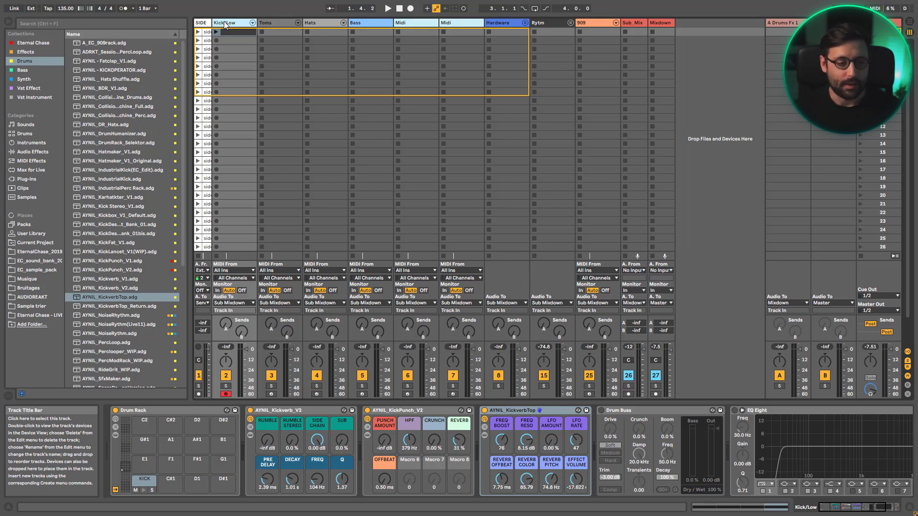
Step: Try deleting the tracks from Hats through Rytm, and restore them
left_click(325, 23)
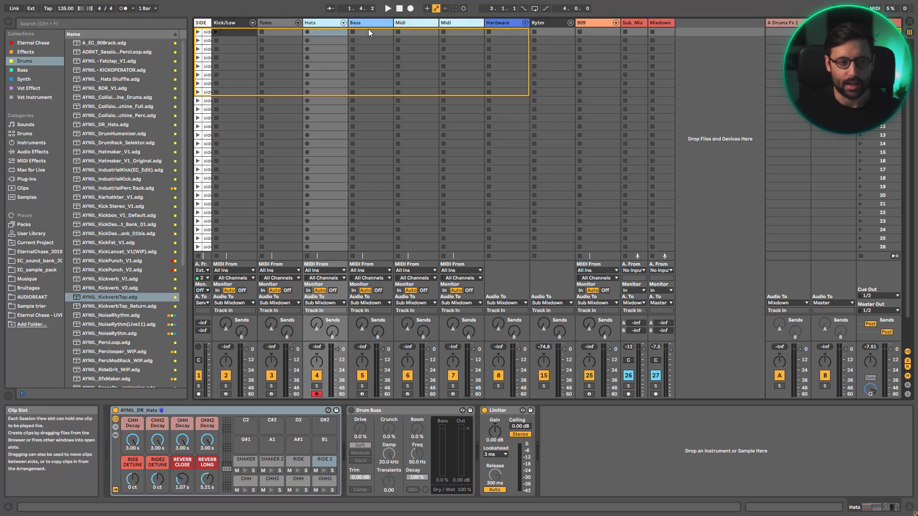
left_click(547, 22)
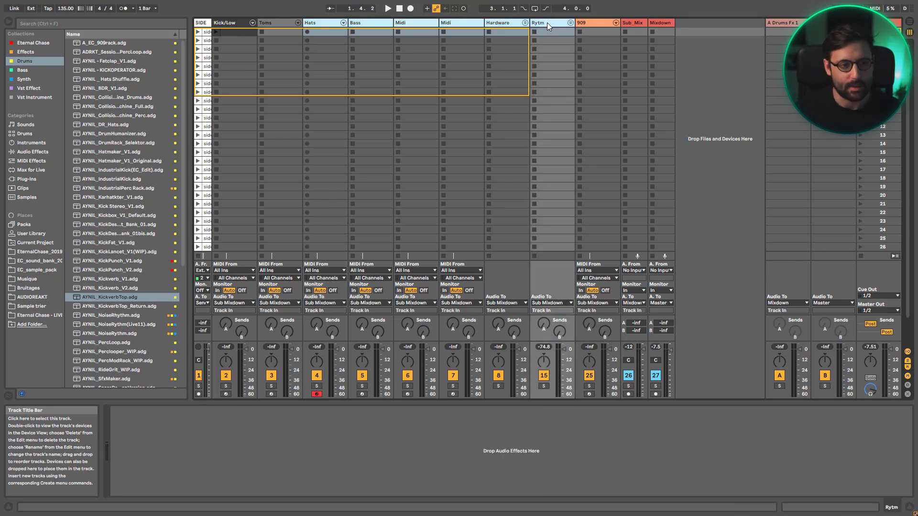
key("Delete")
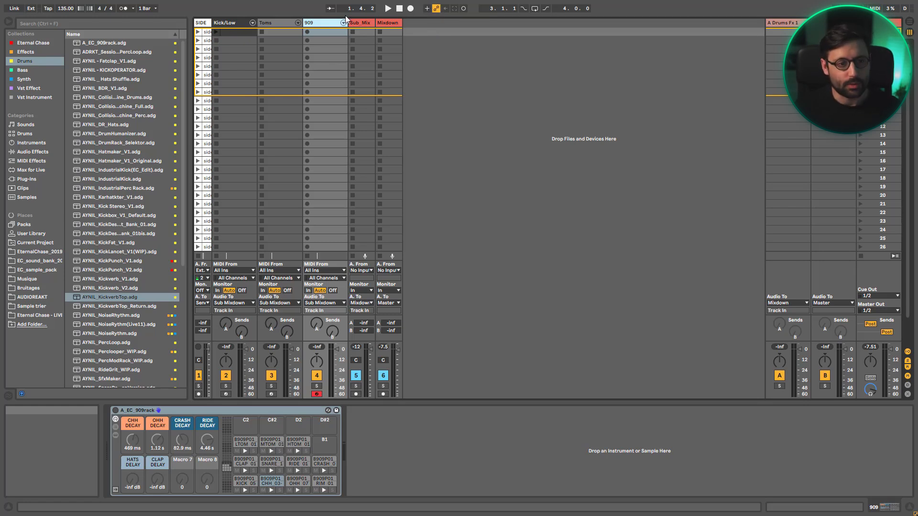
key("ctrl+z")
Step: Insert an audio track after Mixdown and save it, with its Utility and EQ Eight, as the default audio track
left_click(650, 25)
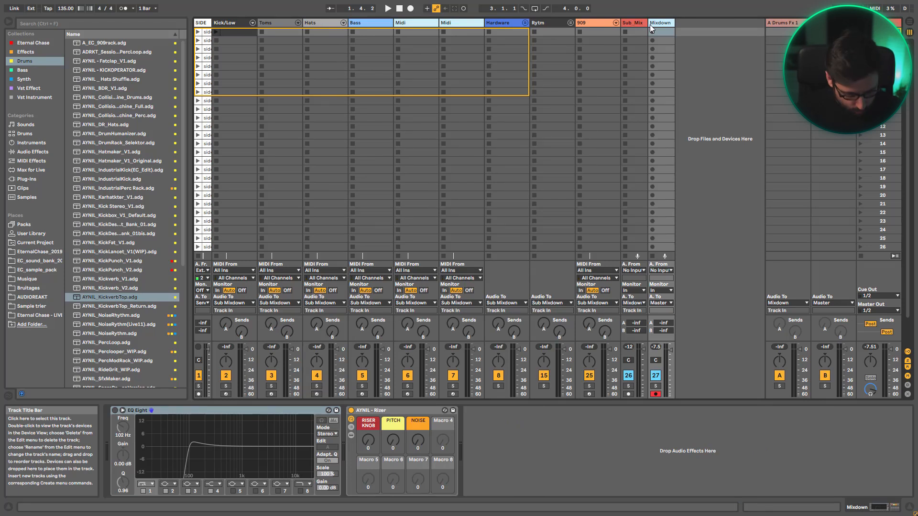
key("ctrl+t")
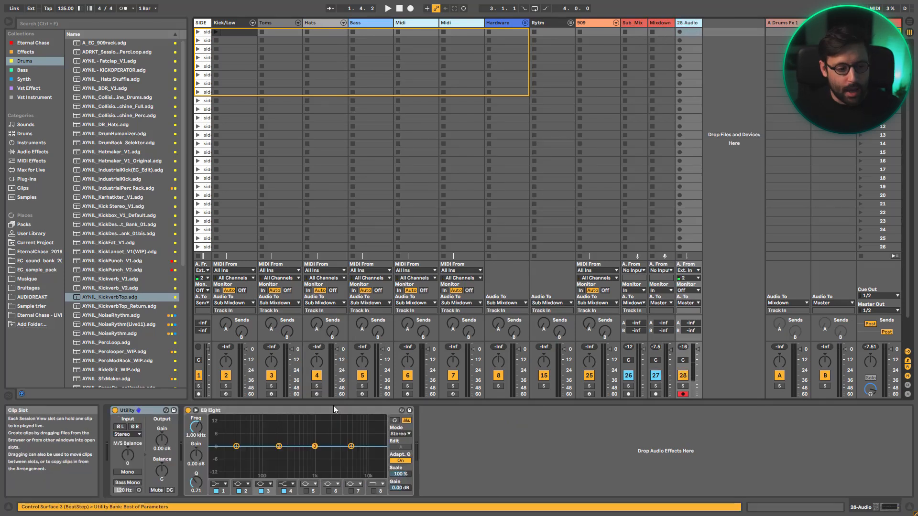
left_click(240, 410)
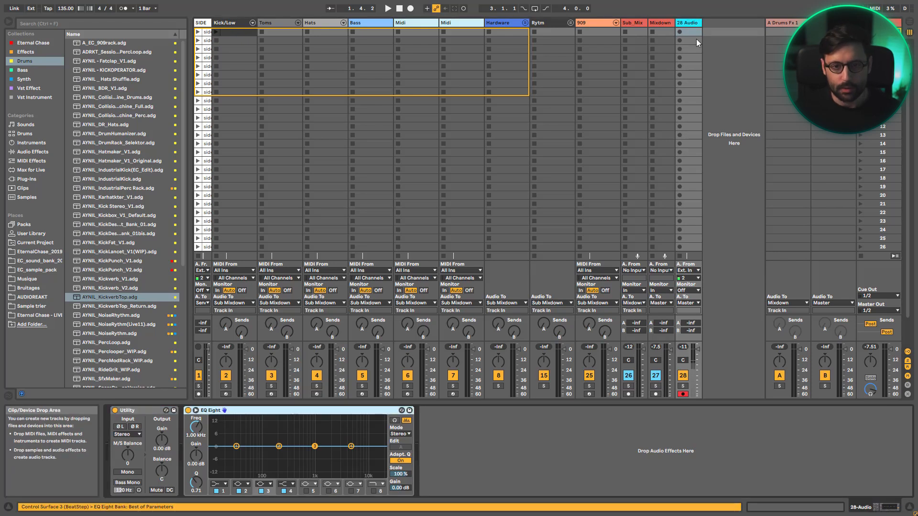
right_click(684, 21)
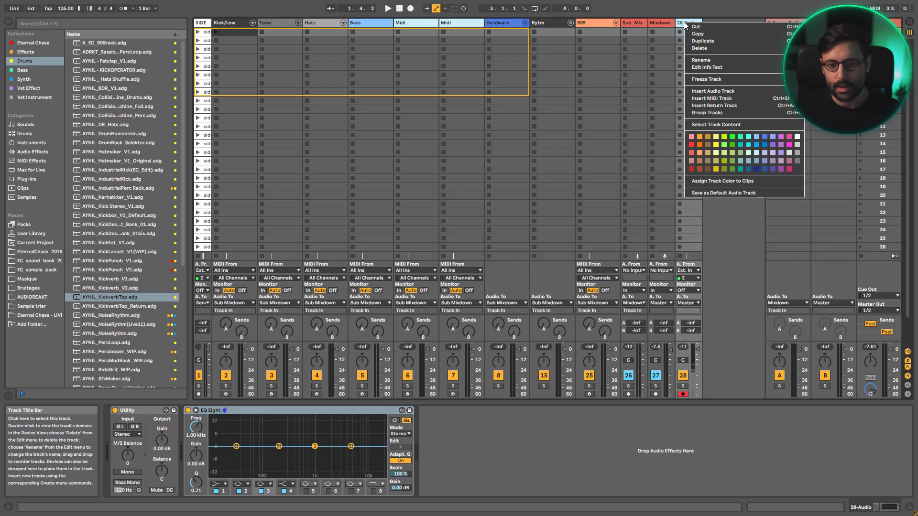
left_click(742, 193)
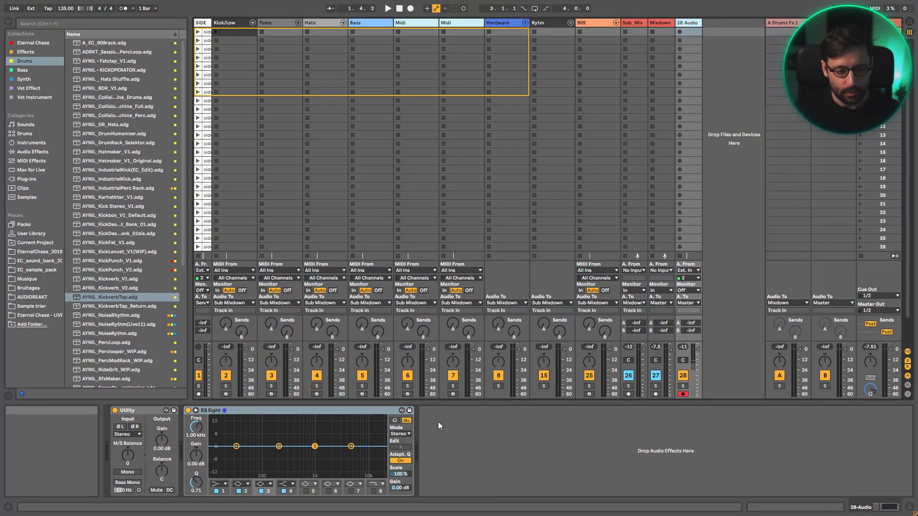
Step: Try removing EQ Eight and Utility from the new audio track, and restore both devices
key("Delete")
left_click(144, 411)
key("Delete")
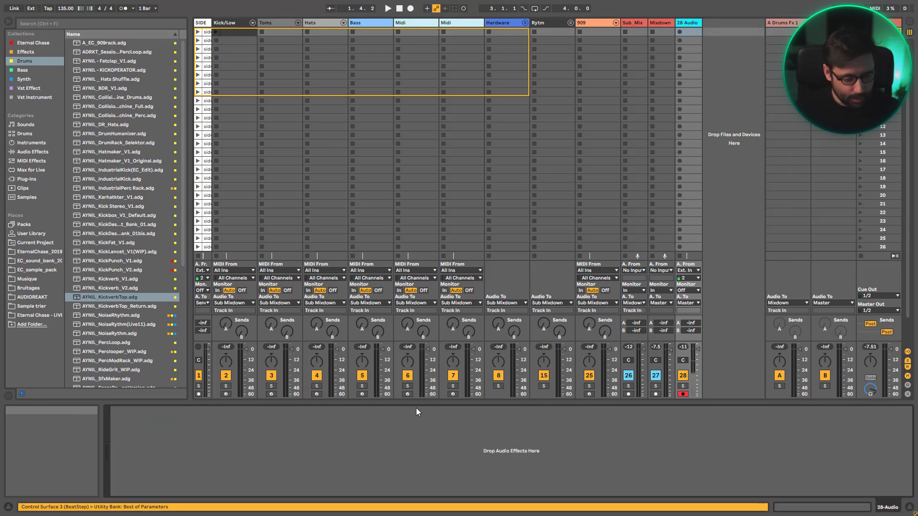
key("ctrl+z")
key("ctrl+z")
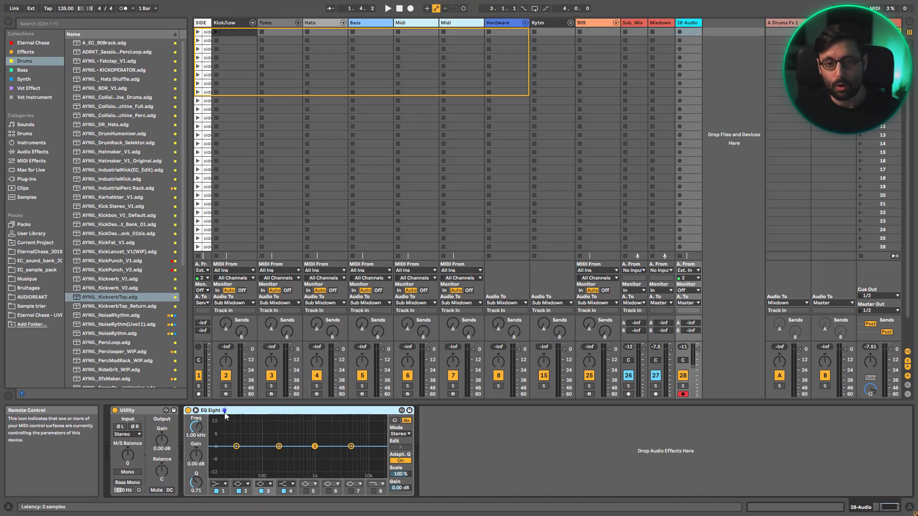
Step: Insert a MIDI track after the new audio track, and delete both of these tracks
right_click(682, 25)
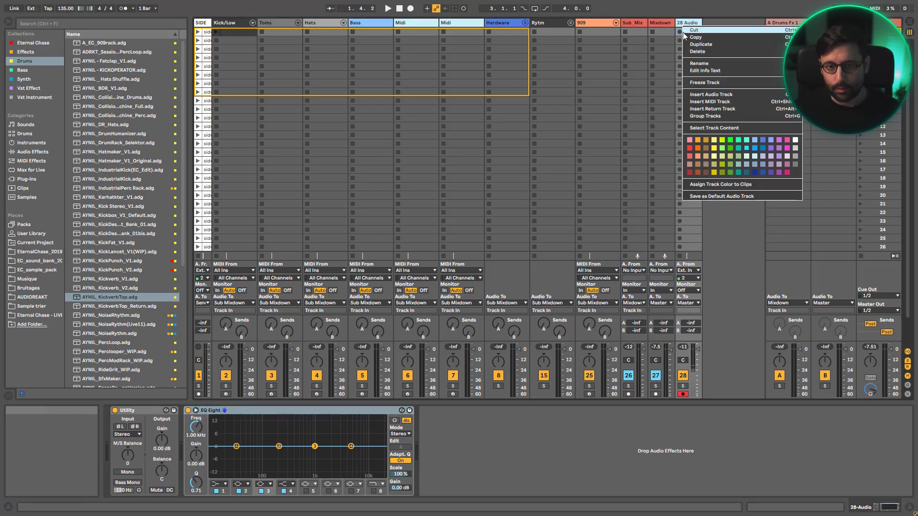
left_click(683, 22)
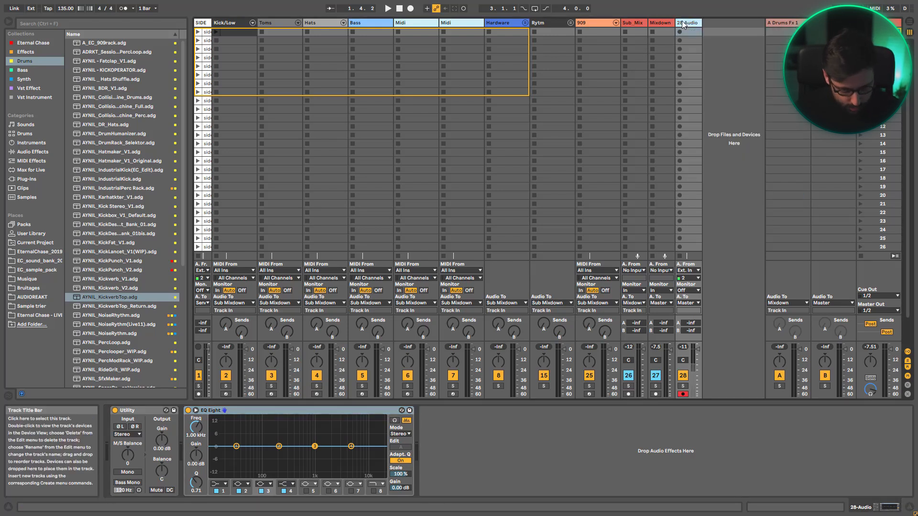
key("ctrl+shift+t")
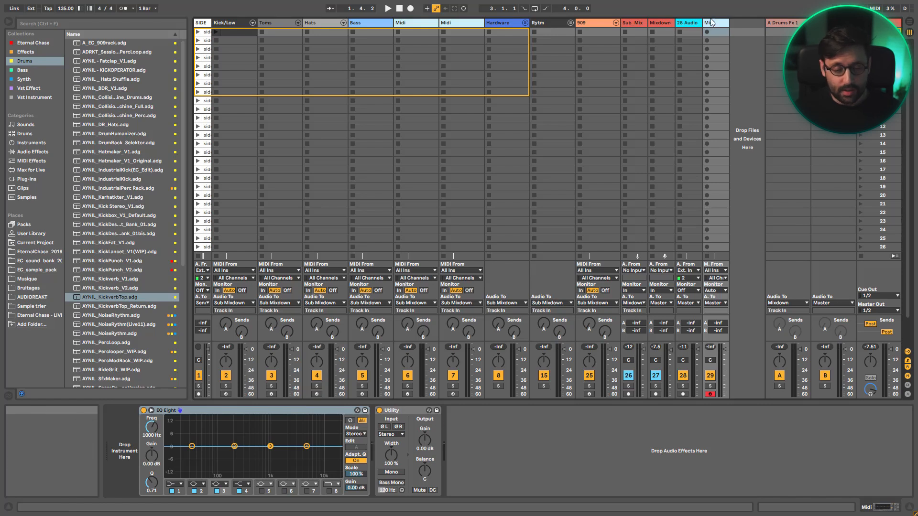
key("Delete")
key("Delete")
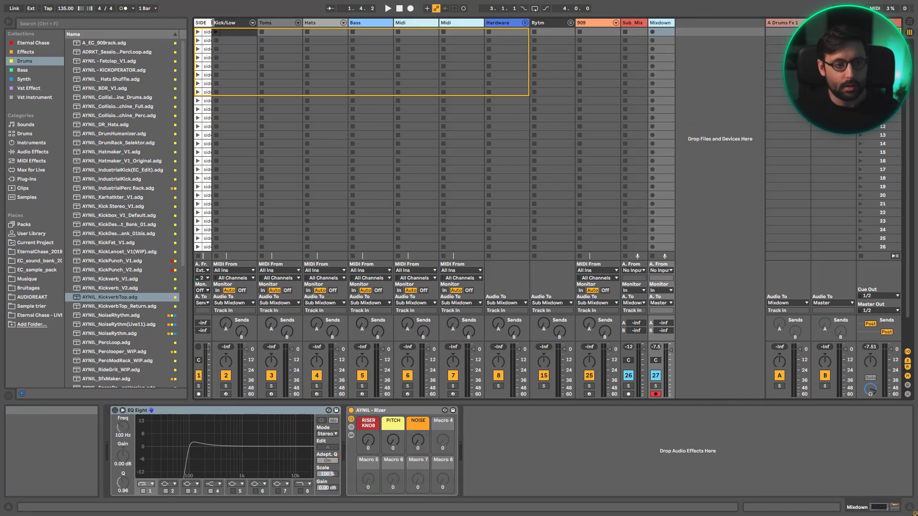
Step: Widen the SIDECHAIN track, open its first clip and check the track's audio output routing options
left_click_drag(211, 23, 238, 23)
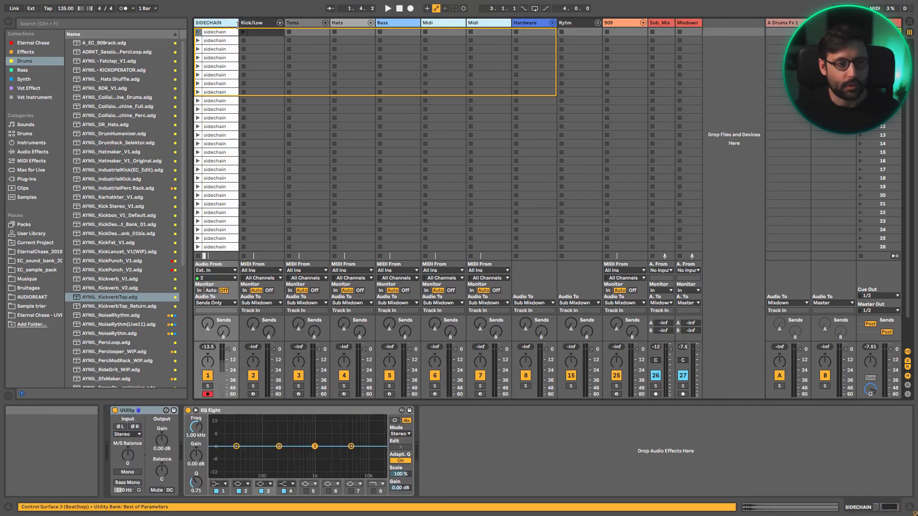
left_click(215, 36)
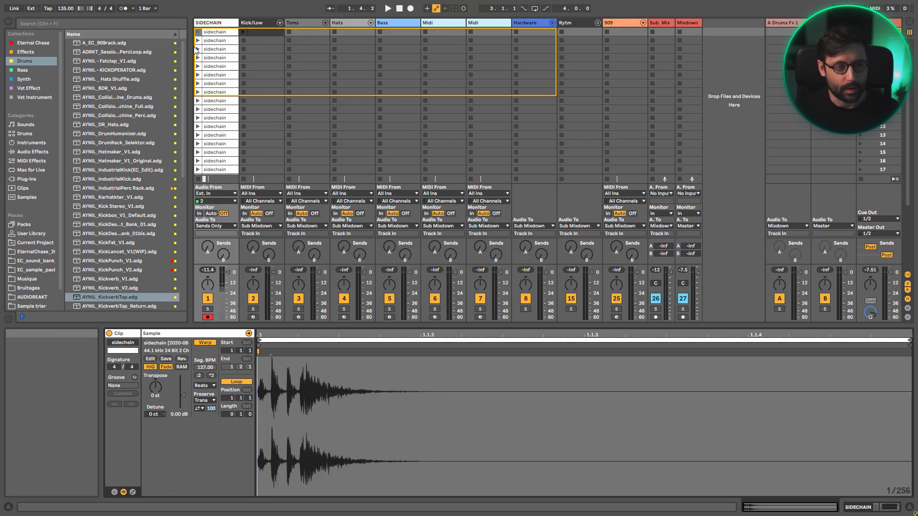
left_click(201, 226)
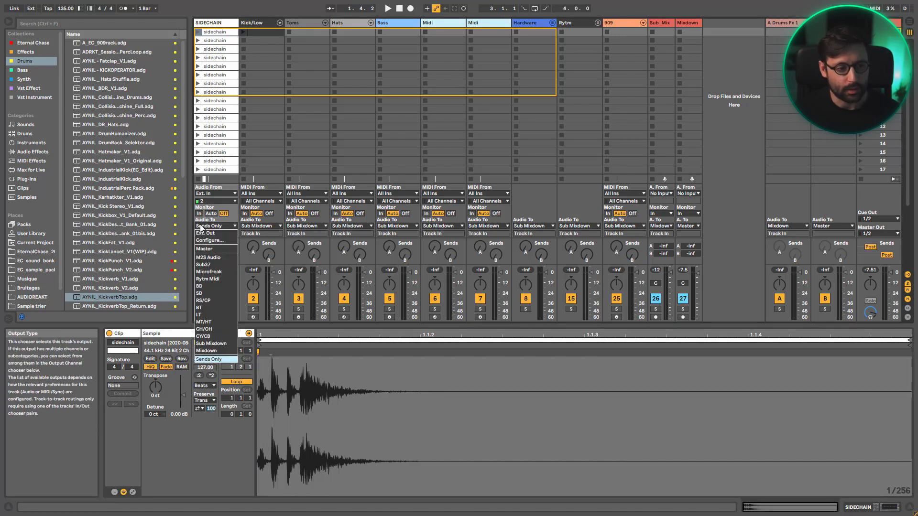
left_click(200, 226)
double_click(220, 35)
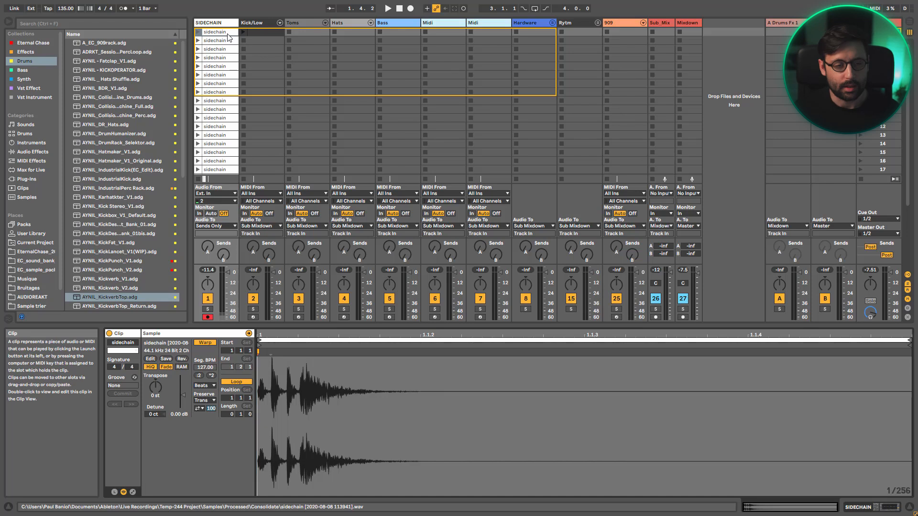
left_click(220, 225)
left_click(220, 226)
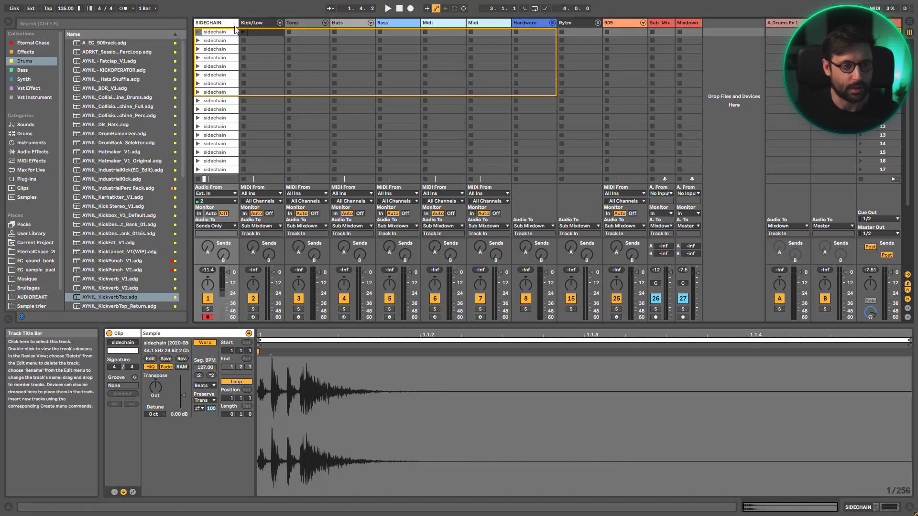
Step: On the Bass track's Compressor, choose SIDECHAIN as the sidechain source and lower the threshold slightly
left_click(389, 317)
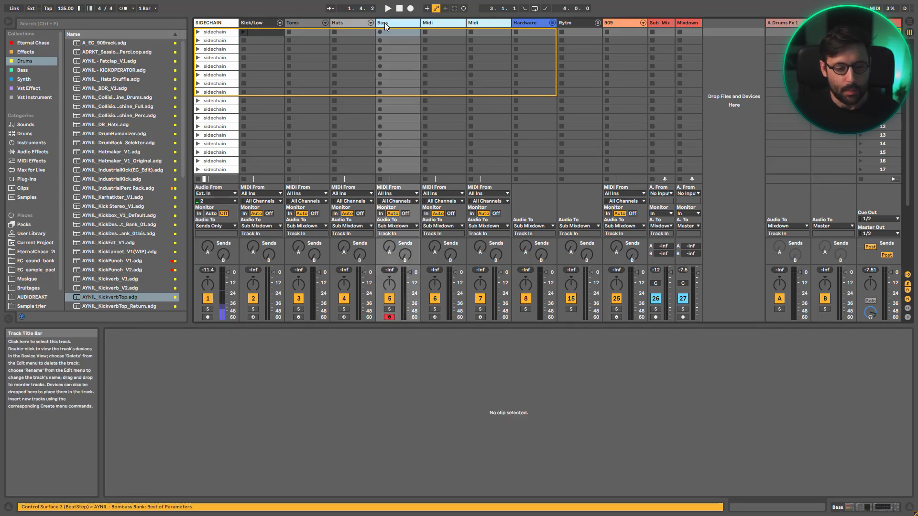
left_click(308, 410)
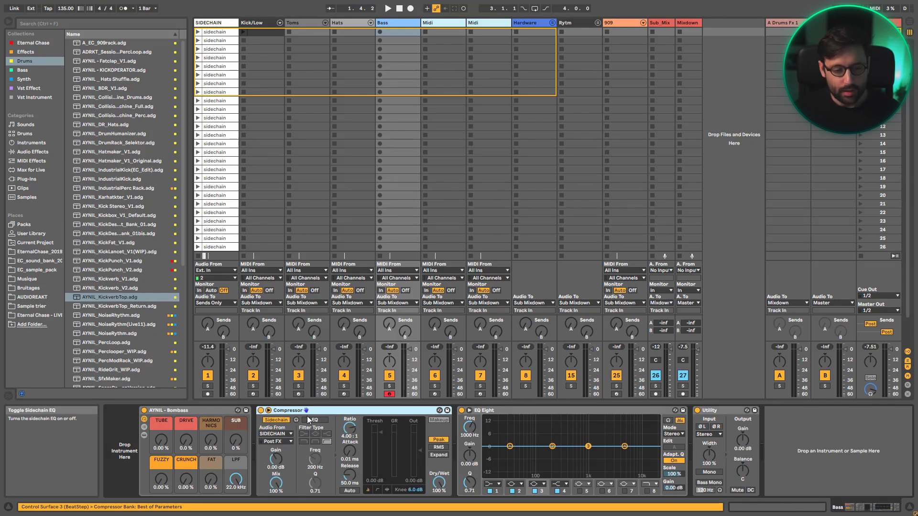
left_click(280, 434)
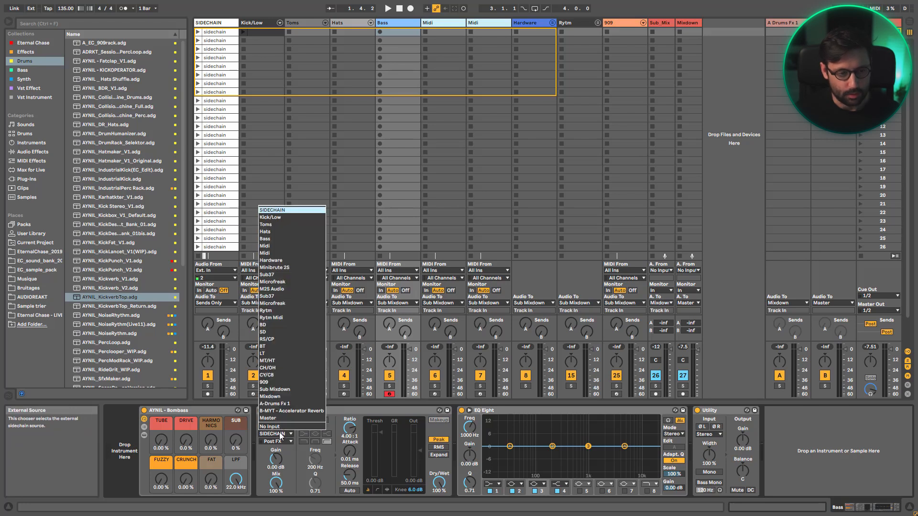
left_click(281, 210)
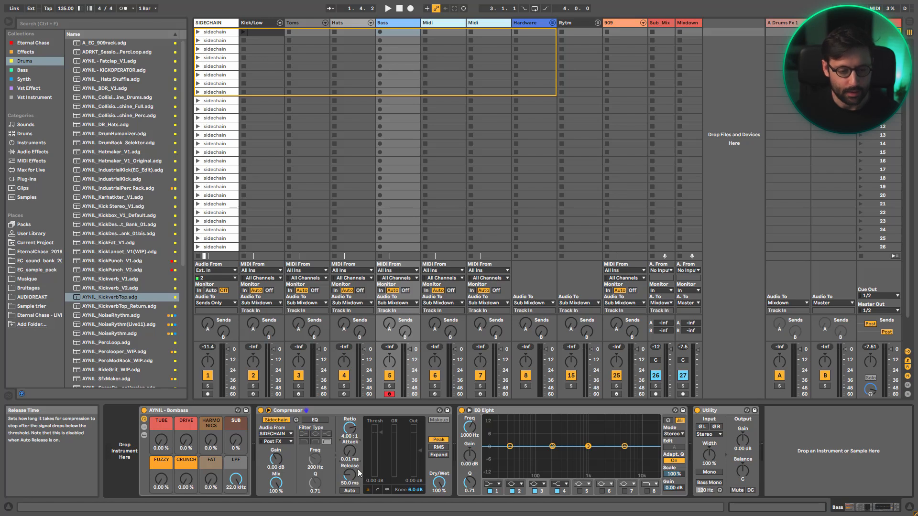
mouse_move(380, 434)
left_mouse_down()
mouse_move(379, 460)
mouse_move(381, 441)
left_mouse_up()
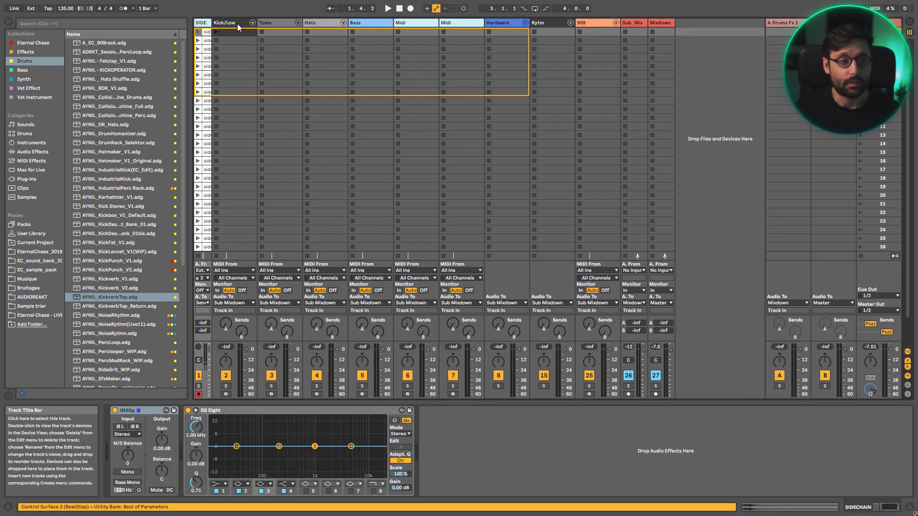
Step: Replace the Drum Rack on the Kick/Low track with the AYNIL_IndustrialKick preset
left_click(238, 24)
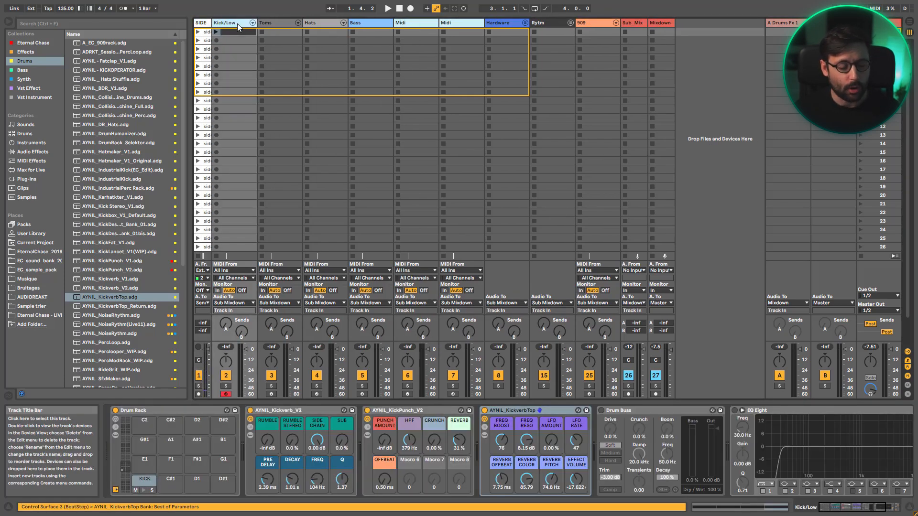
left_click(167, 412)
left_click(115, 435)
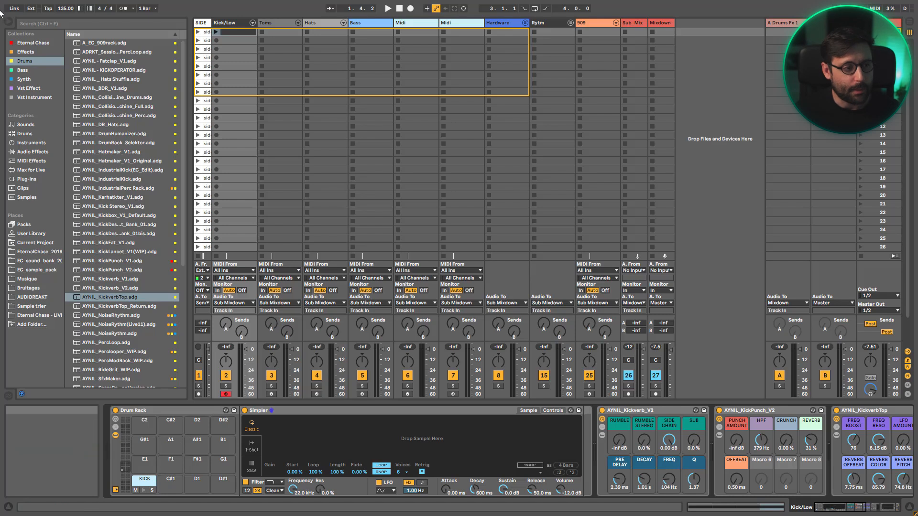
left_click_drag(131, 180, 180, 408)
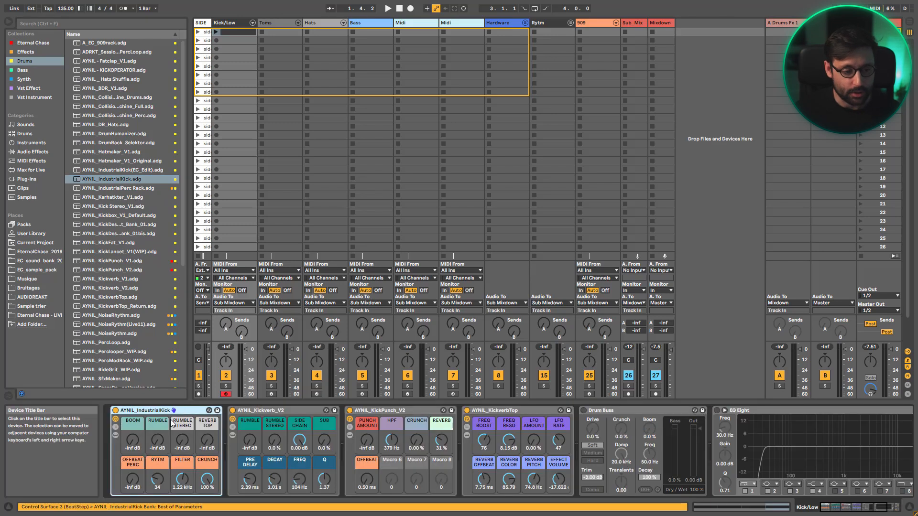
Step: Inspect the inner chains of the IndustrialKick rack and the macros of the Kickverb_V2, KickPunch_V2 and KickverbTop racks
left_click(116, 435)
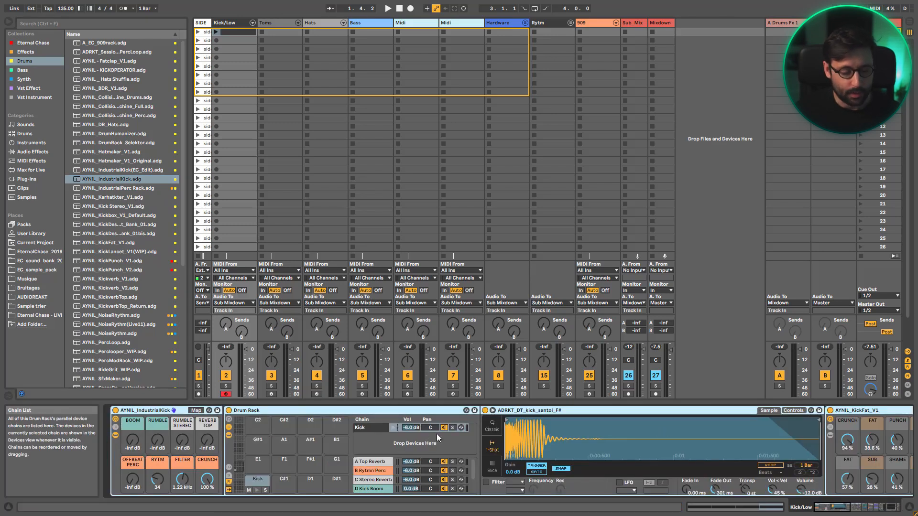
left_click(116, 435)
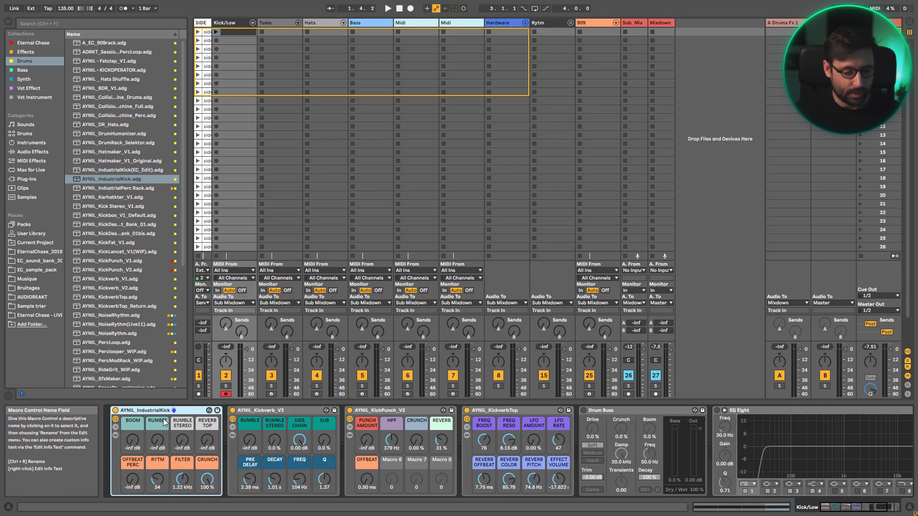
left_click(290, 414)
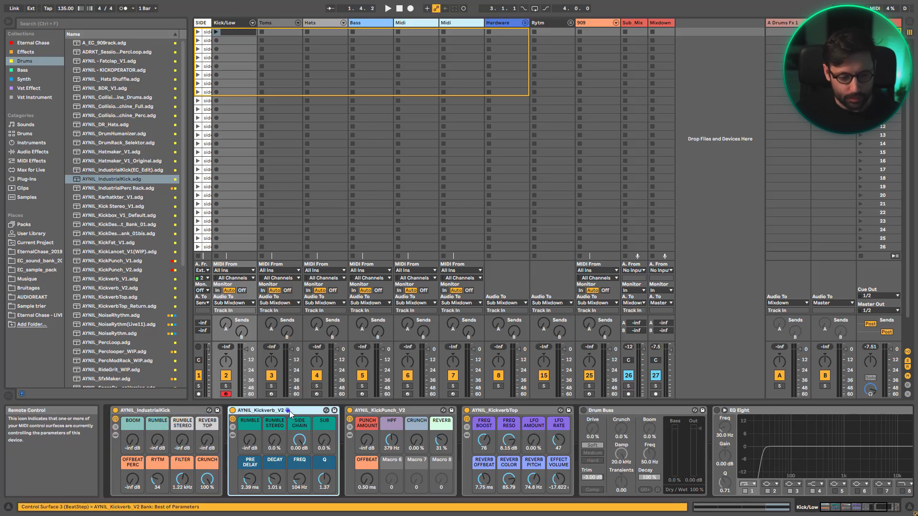
left_click(376, 412)
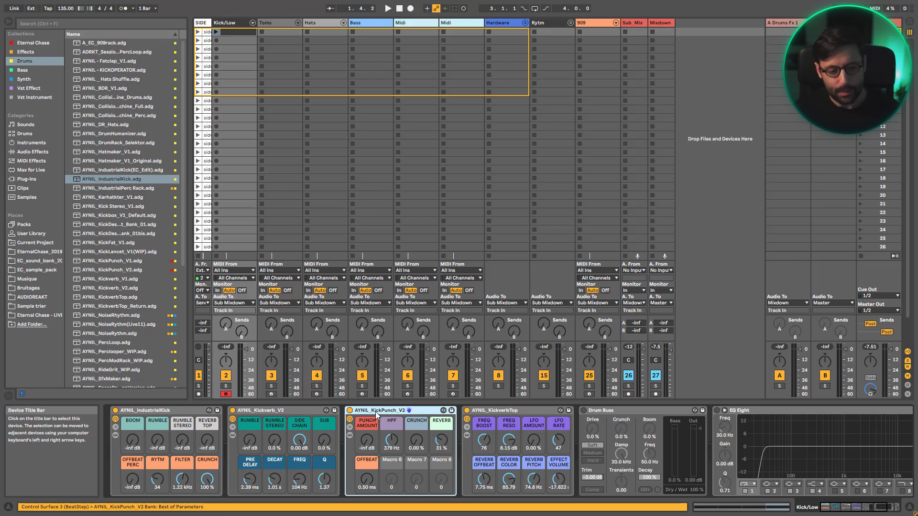
left_click(498, 410)
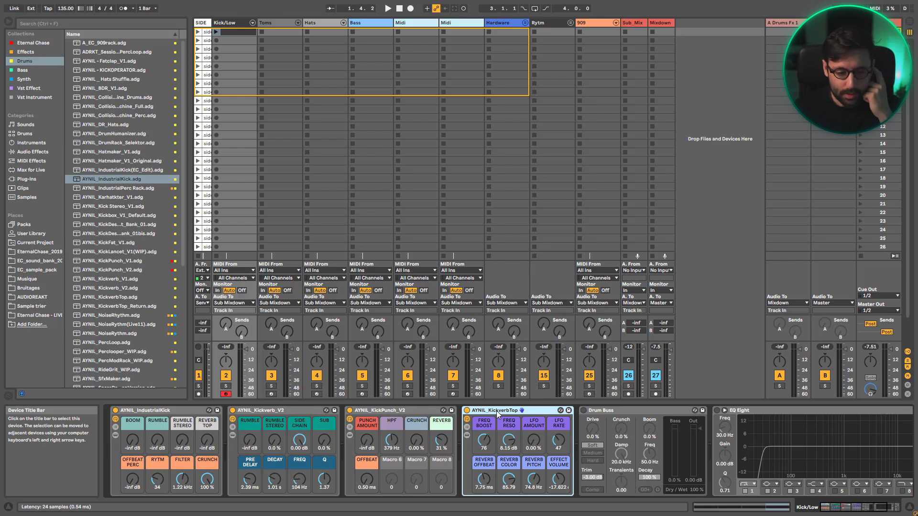
Step: Activate the Drum Buss device on the Kick/Low track
left_click(614, 413)
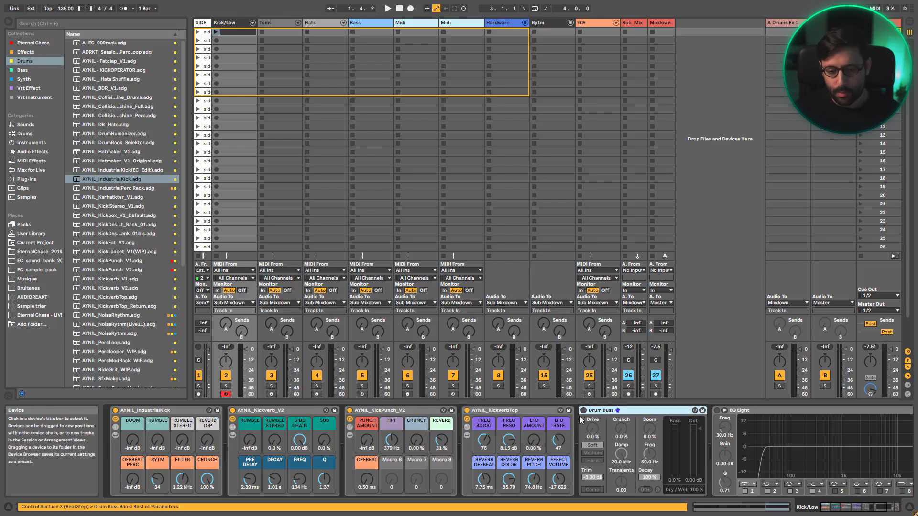
left_click(583, 410)
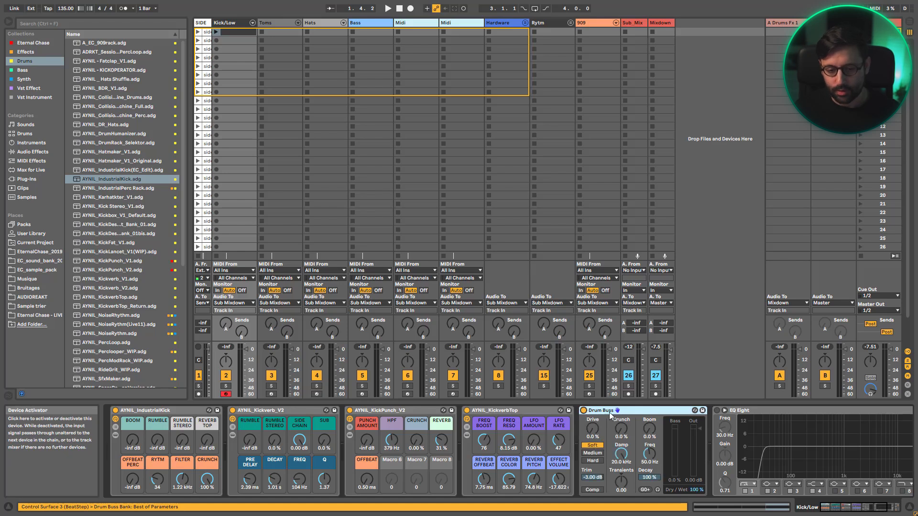
scroll(611, 416, "right", 5)
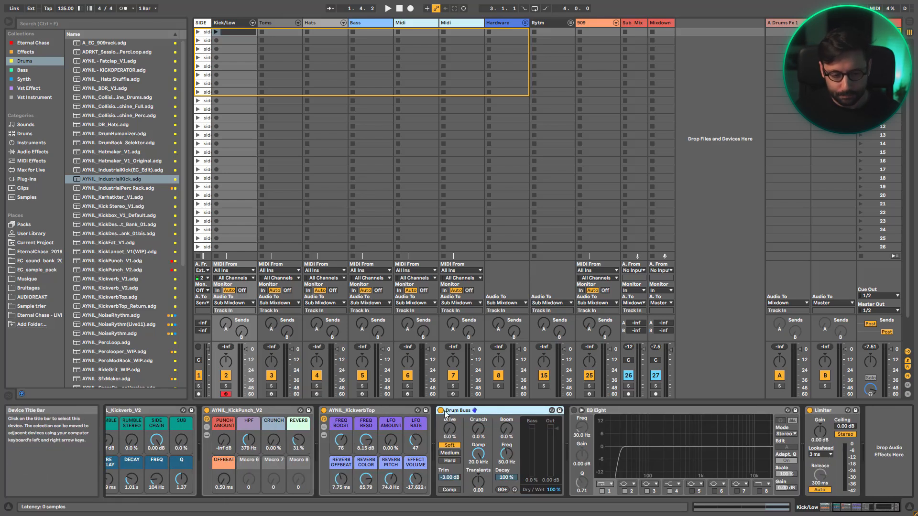
Step: Activate the EQ Eight on the Kick/Low track and return to the start of its device chain
left_click(575, 410)
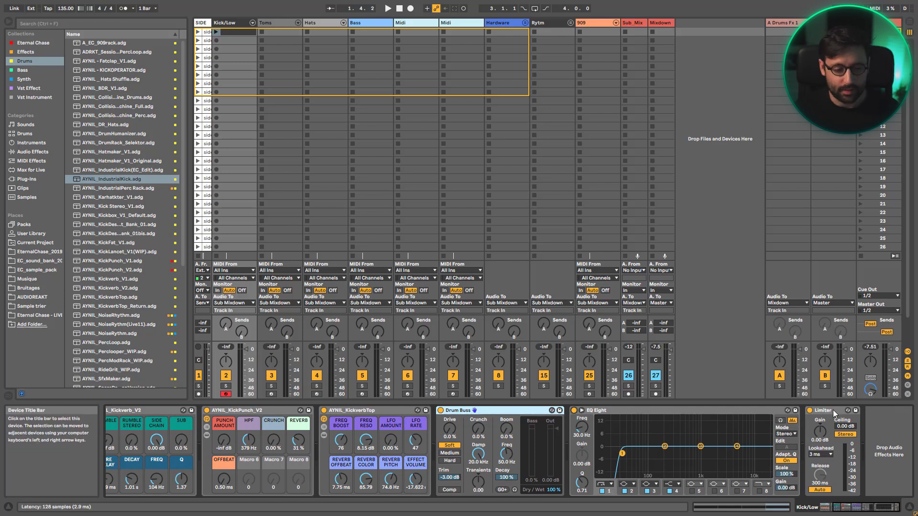
left_click(809, 512)
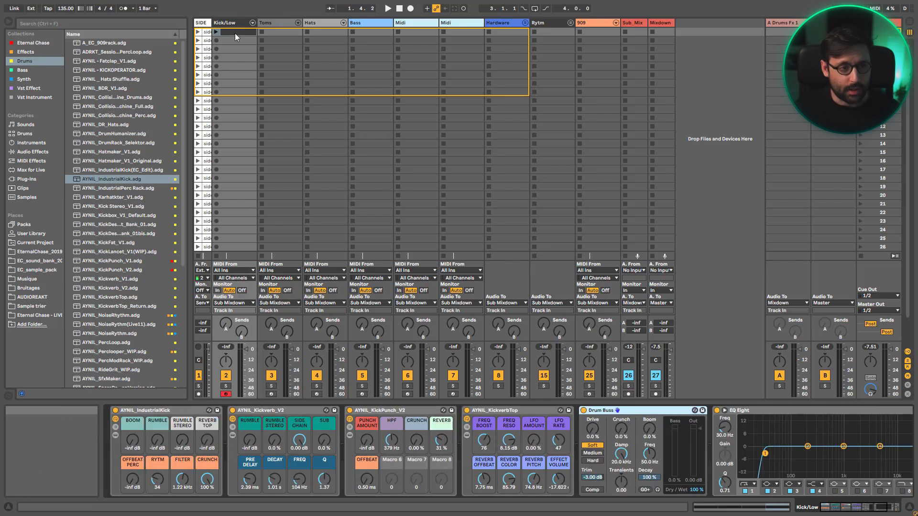
Step: On the Toms track, check the TOM 1 devices inside the AYNIL_TomRumble rack and activate the sidechained Compressor
left_click(267, 25)
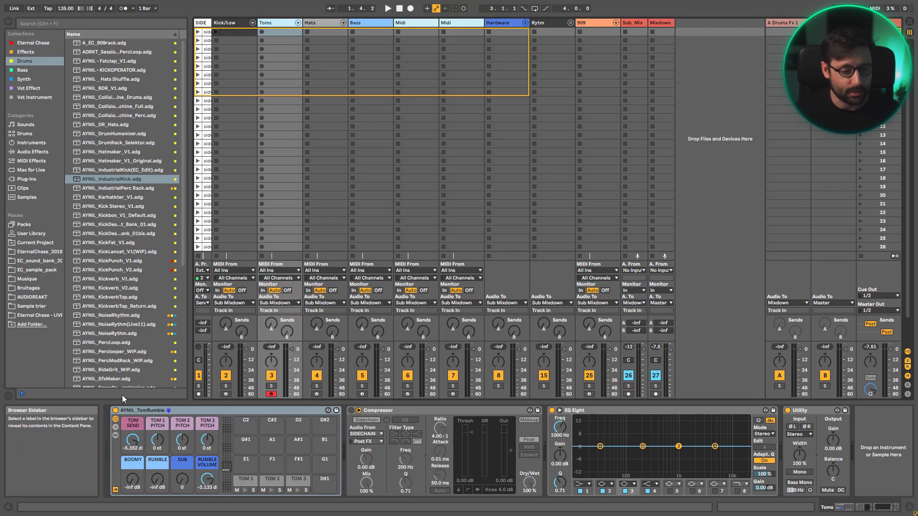
left_click(246, 481)
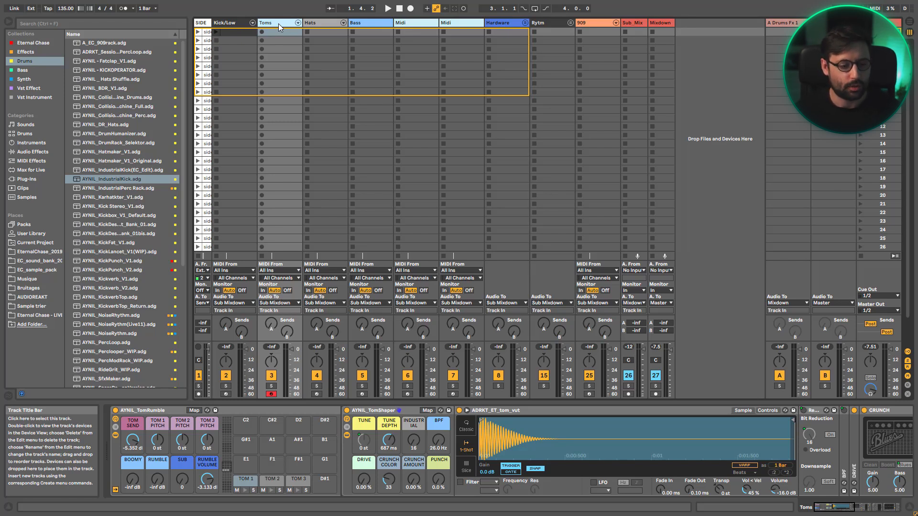
left_click(115, 436)
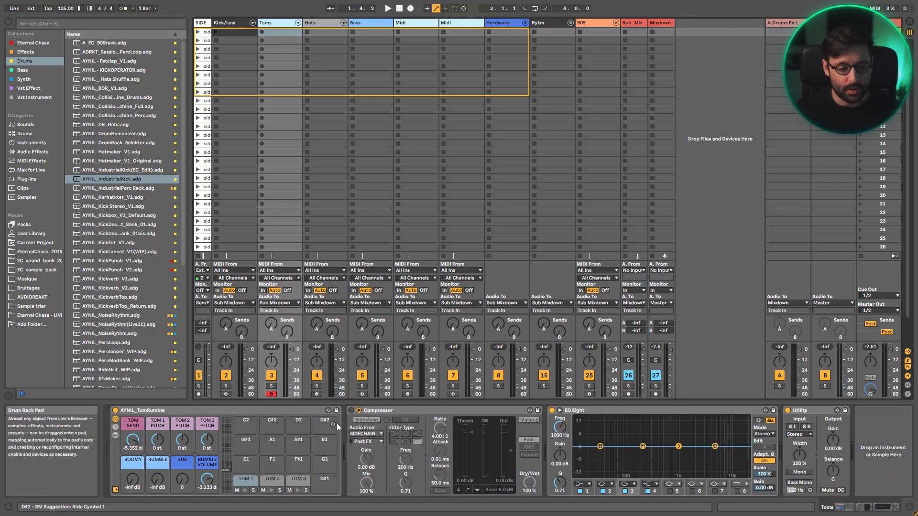
left_click(352, 412)
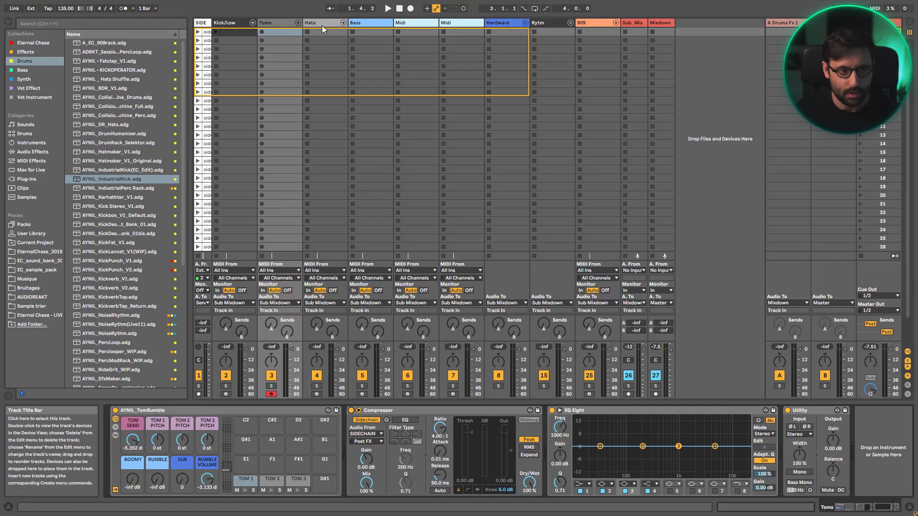
Step: On the Hats track, reveal the AYNIL_DR_Hats rack's devices and chain list, and lower the CHH2 Decay macro to 176 ms
key("Right")
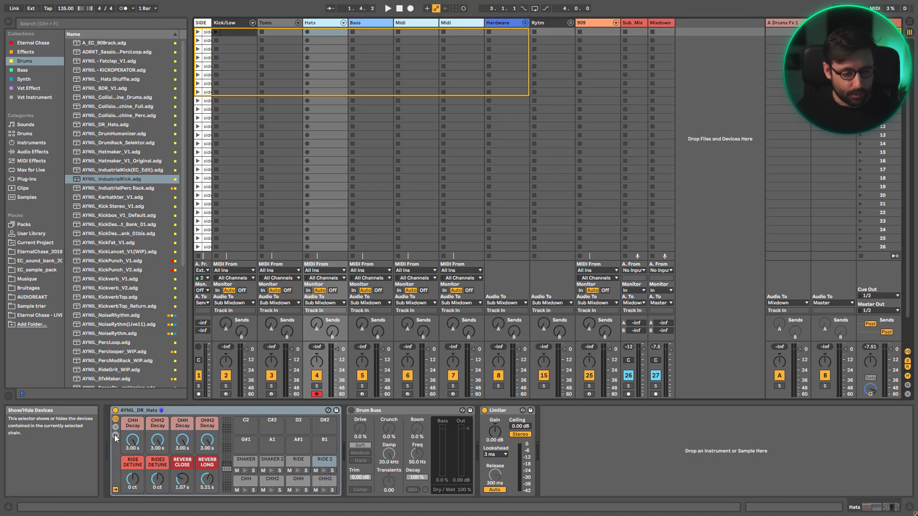
left_click(115, 436)
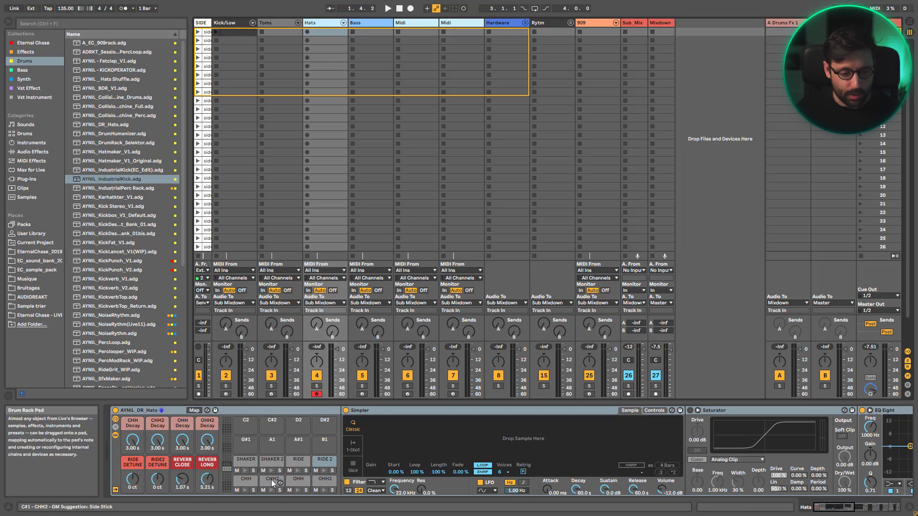
left_click(115, 427)
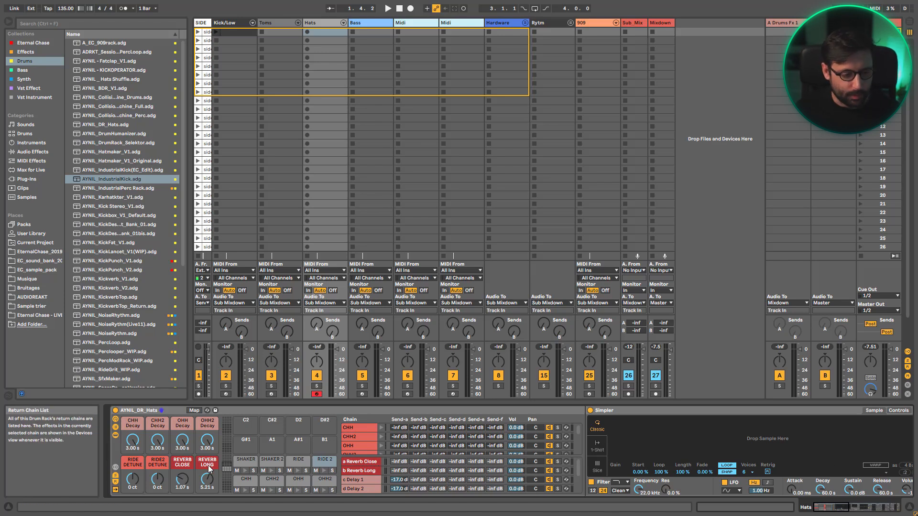
left_click_drag(162, 442, 161, 461)
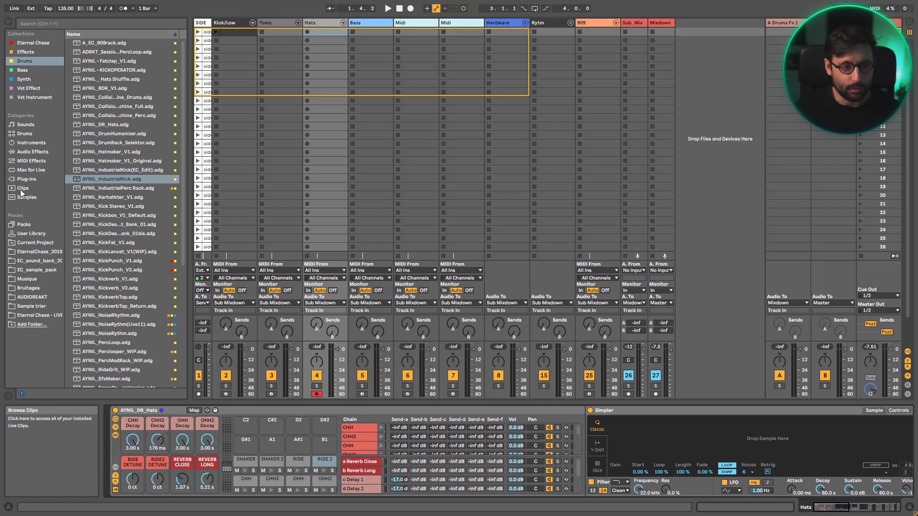
Step: Hide the Hats rack's inner view, activate the Drum Buss on that track and set its Transients to -0.16
left_click(365, 23)
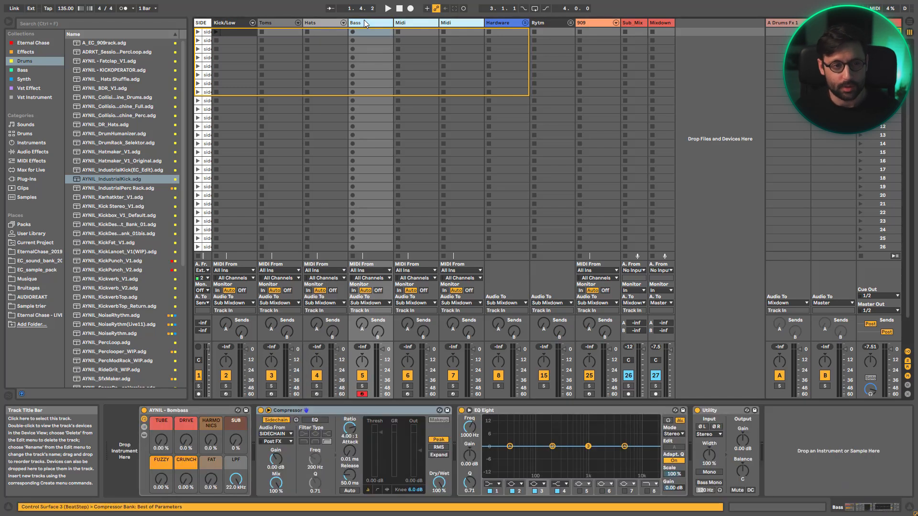
left_click(319, 22)
left_click(111, 427)
left_click(347, 410)
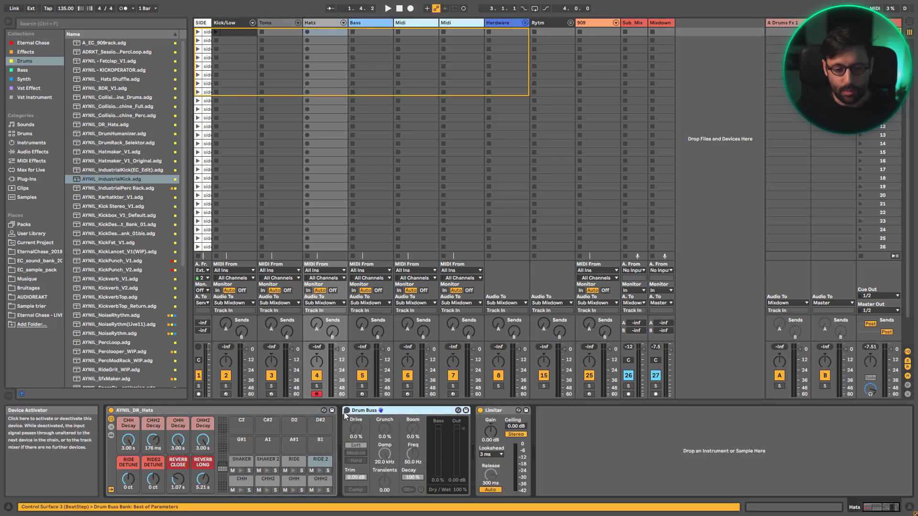
left_click(346, 411)
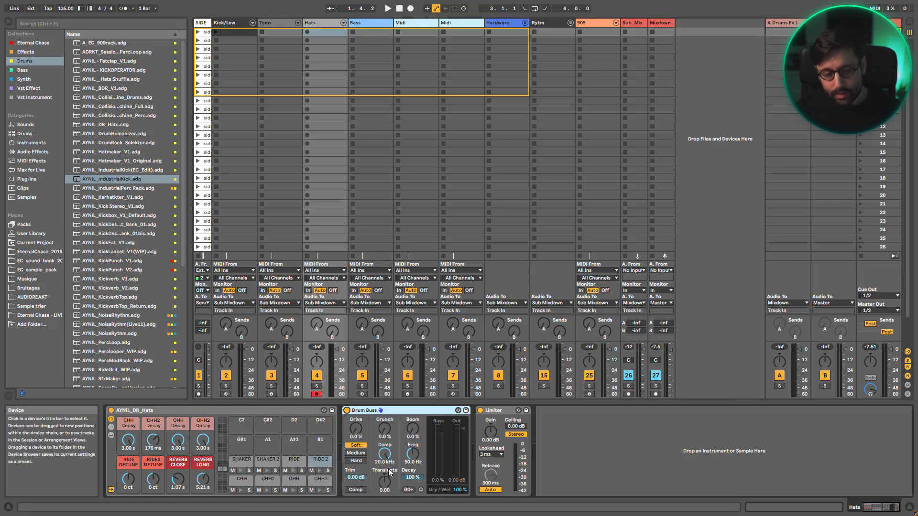
left_click_drag(388, 467, 388, 471)
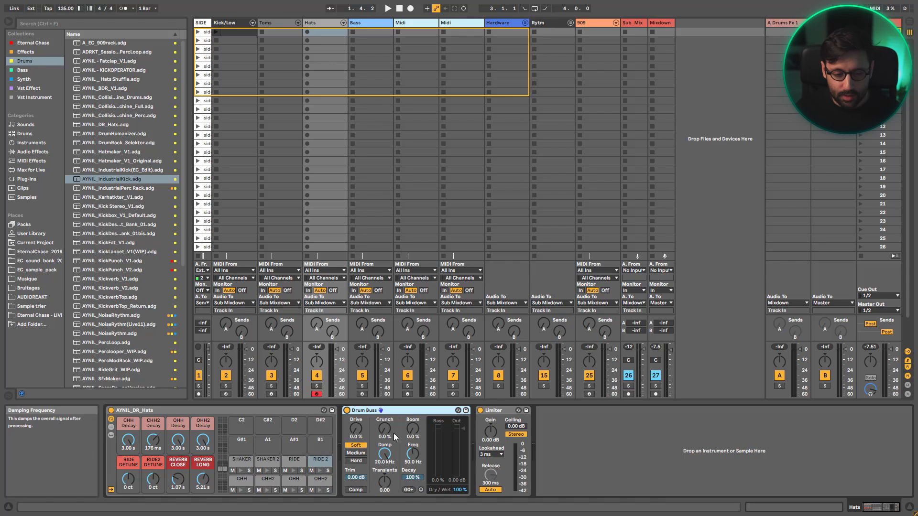
Step: Try a gain boost on the Hats track's Limiter and reset the gain to 0 dB
left_click(494, 413)
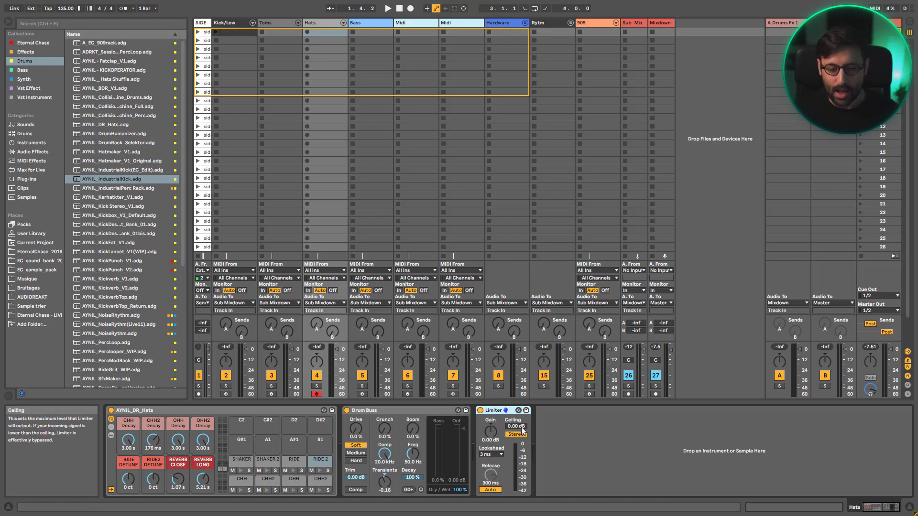
left_click_drag(491, 431, 491, 416)
double_click(492, 437)
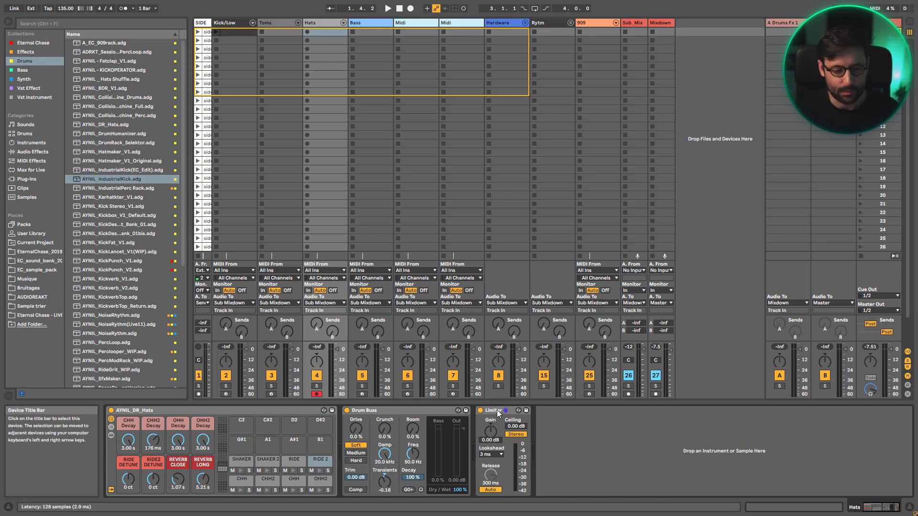
Step: On the Bass track, enable the sidechain EQ filter of the Compressor that follows the AYNIL - Bombass rack
left_click(362, 22)
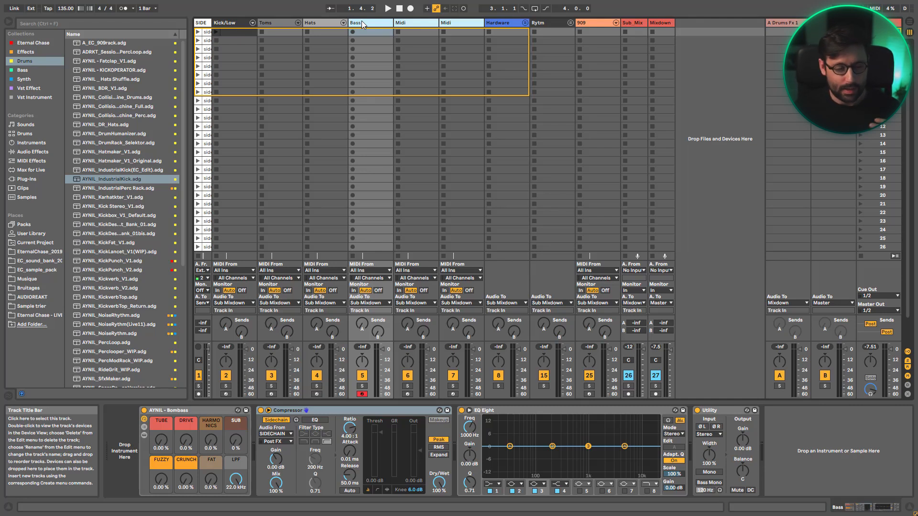
left_click(129, 457)
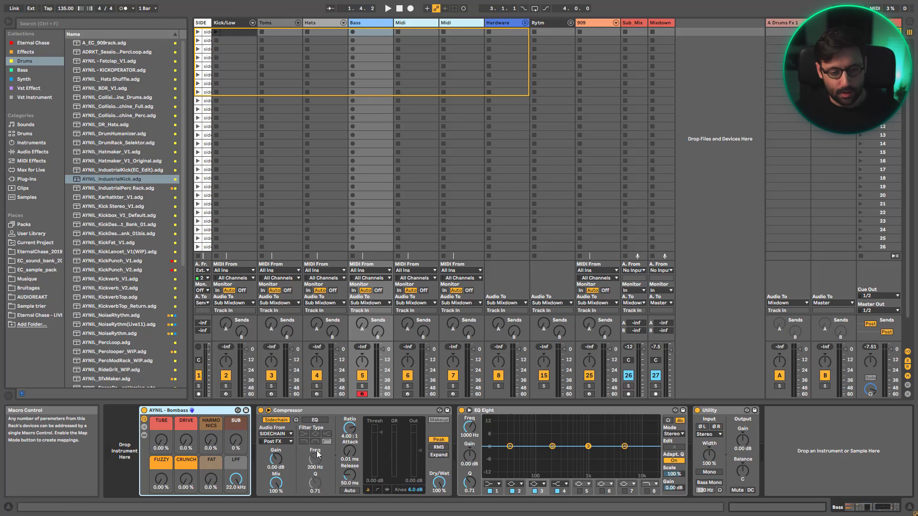
left_click(317, 420)
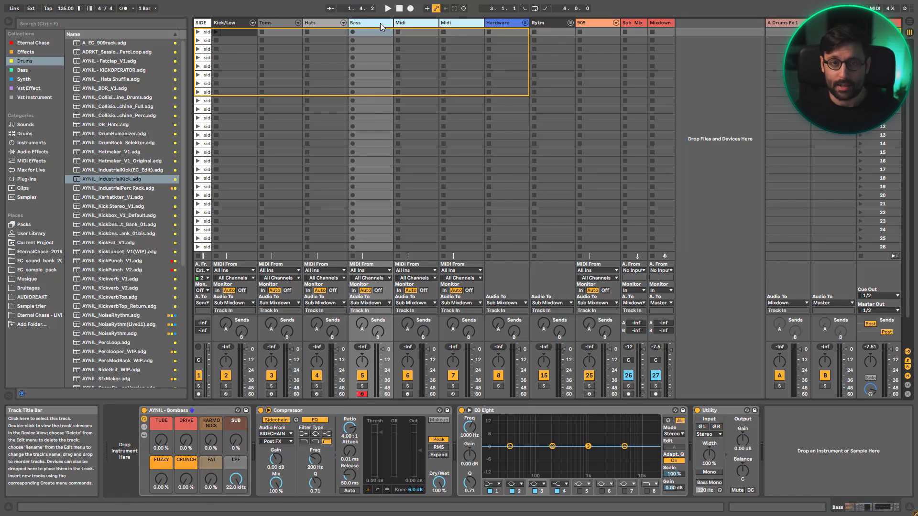
Step: Inspect the device chains of the two Midi tracks
left_click(412, 23)
left_click(441, 23)
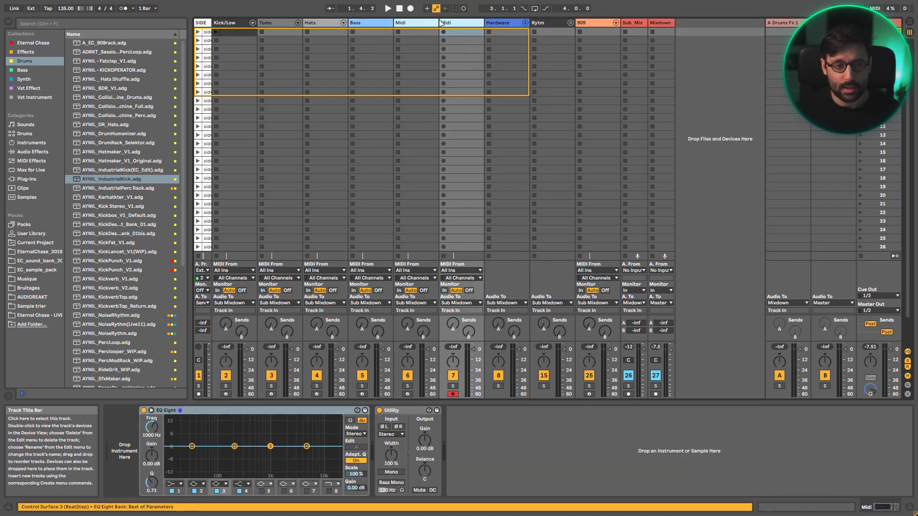
left_click(415, 22)
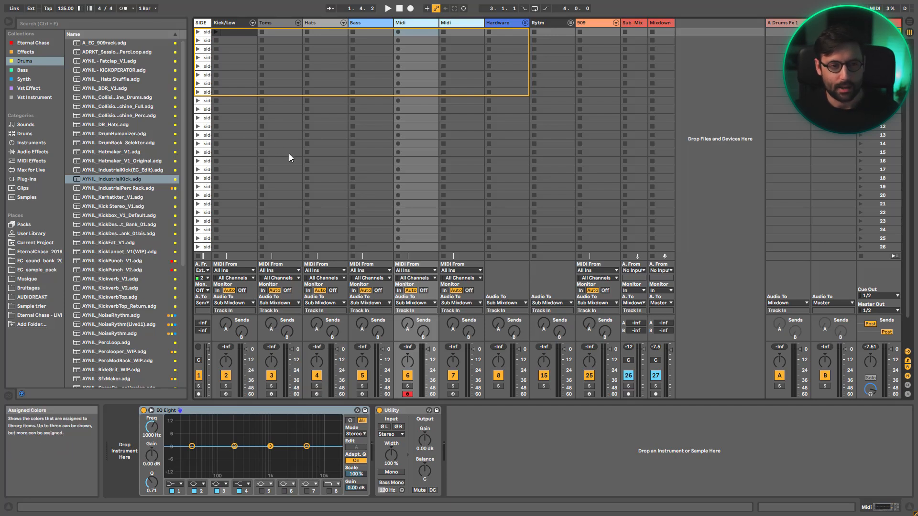
left_click(462, 23)
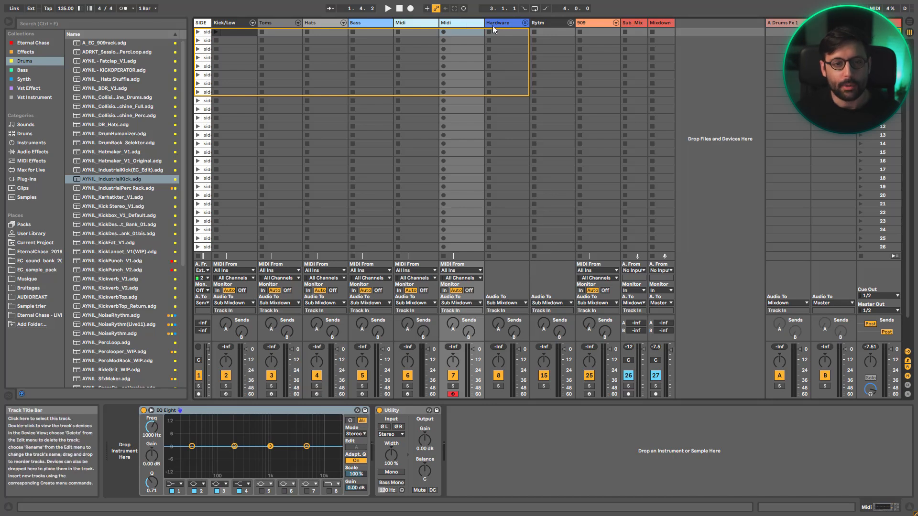
Step: Unfold the Hardware group and activate the External Instrument on the Minibrute 2S track
left_click(525, 22)
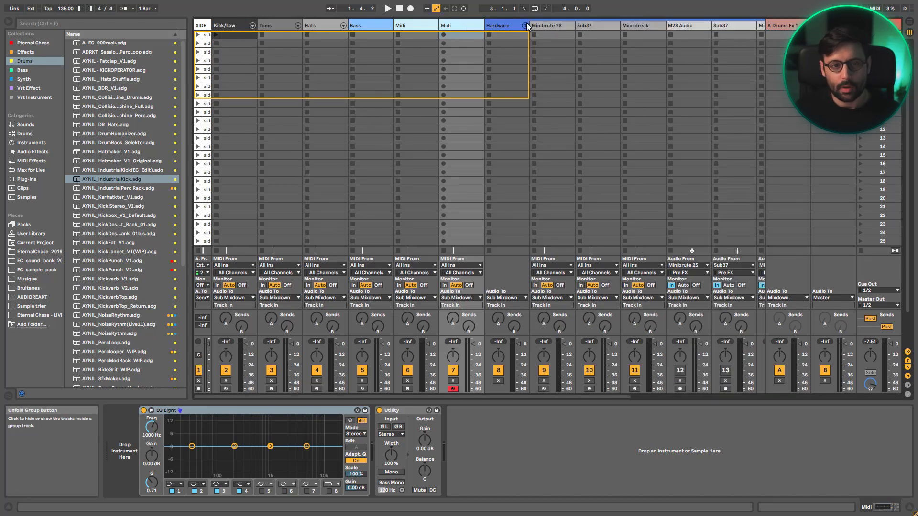
left_click(551, 27)
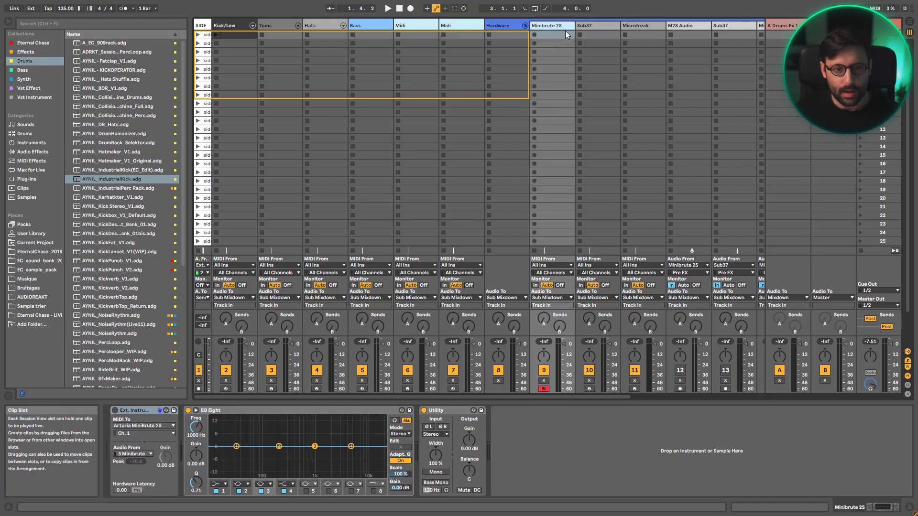
left_click(115, 410)
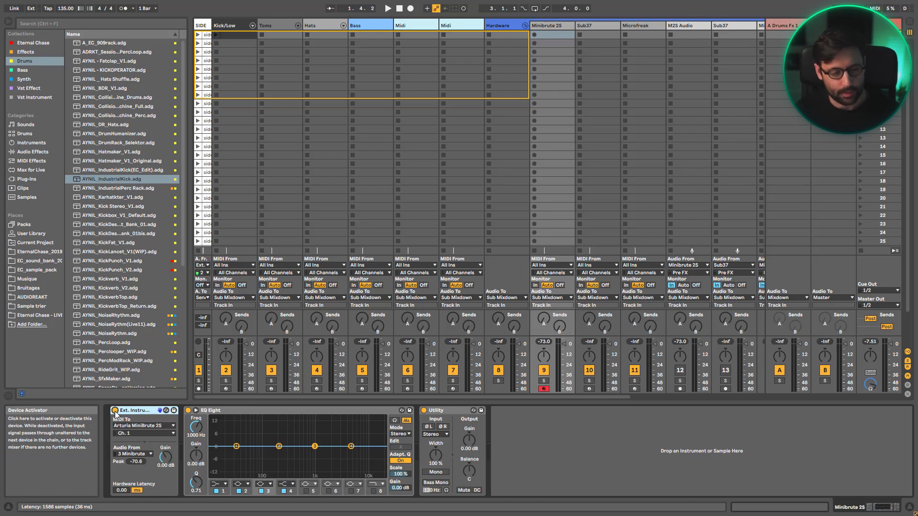
Step: Review the MIDI output and audio input choices of the Minibrute 2S track's External Instrument, plus its EQ Eight and Utility
left_click(147, 425)
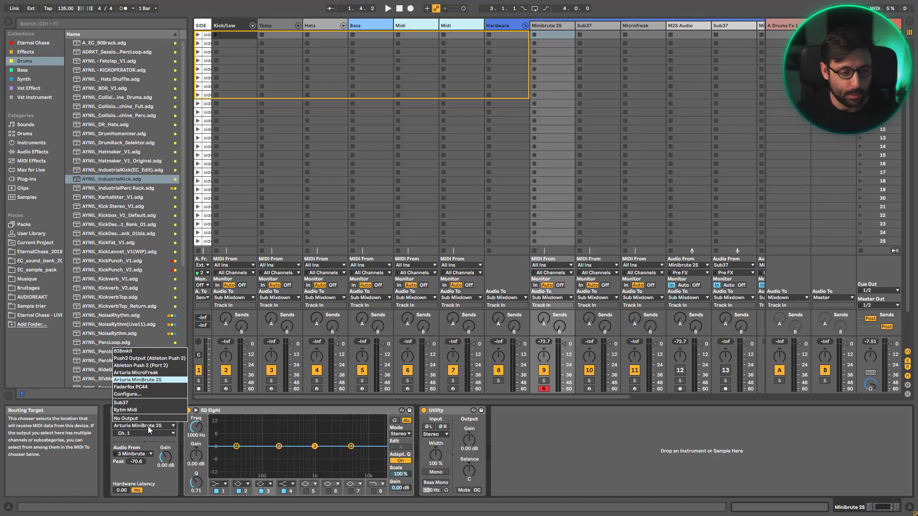
left_click(163, 380)
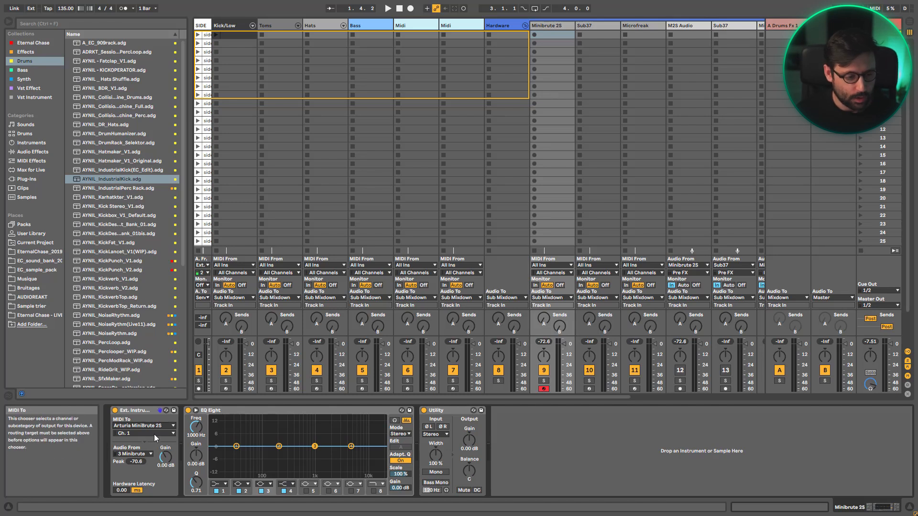
left_click(135, 454)
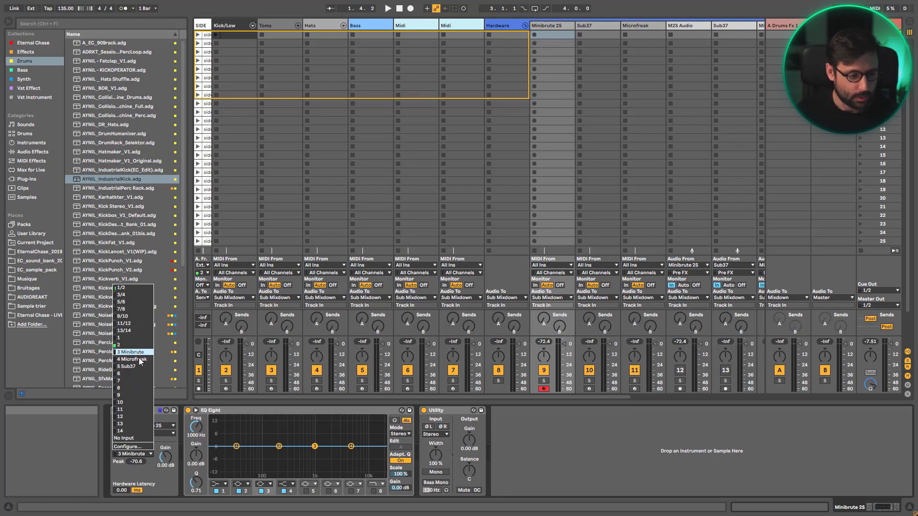
left_click(159, 443)
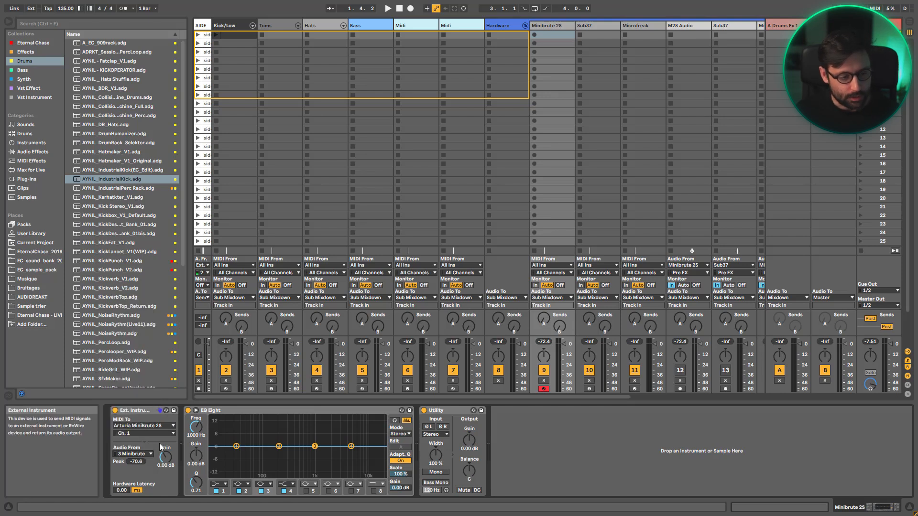
left_click(216, 411)
left_click(435, 412)
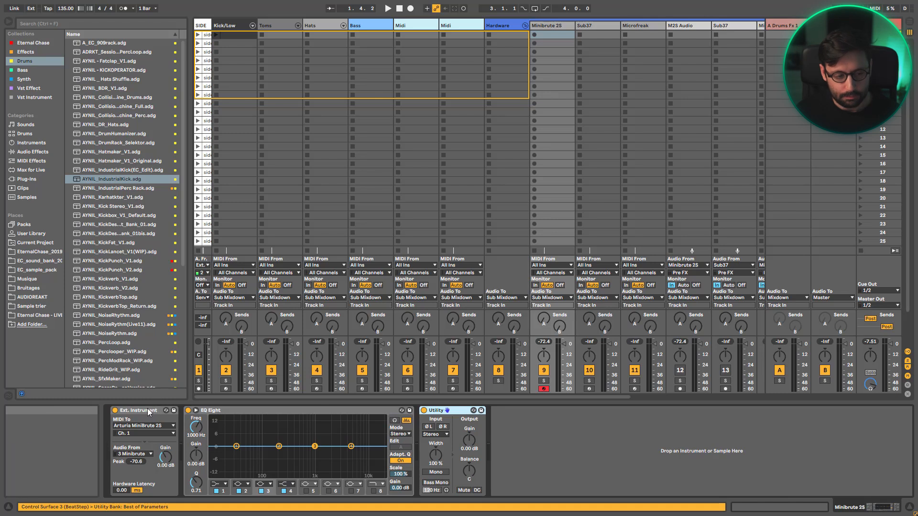
Step: Set the audio input of the Sub37 track's External Instrument to 5 Sub37
left_click(586, 25)
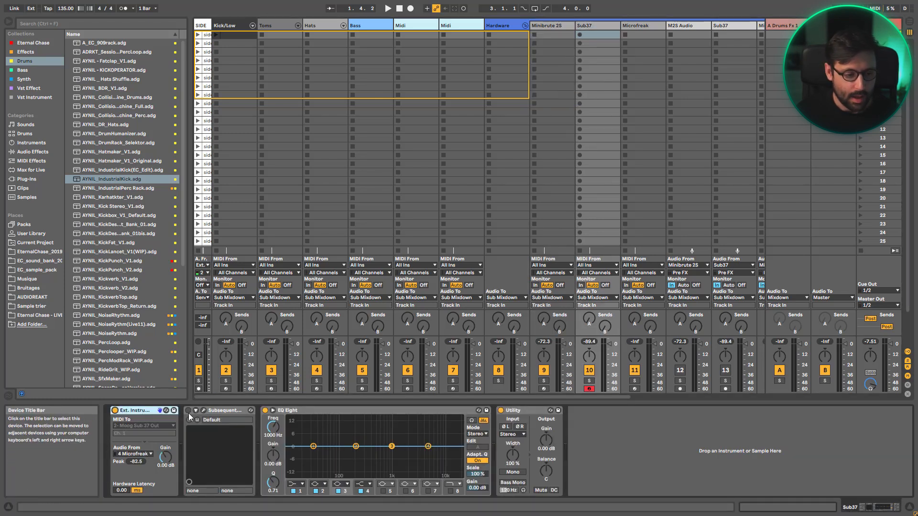
left_click(134, 453)
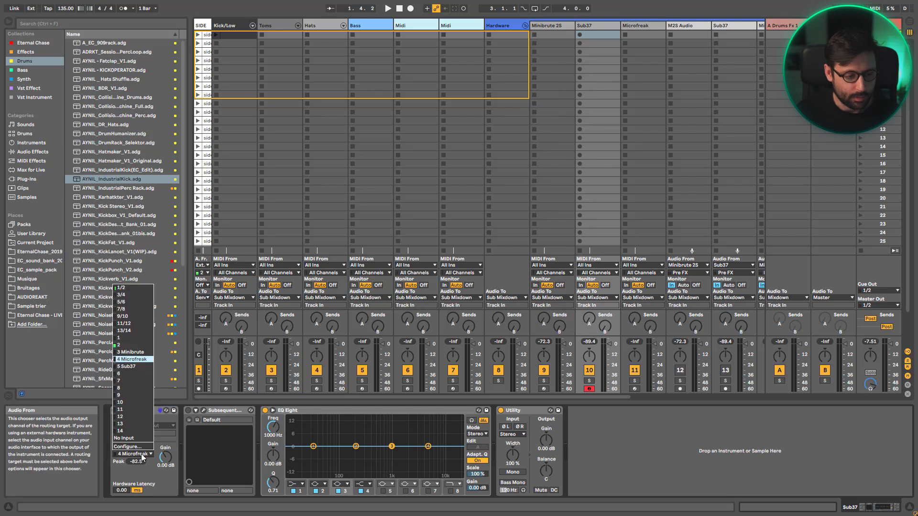
left_click(136, 366)
Step: Activate the Subsequent 37 plug-in on the Sub37 track and briefly view its editor window
left_click(210, 415)
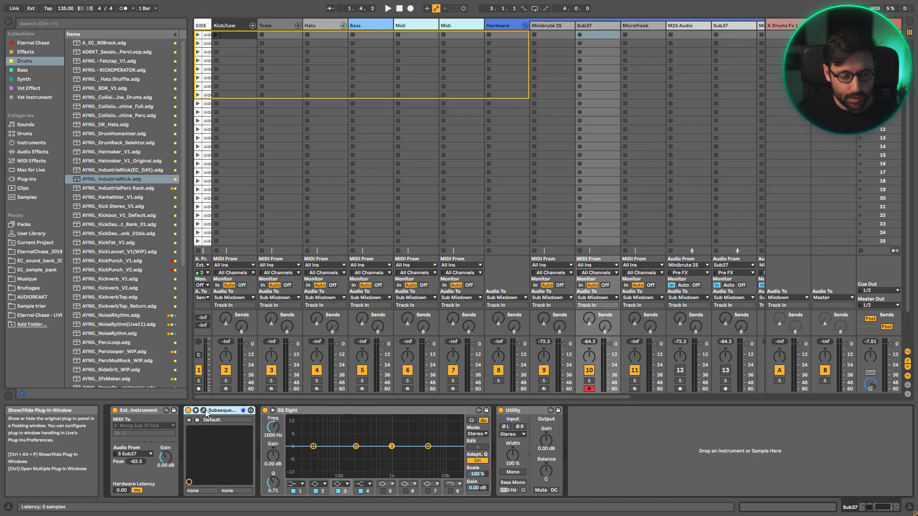
left_click(204, 411)
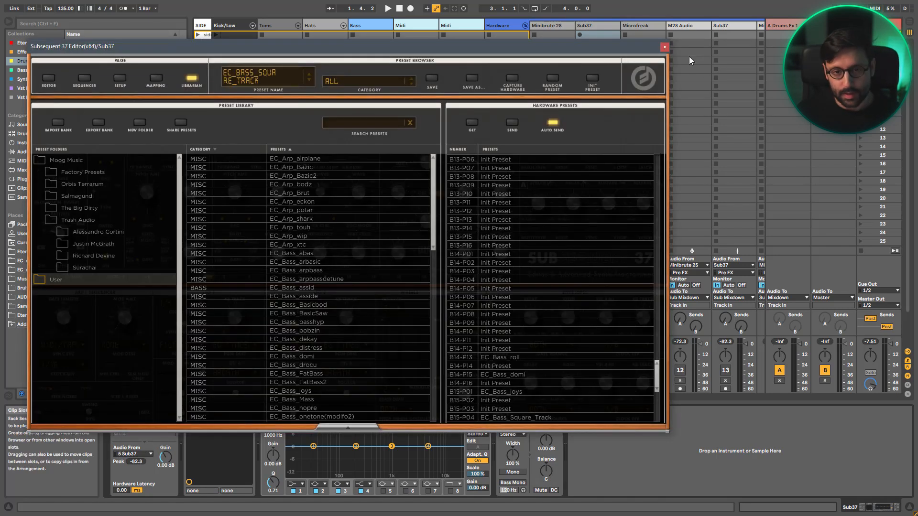
left_click(665, 47)
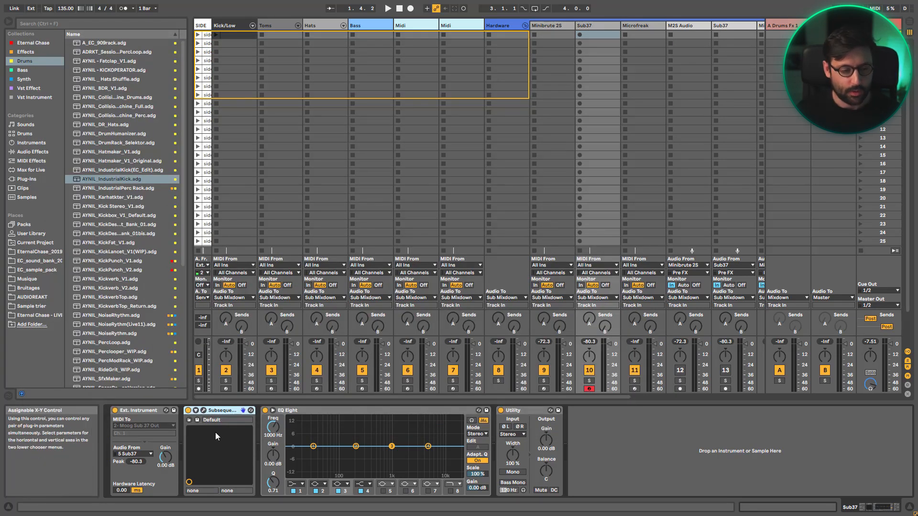
Step: Configure the Subsequent 37 plug-in on the Sub37 track to expose its Filter Cutoff, Filter EG Amt and Filter Resonance parameters
left_click(196, 410)
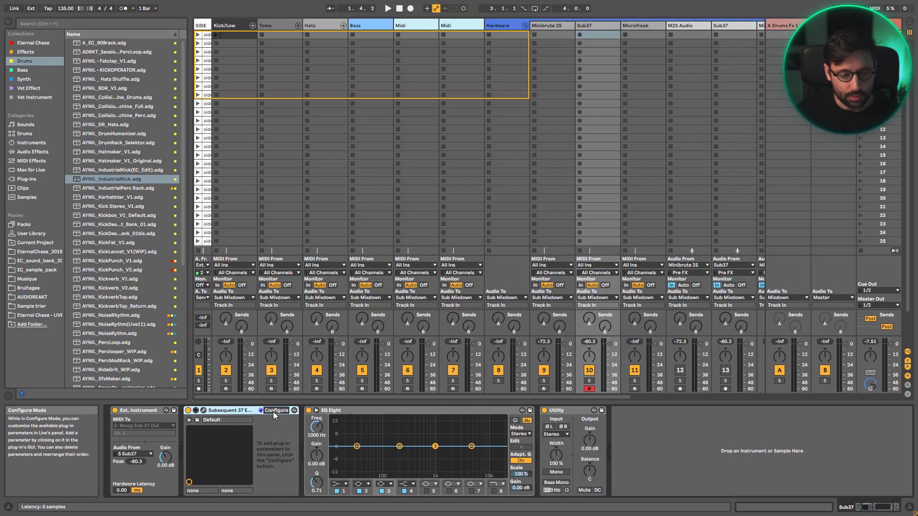
left_click(274, 411)
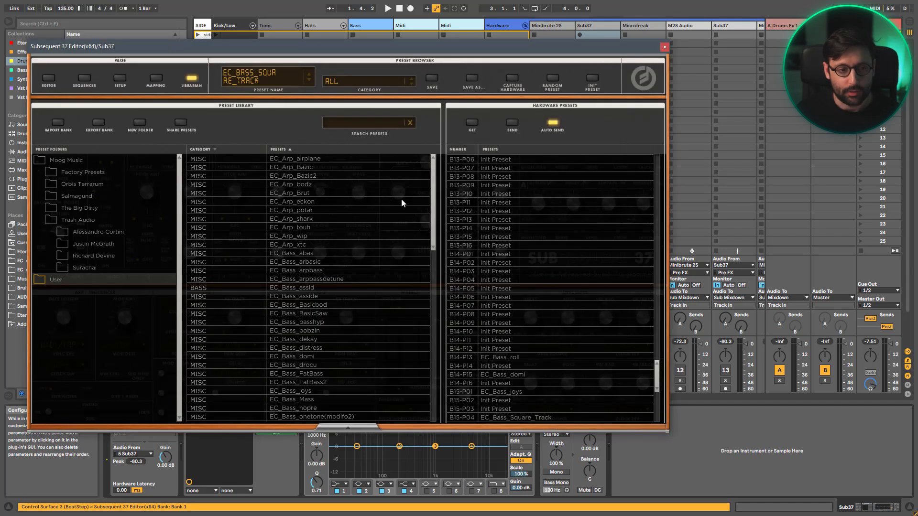
left_click(48, 79)
left_click(487, 139)
left_click(469, 248)
left_click(462, 194)
left_click(664, 47)
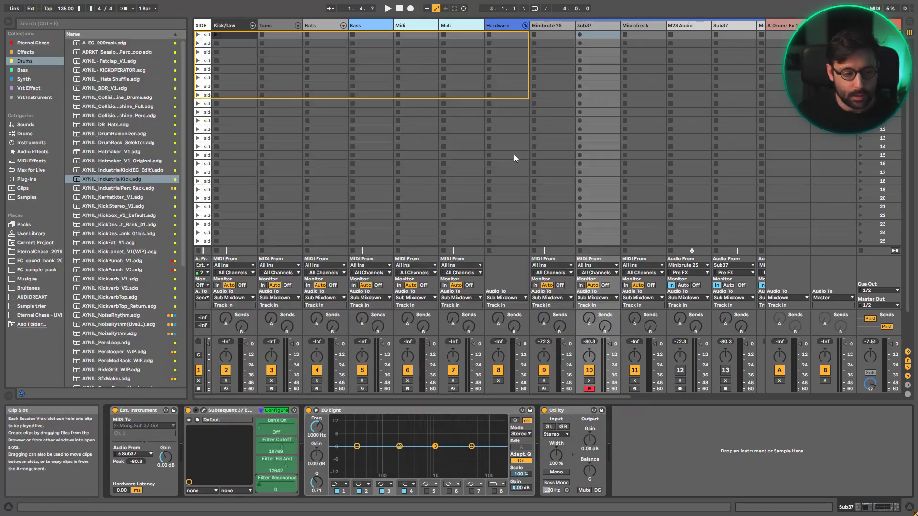
left_click(275, 410)
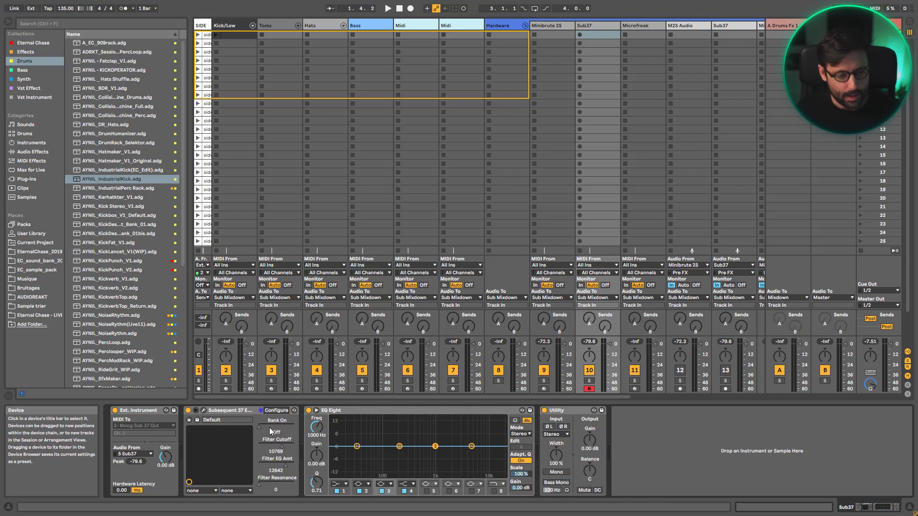
Step: Choose the audio input for the Microfreak track's External Instrument and view the M2S Audio track's devices
left_click(638, 26)
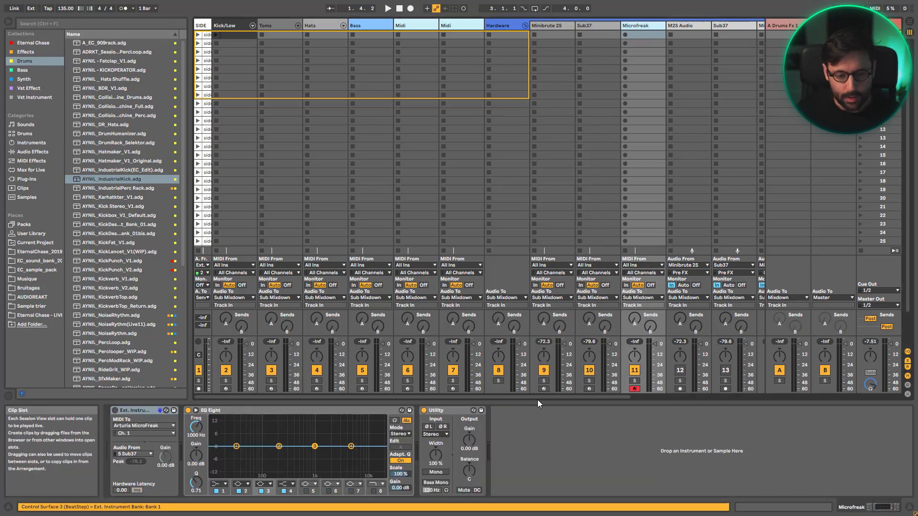
left_click_drag(590, 396, 691, 392)
left_click(128, 454)
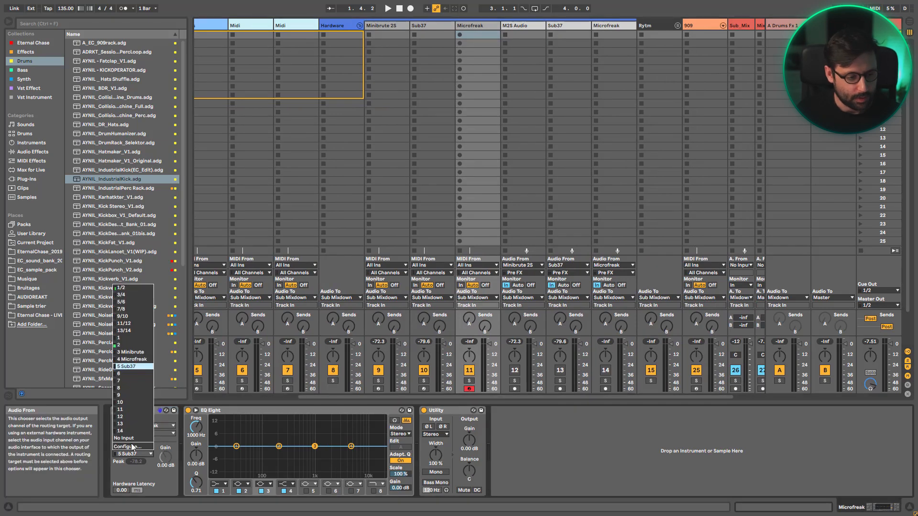
left_click(125, 351)
left_click(513, 25)
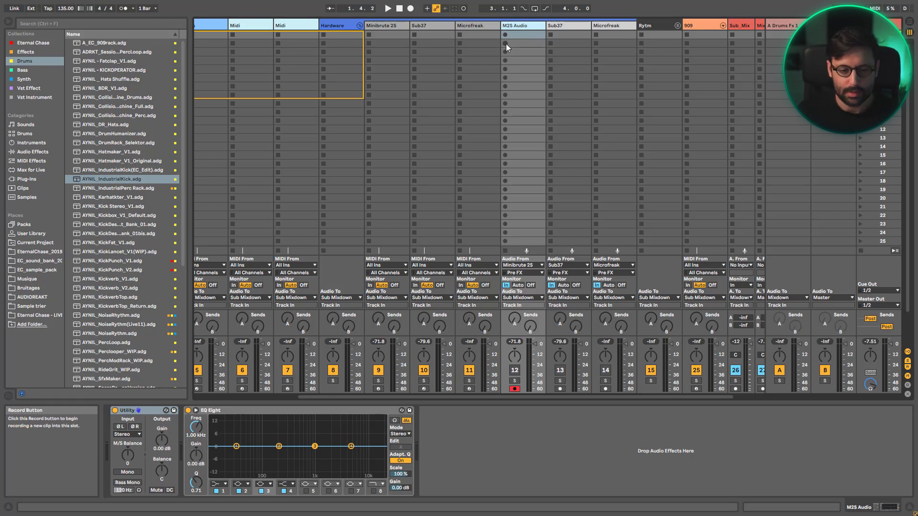
Step: Fold the Hardware group and unfold the Rytm group to show its tracks
left_click(359, 25)
left_click(571, 26)
left_click_drag(577, 397, 701, 398)
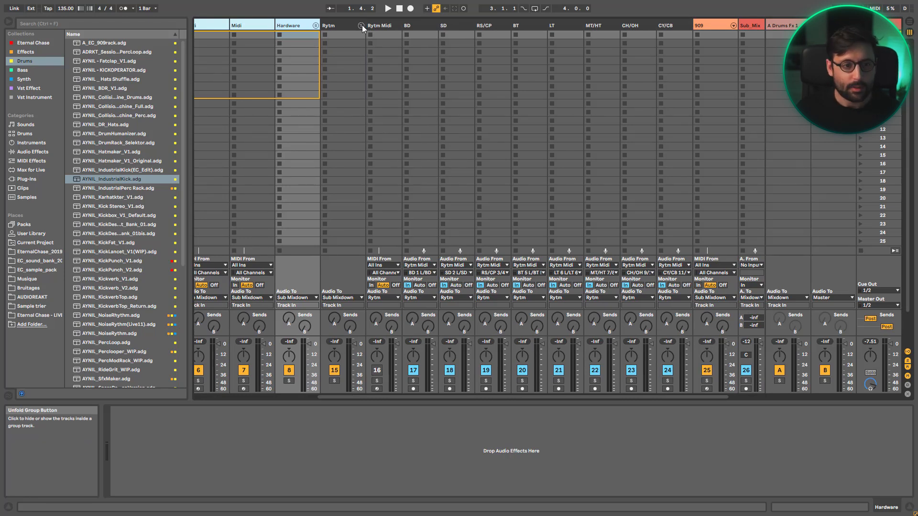
Step: Briefly view the Analog Rytm plug-in window on the Rytm Midi track
left_click(375, 27)
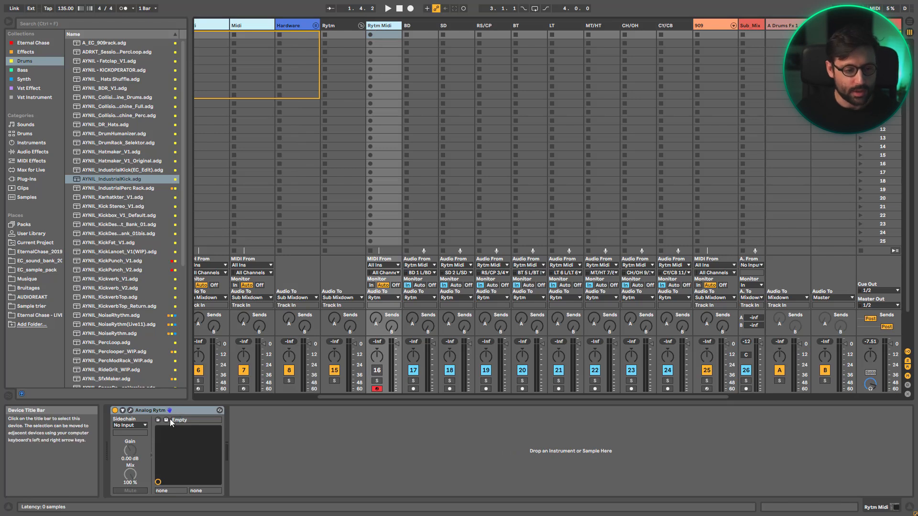
left_click(130, 410)
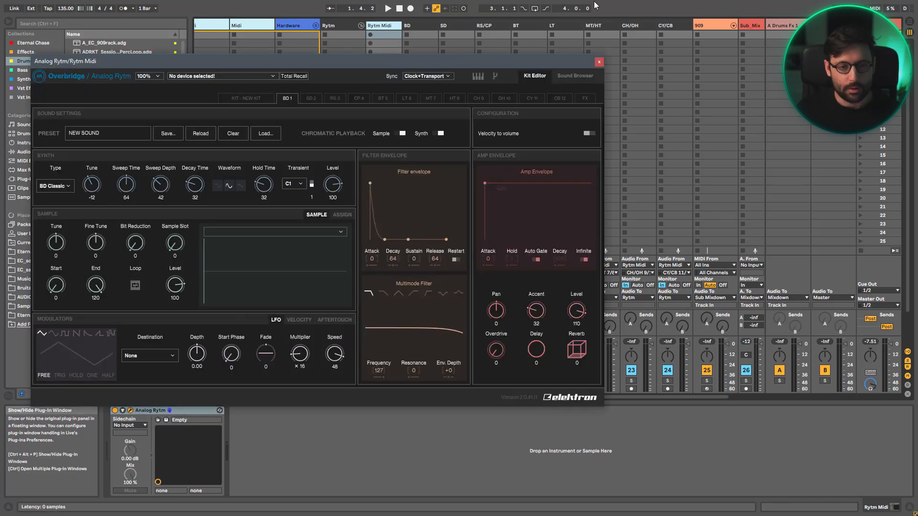
left_click(598, 62)
Step: Examine the input source choices of the BD track and compare its devices with those of the Rytm Midi track
left_click(417, 25)
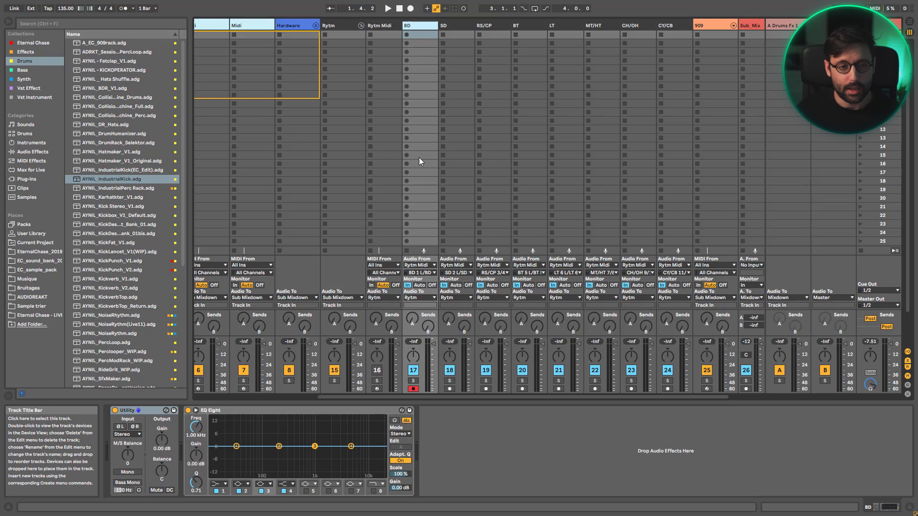
left_click(422, 266)
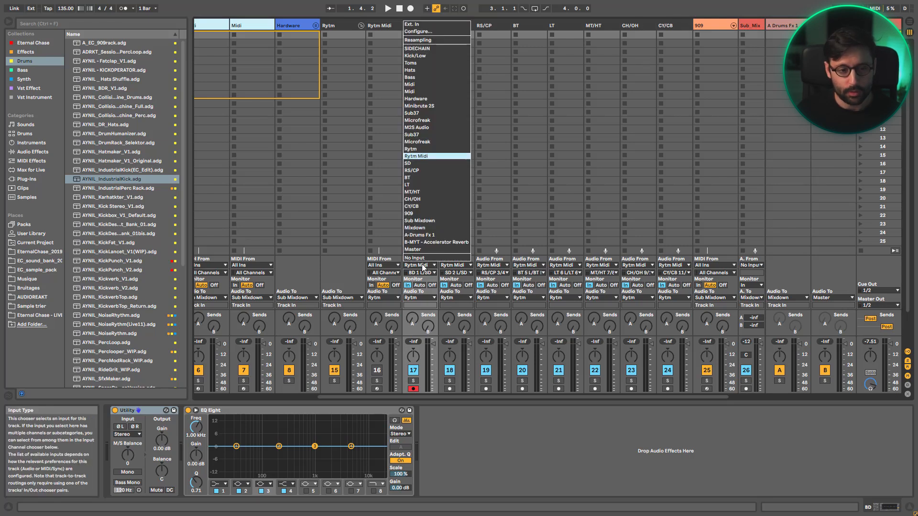
left_click(423, 267)
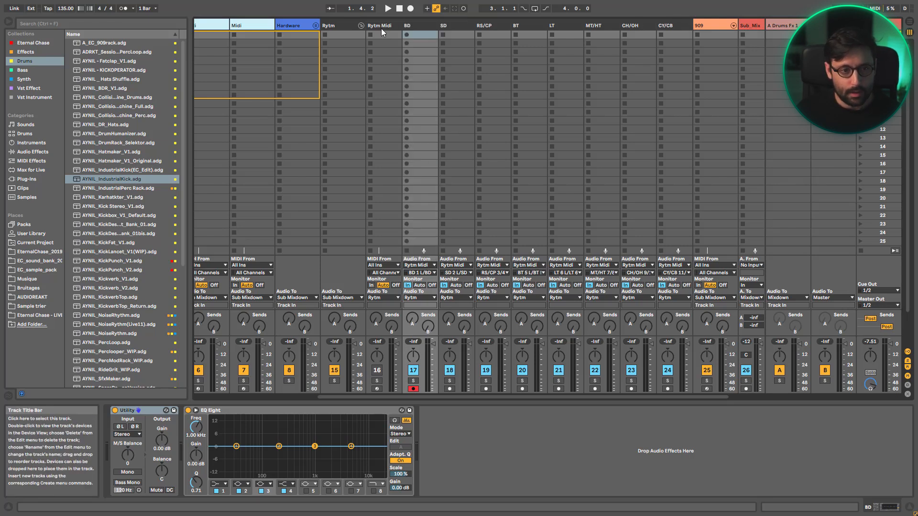
left_click(381, 27)
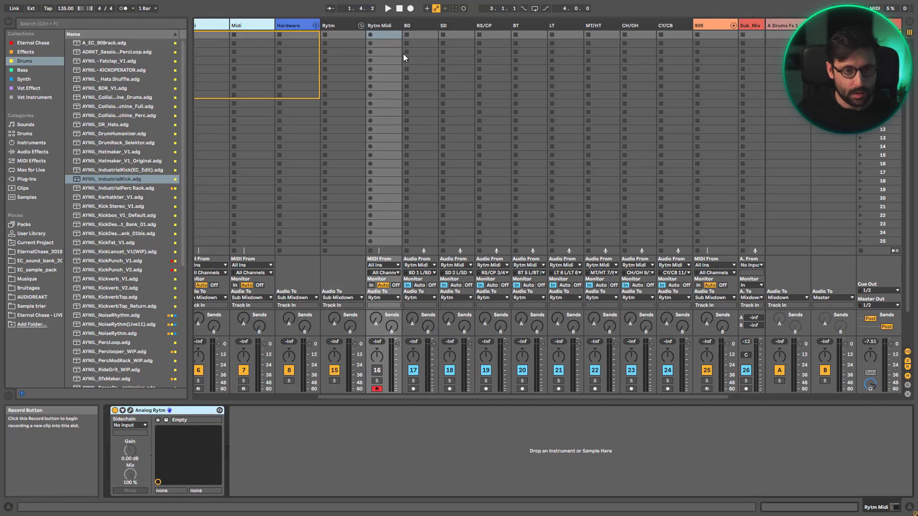
left_click(423, 25)
Step: Insert an audio track after Rytm Midi, set its input to Rytm Midi and view the available input channels
left_click(397, 27)
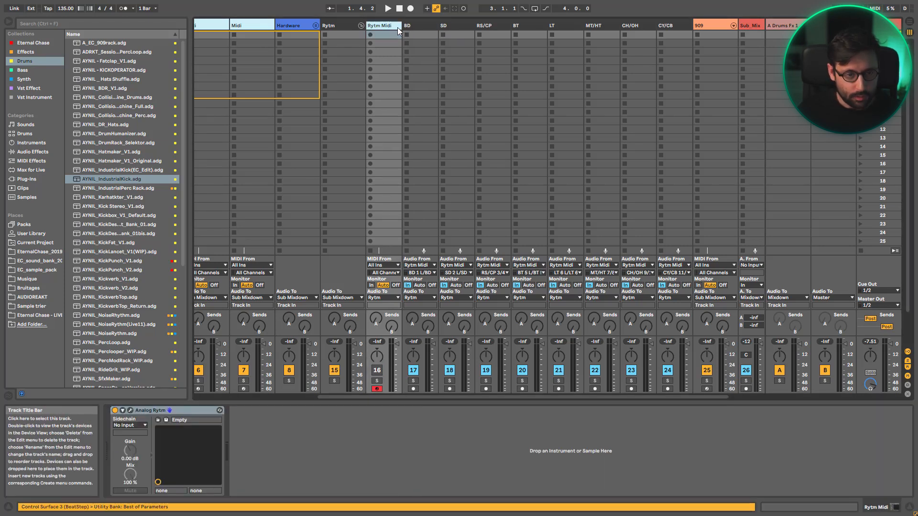
key("ctrl+t")
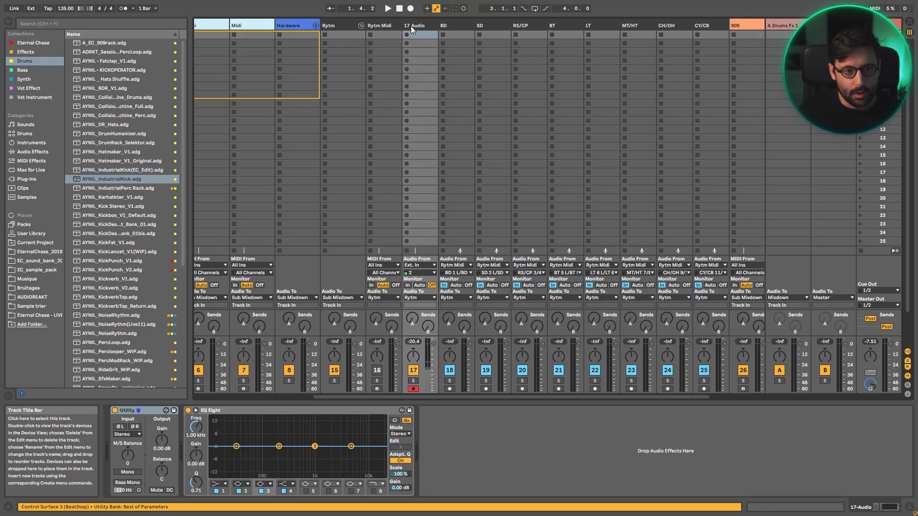
left_click(432, 265)
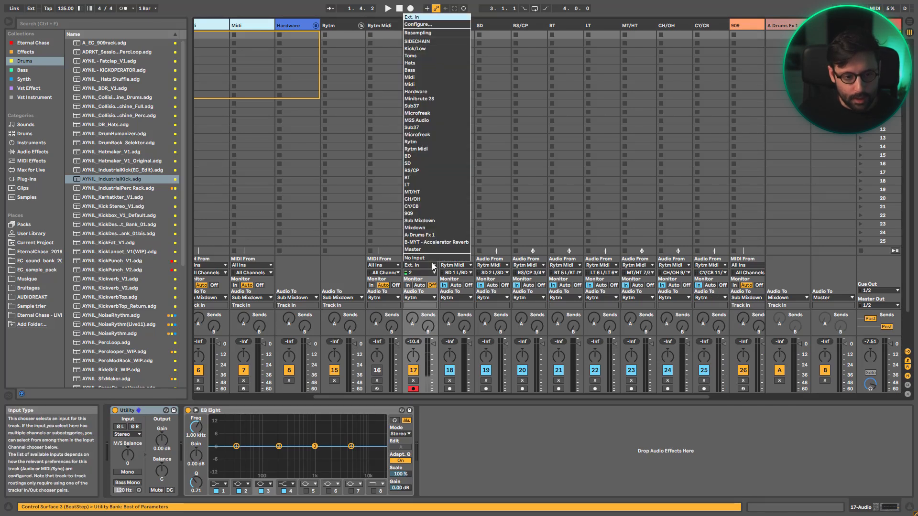
left_click(423, 151)
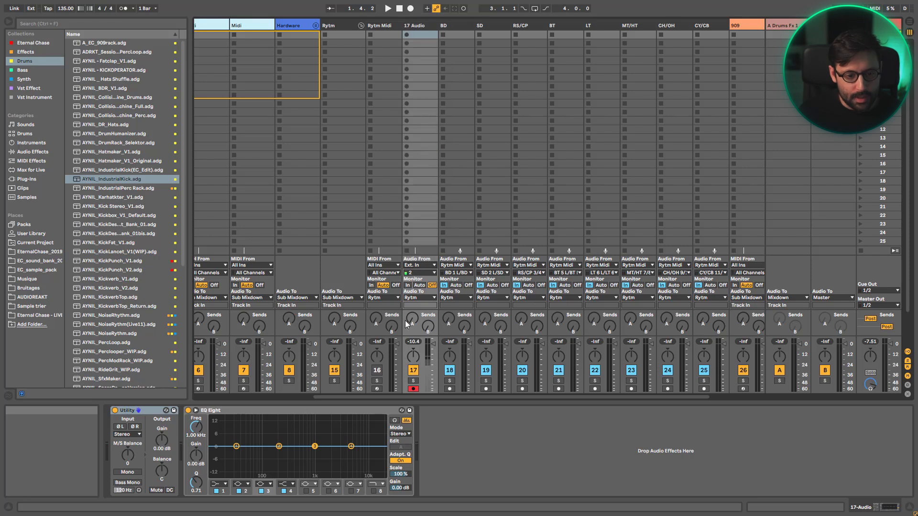
left_click(421, 272)
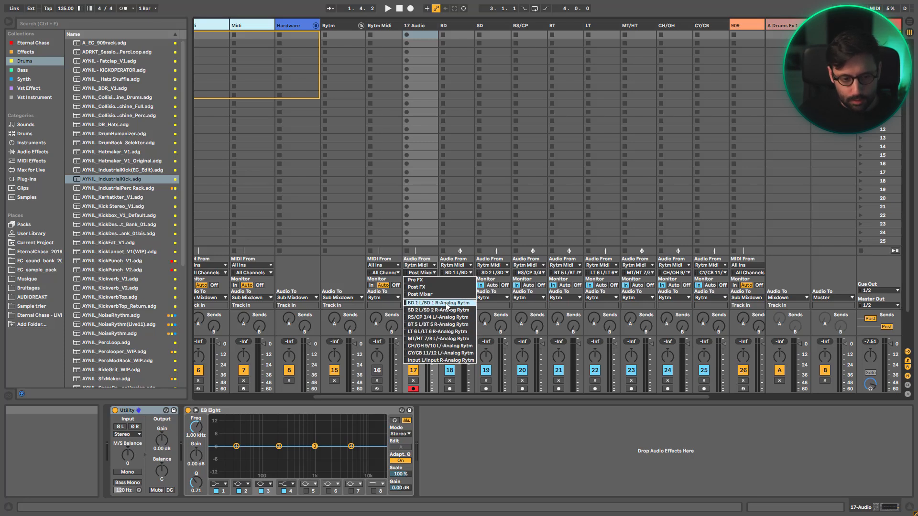
Step: Delete the newly inserted audio track between Rytm Midi and BD
left_click(415, 27)
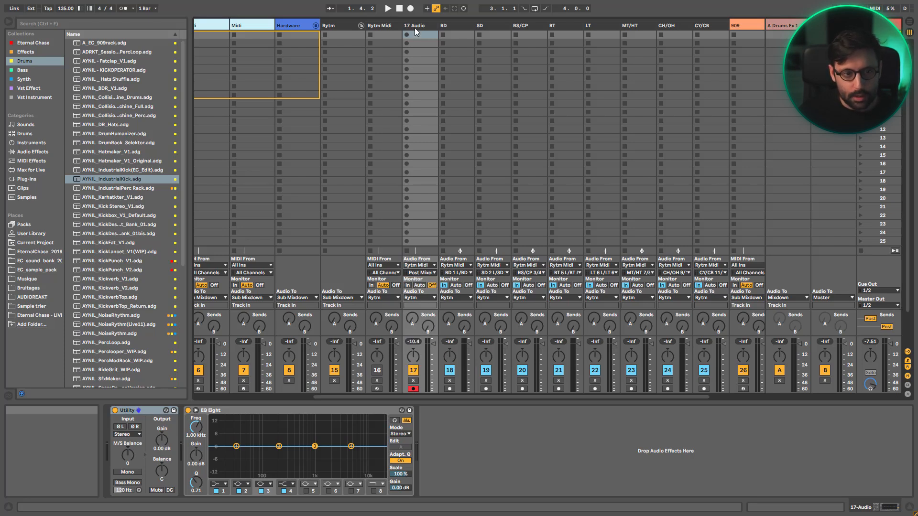
left_click(415, 27)
key("Delete")
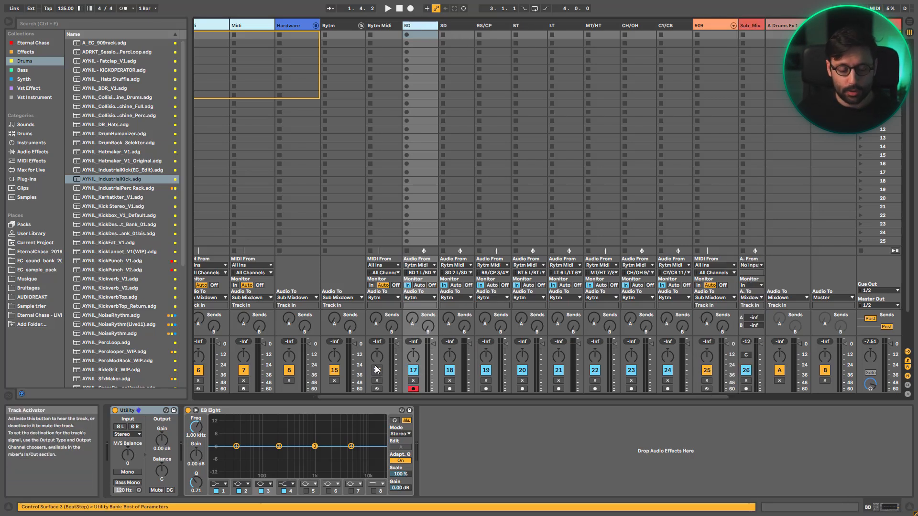
Step: Solo and unsolo the Rytm Midi track, and turn its track activator on
left_click(376, 381)
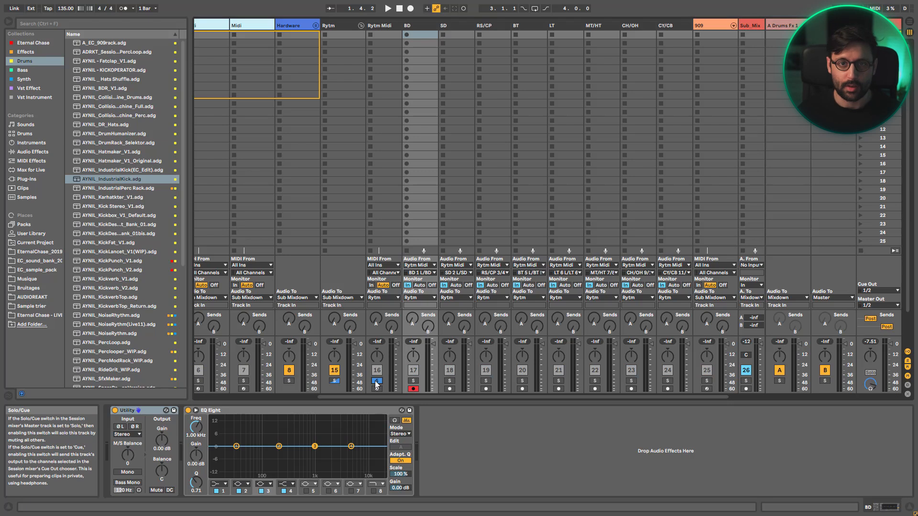
left_click(376, 381)
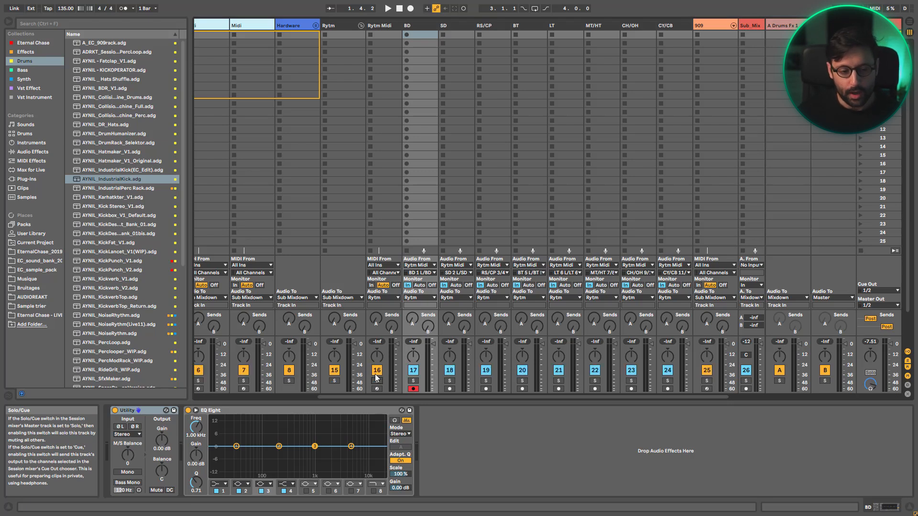
left_click(563, 24)
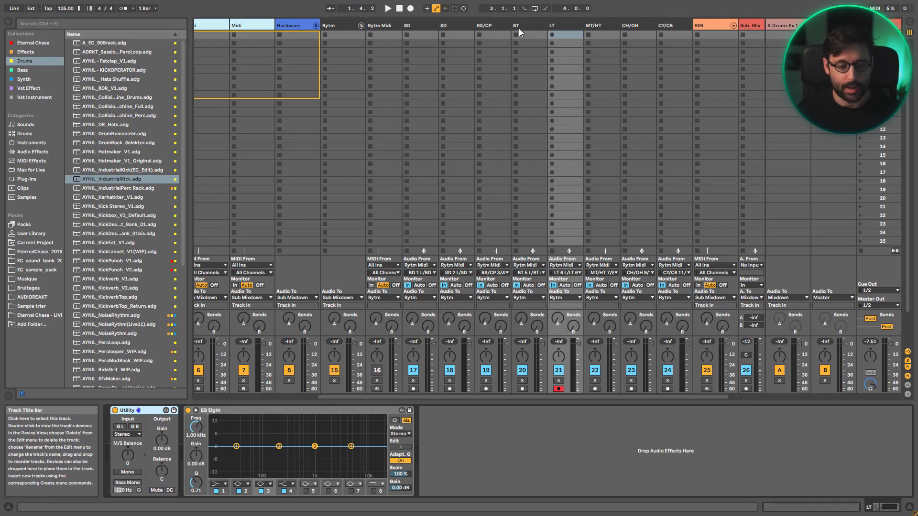
left_click(377, 371)
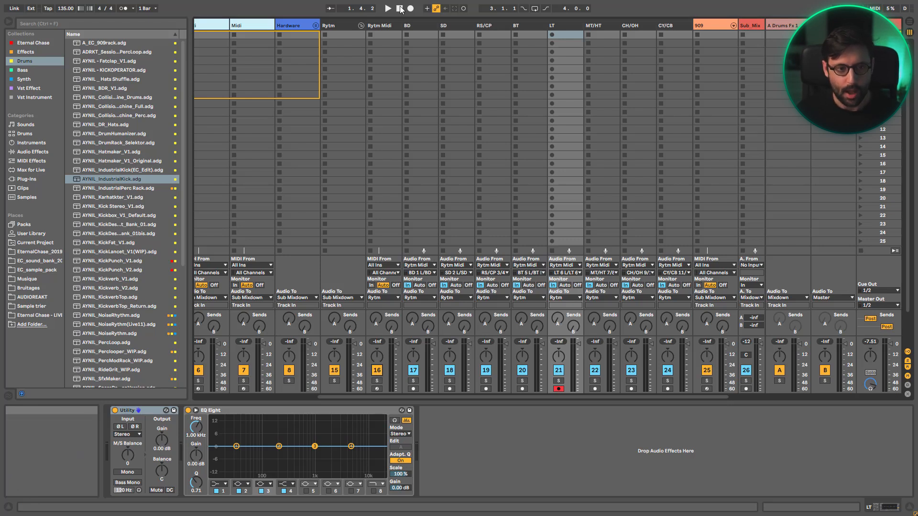
Step: Fold the Rytm group, and briefly unfold and refold the Hardware group
left_click(674, 27)
left_click(362, 26)
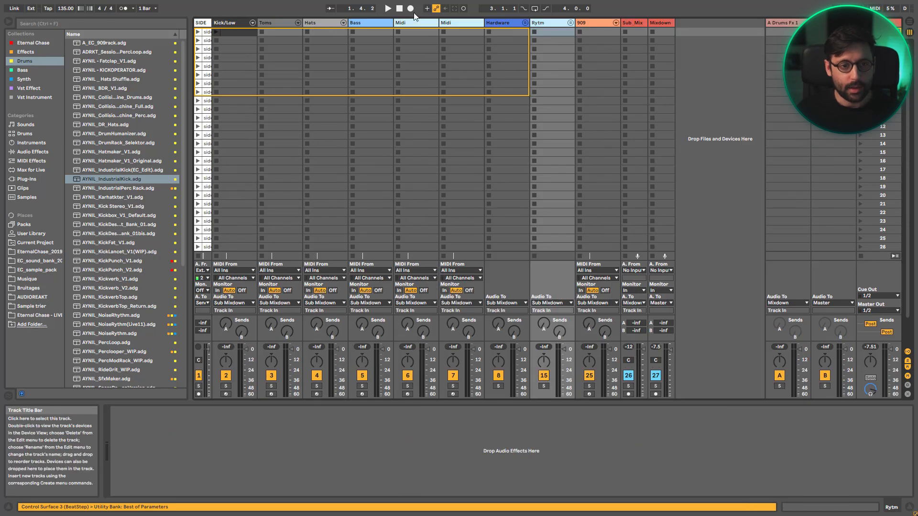
left_click(525, 22)
left_click(525, 23)
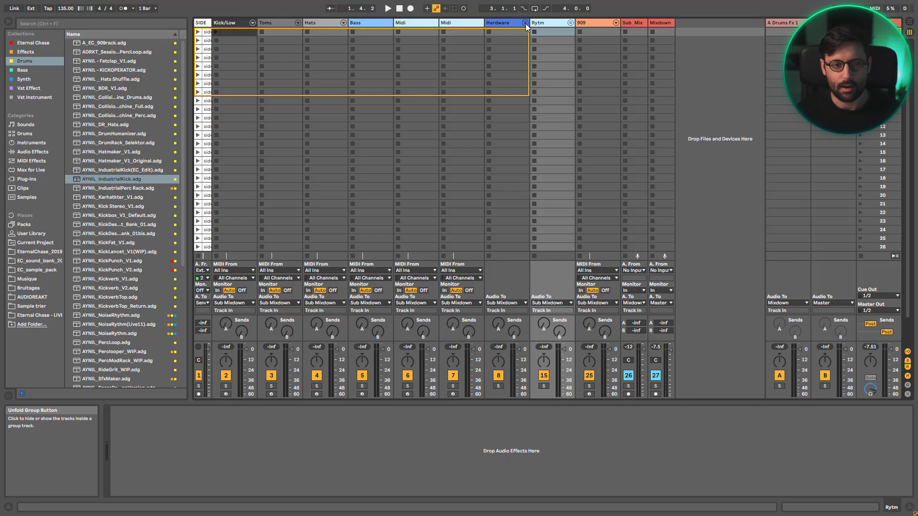
Step: Activate the A_EC_909rack on the 909 track and audition its kick pad
left_click(580, 22)
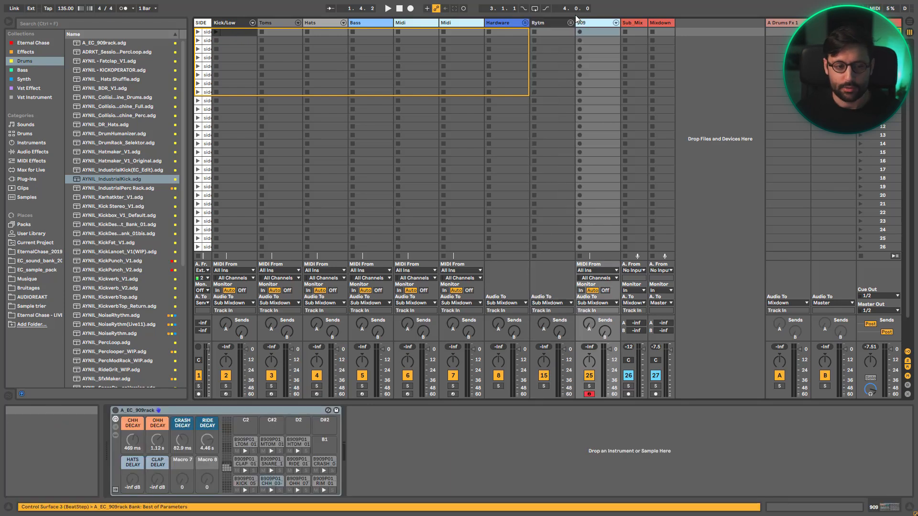
left_click(117, 412)
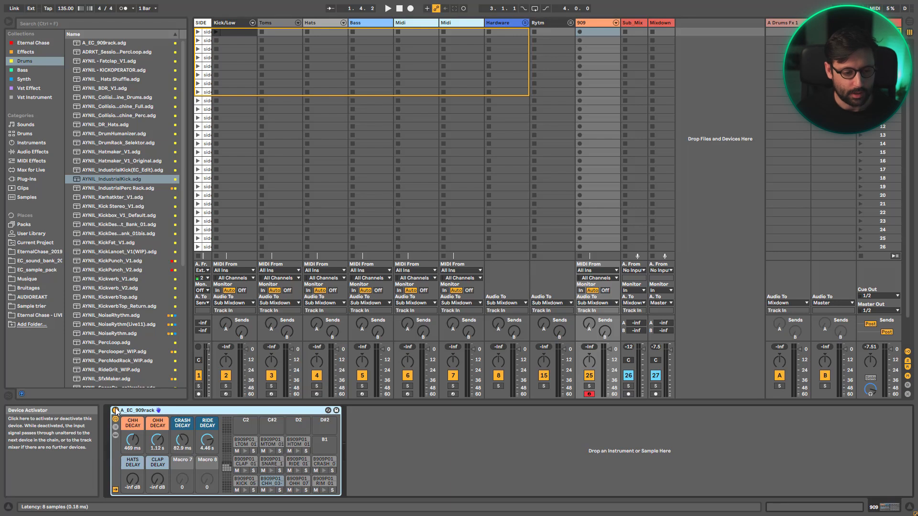
left_click(247, 489)
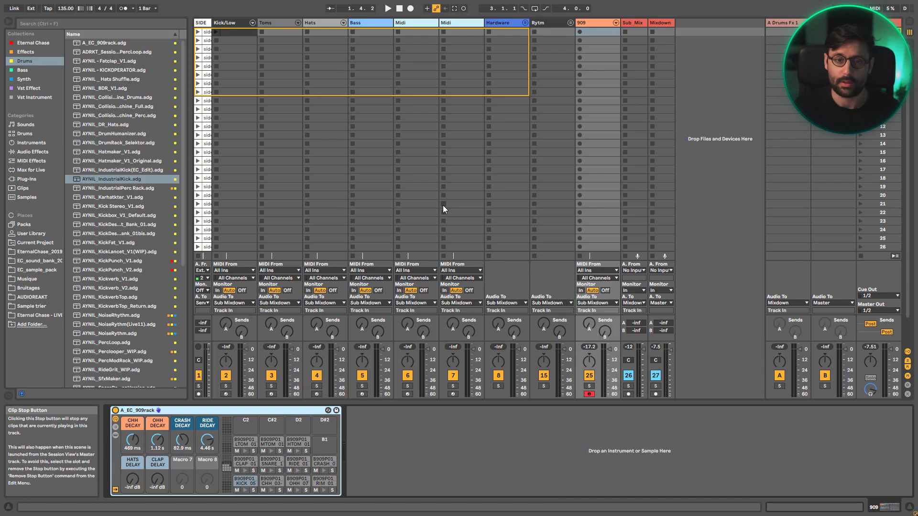
left_click(594, 26)
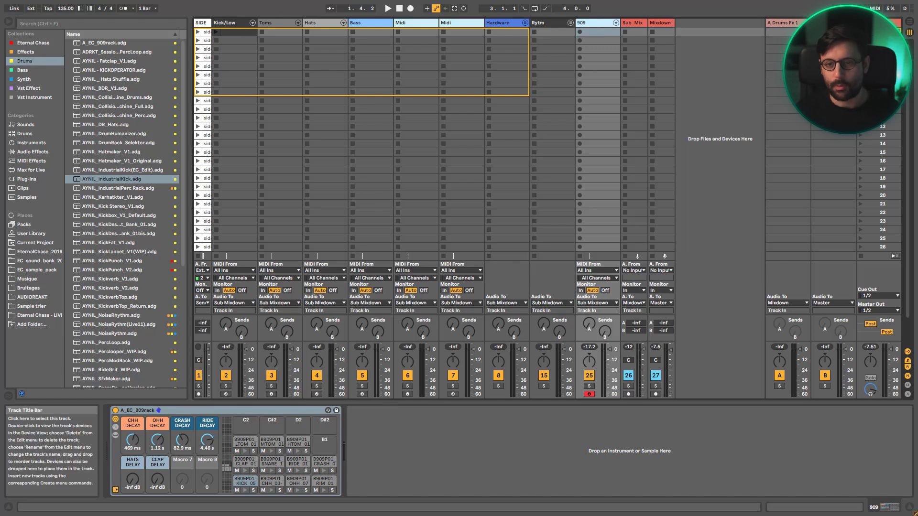
Step: Review the device chains on return tracks A Drums Fx 1 and B MYT Accelerator Reverb
left_click(795, 24)
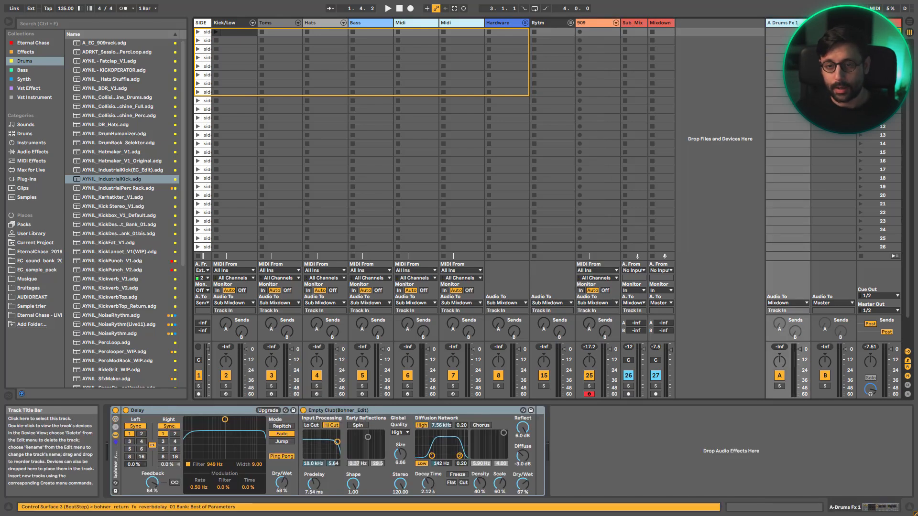
left_click(826, 23)
left_click(790, 23)
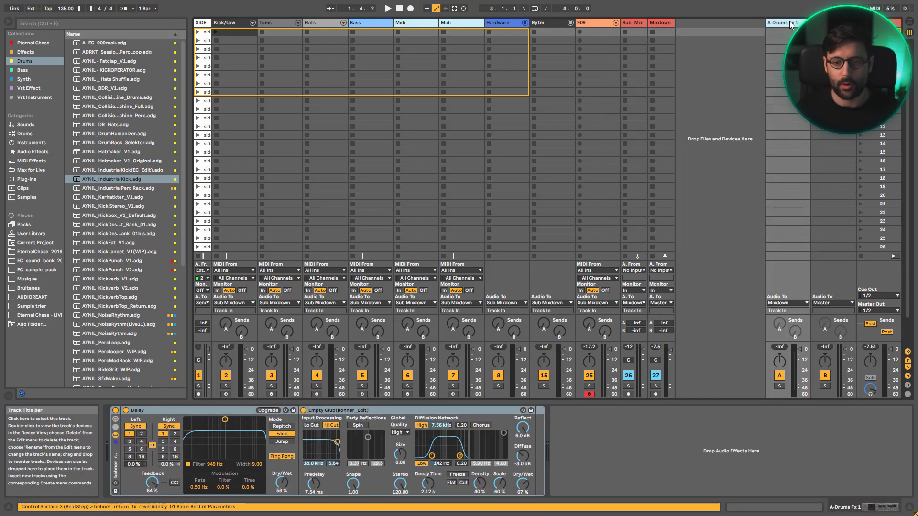
left_click(826, 23)
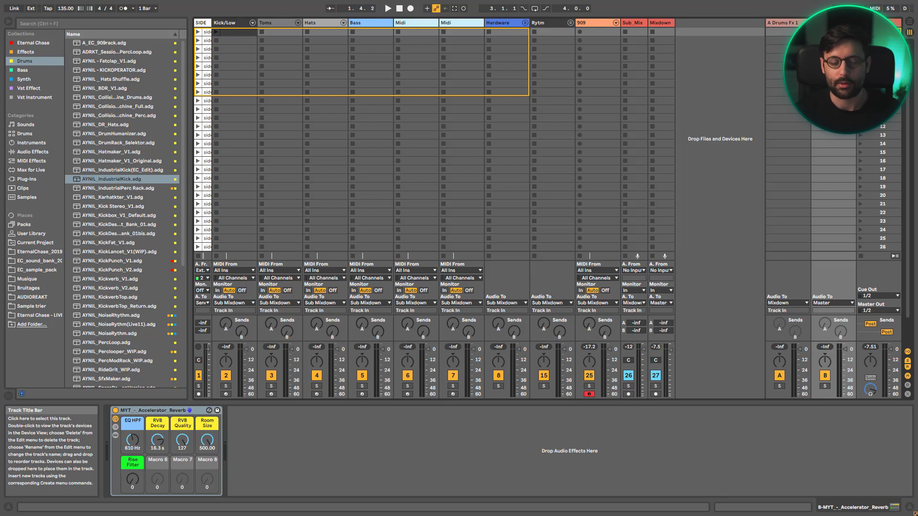
left_click(790, 23)
left_click(829, 23)
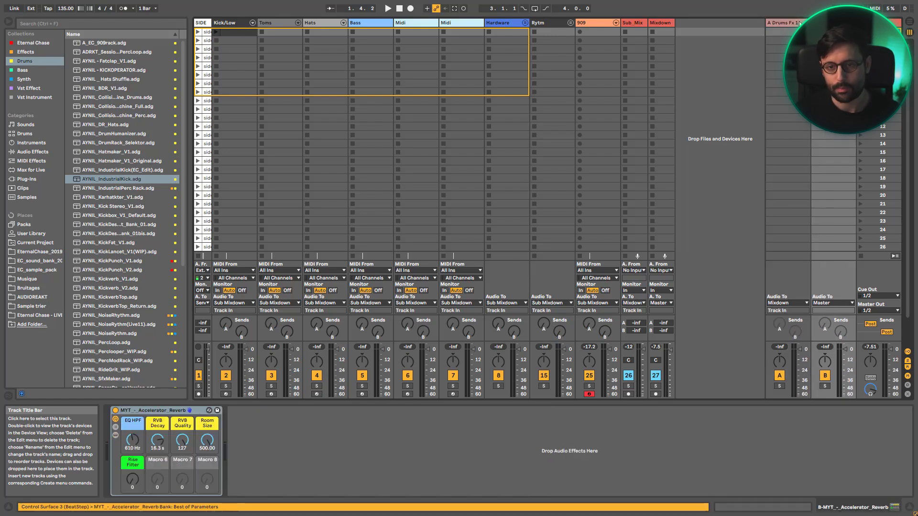
Step: Raise the gain of the Master track's Limiter to 18.4 dB as a test, and reset it to 0 dB
left_click(796, 23)
left_click(830, 23)
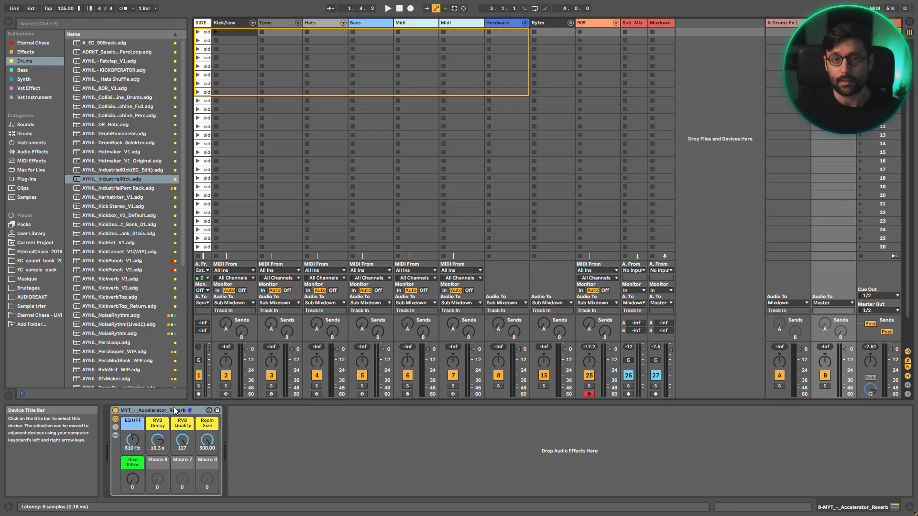
left_click(880, 23)
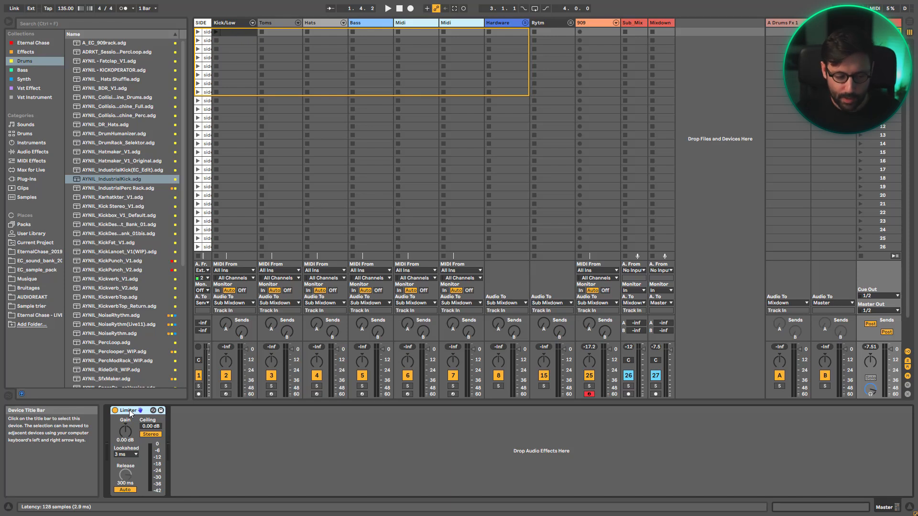
left_click_drag(125, 431, 125, 396)
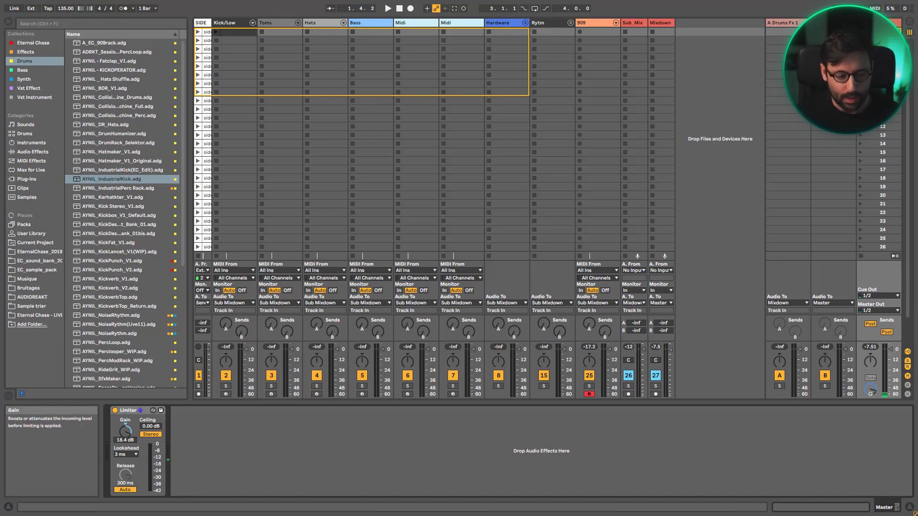
key("Delete")
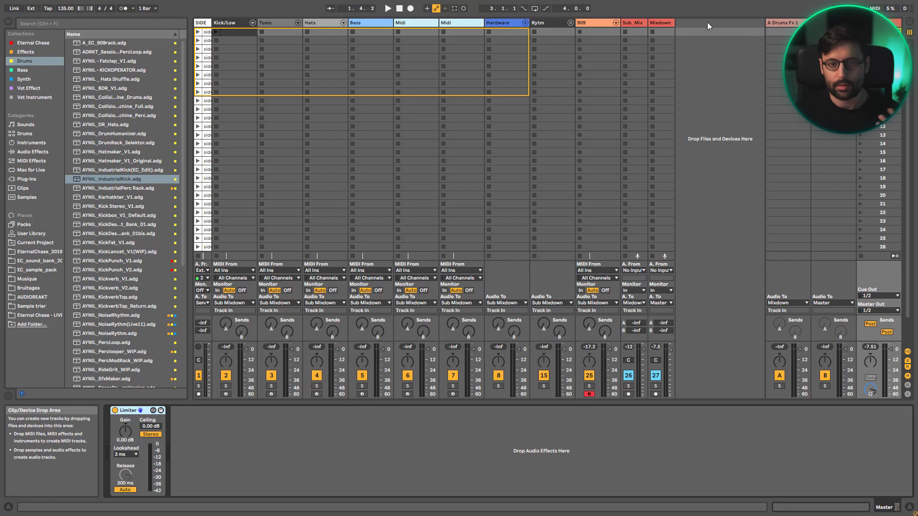
Step: Compare the device chains on the Sub_Mixdown, Mixdown and Master tracks
left_click(641, 24)
left_click(667, 23)
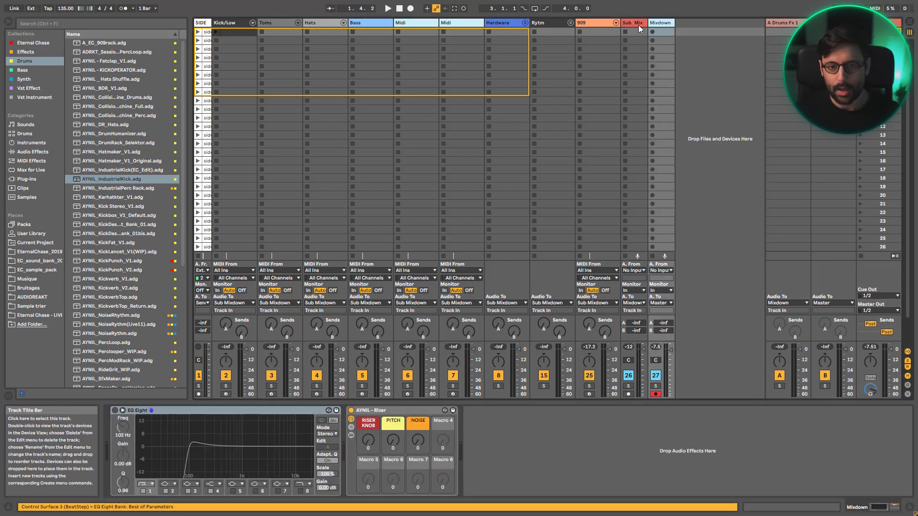
left_click(638, 25)
left_click(658, 24)
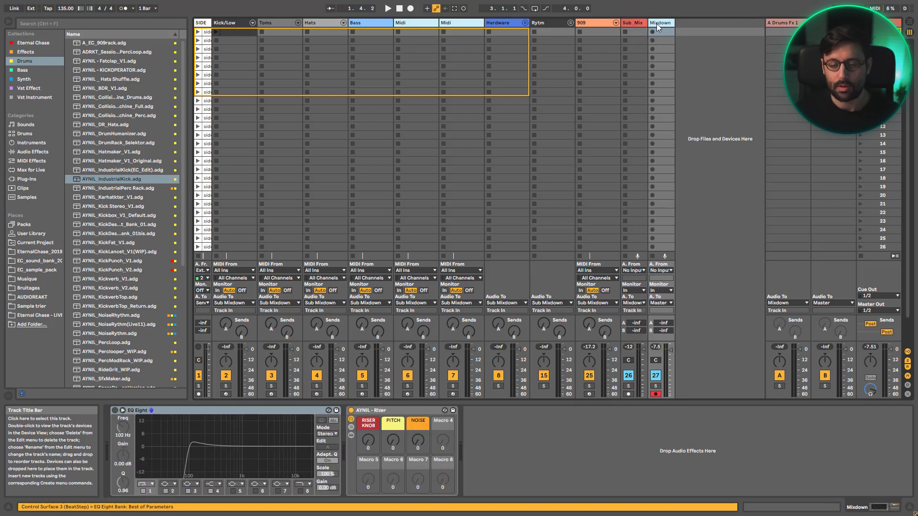
left_click(880, 22)
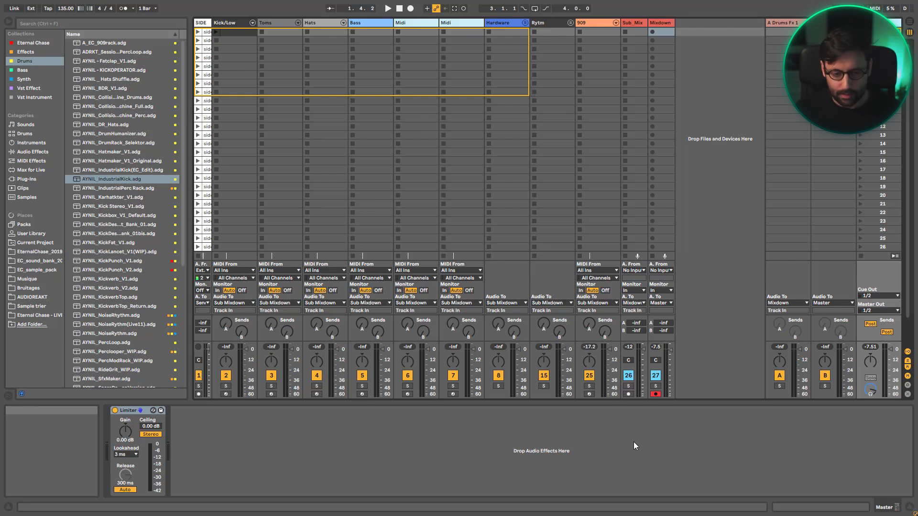
left_click(642, 22)
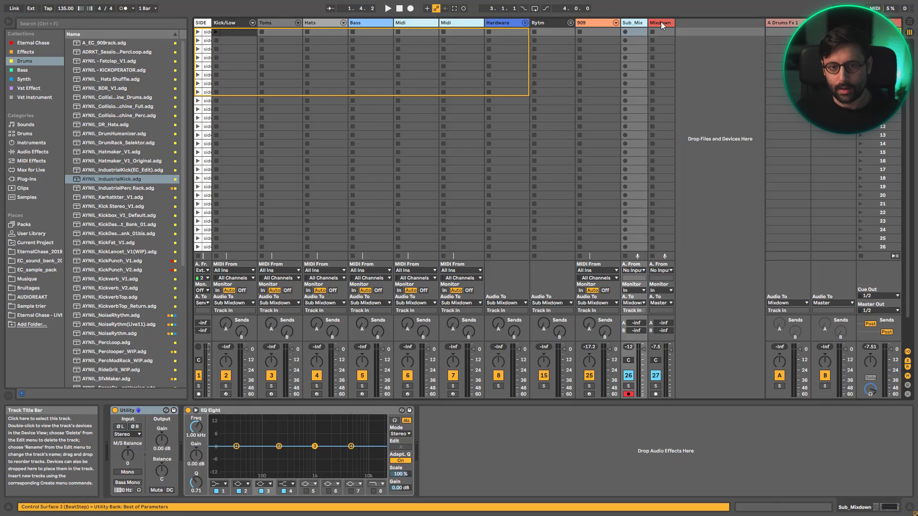
left_click(661, 22, "shift")
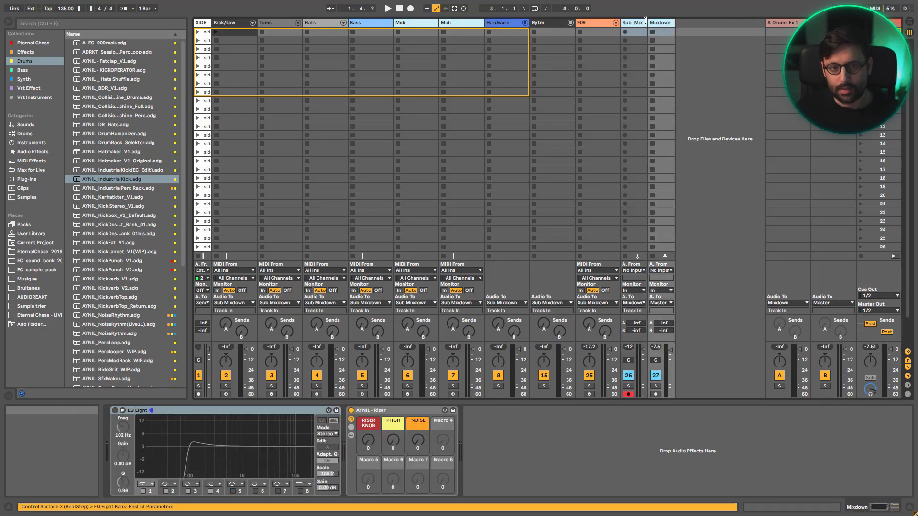
left_click(660, 22)
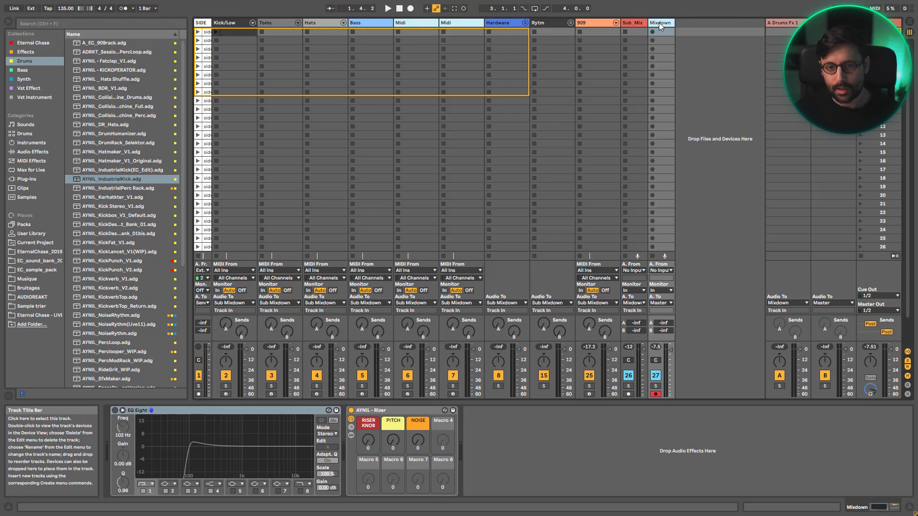
Step: Test the RISER KNOB macro of the AYNIL - Rizer rack on the Mixdown track, returning it to 0
left_click(400, 410)
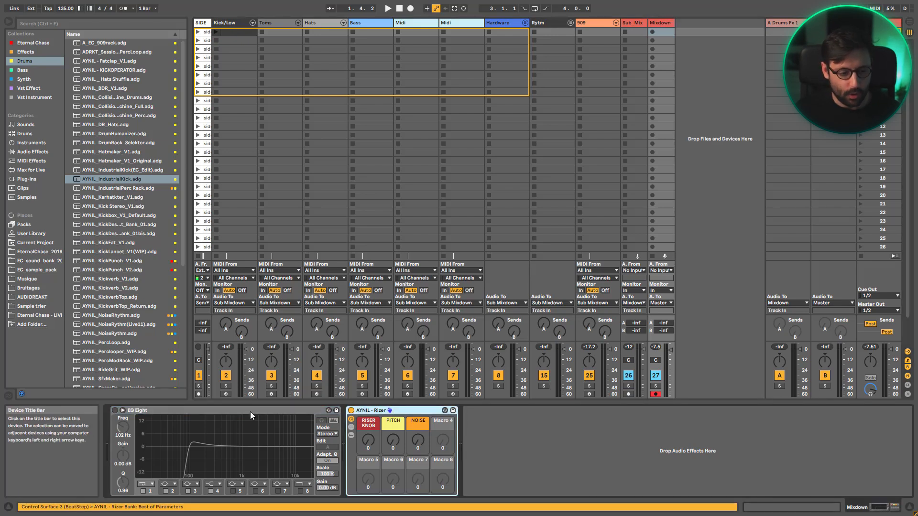
mouse_move(368, 440)
left_mouse_down()
mouse_move(368, 402)
mouse_move(367, 440)
left_mouse_up()
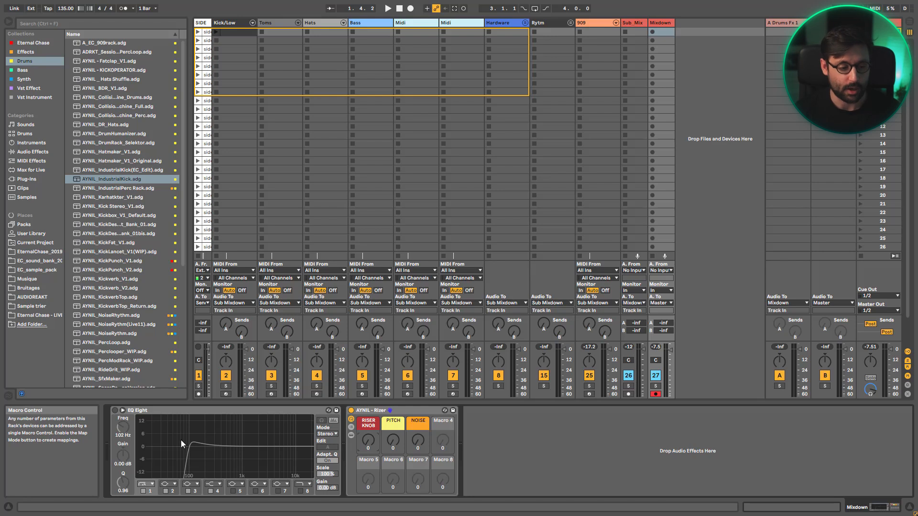
mouse_move(368, 441)
left_mouse_down()
mouse_move(368, 433)
mouse_move(368, 455)
left_mouse_up()
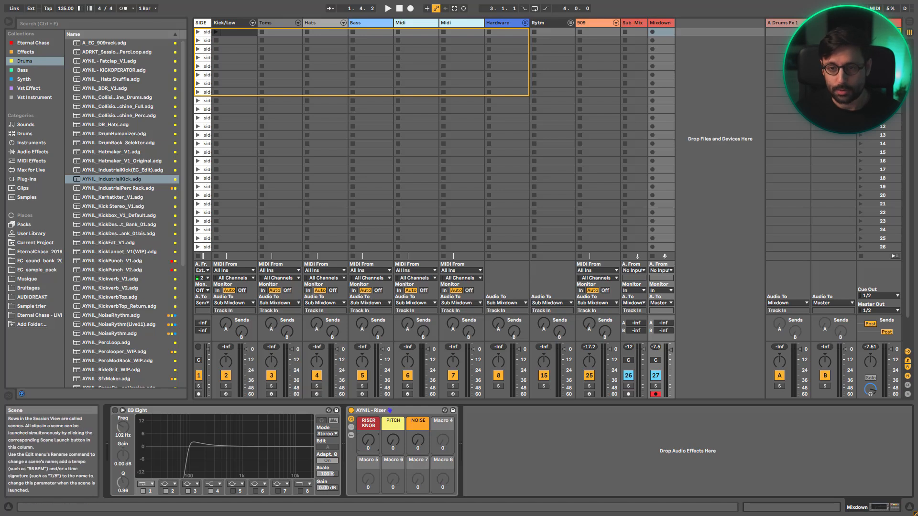
Step: Check the Kick/Low, Sub_Mixdown and return B tracks, and set the RISER KNOB macro of Mixdown's AYNIL - Rizer rack to 54
left_click(659, 22)
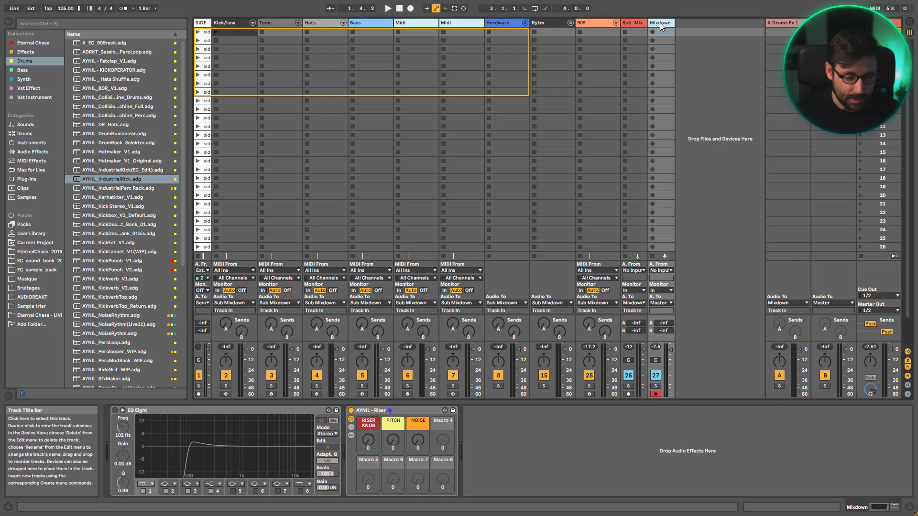
left_click(238, 22)
left_click(628, 22)
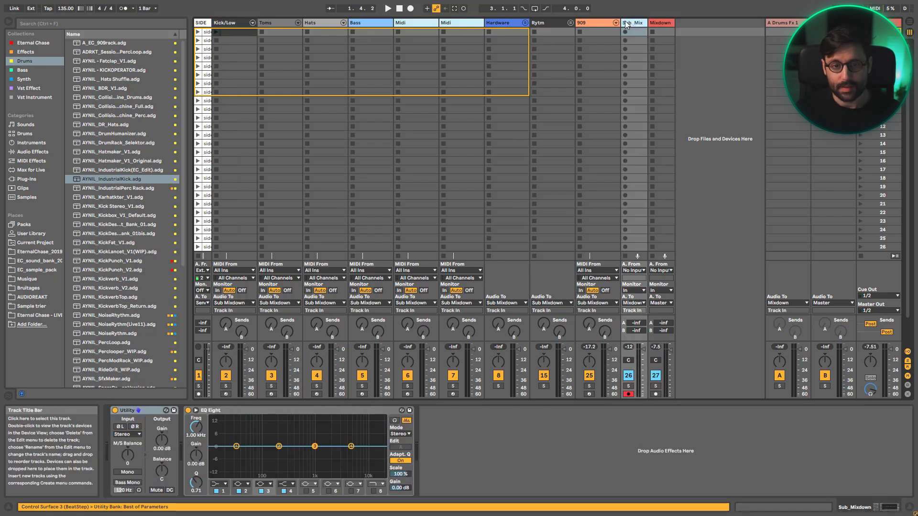
left_click(665, 22)
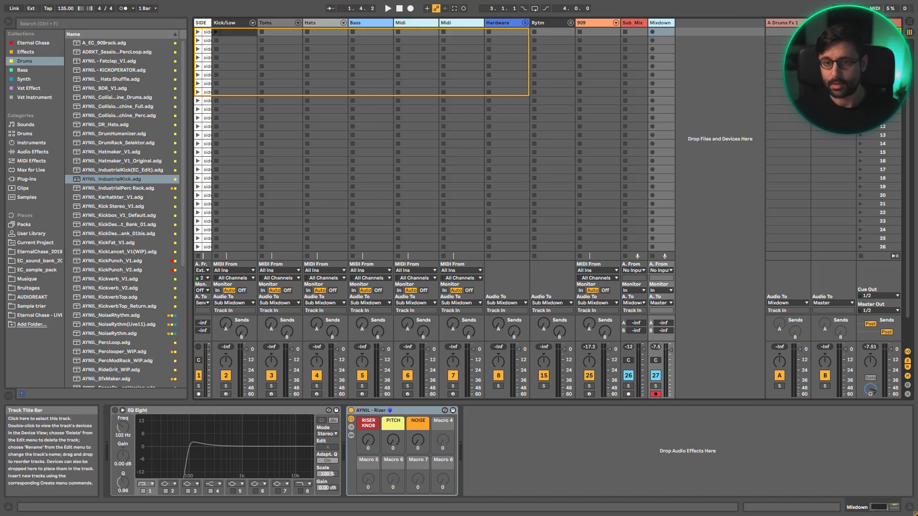
left_click(833, 23)
left_click(663, 22)
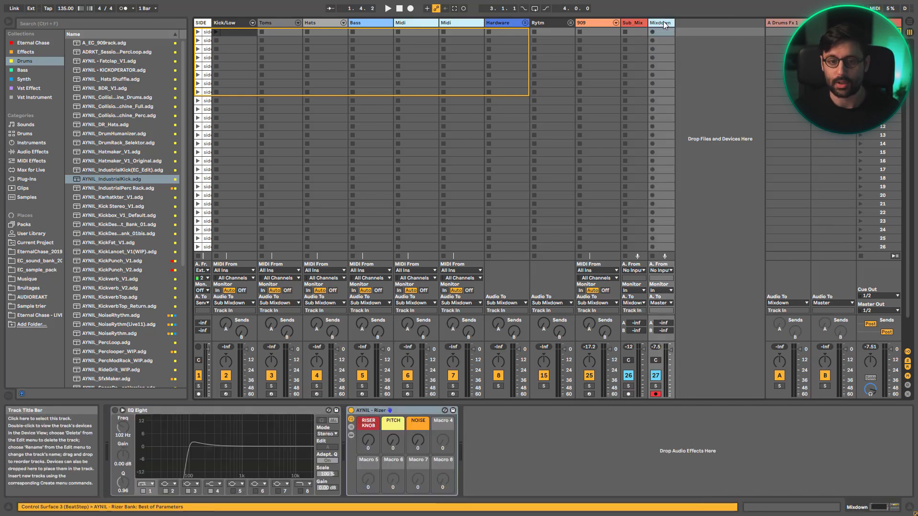
left_click_drag(371, 449, 371, 402)
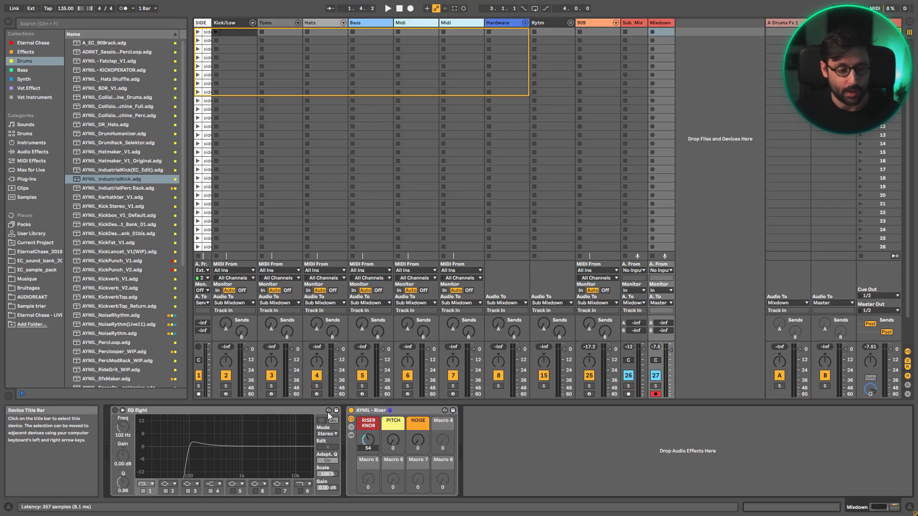
left_click(509, 464)
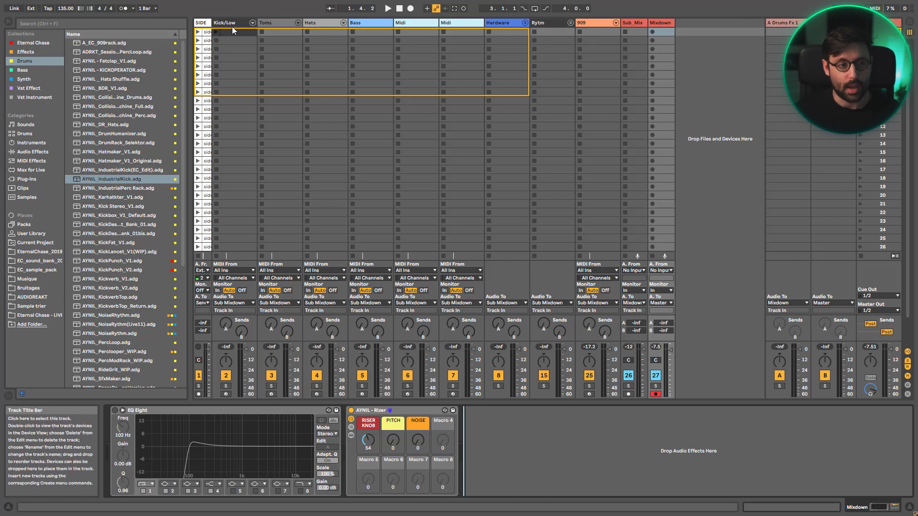
Step: Widen the Sub_Mixdown track column, and select the tracks from Kick/Low through 909
left_click(631, 24)
left_click_drag(646, 23, 701, 24)
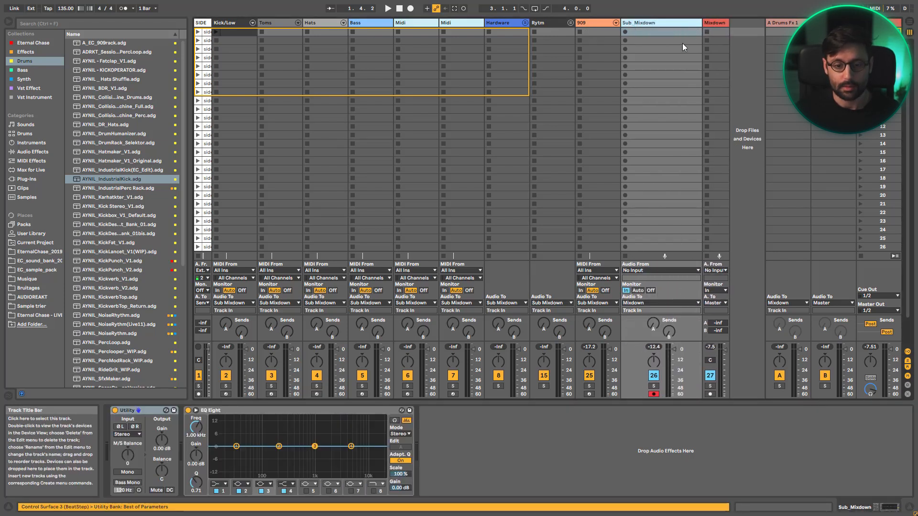
left_click(237, 28)
left_click(594, 55)
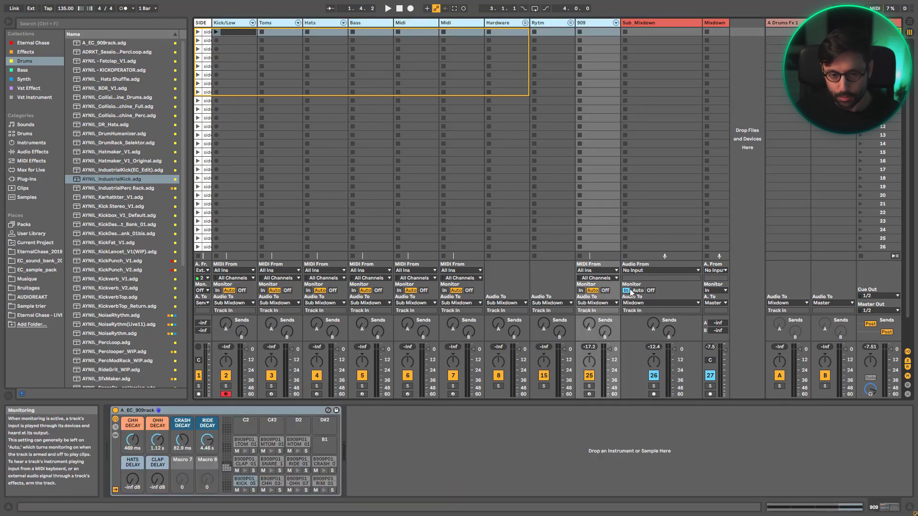
Step: Raise the Sub_Mixdown track's send to A Drums Fx 1 to -9.2 dB, and view that return's devices
left_click(653, 283)
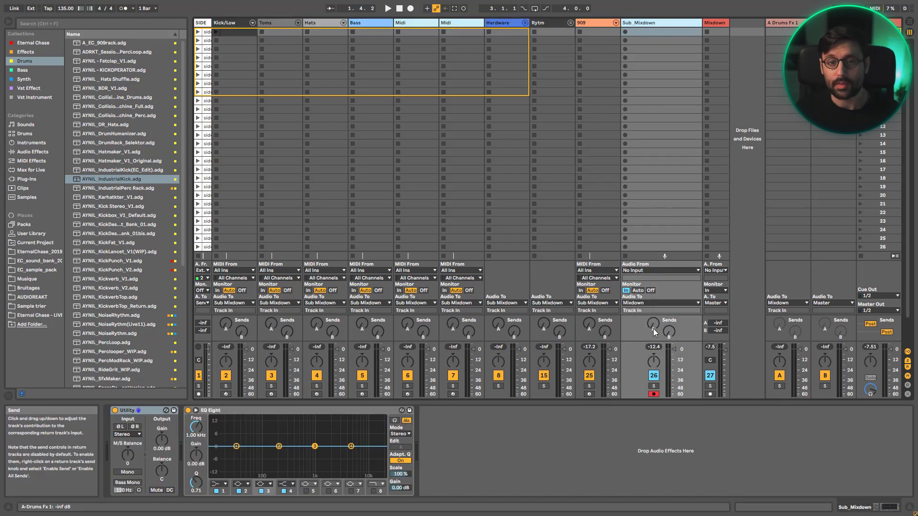
left_click_drag(653, 328, 653, 313)
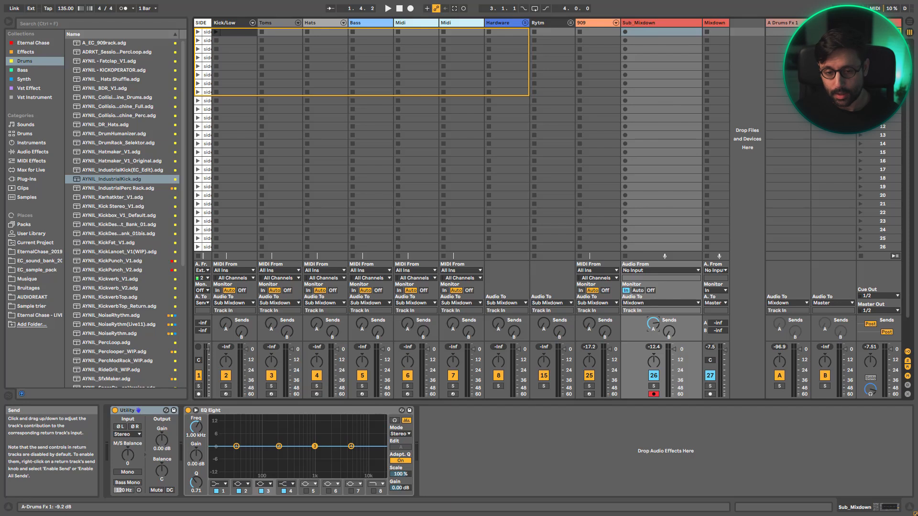
left_click(786, 24)
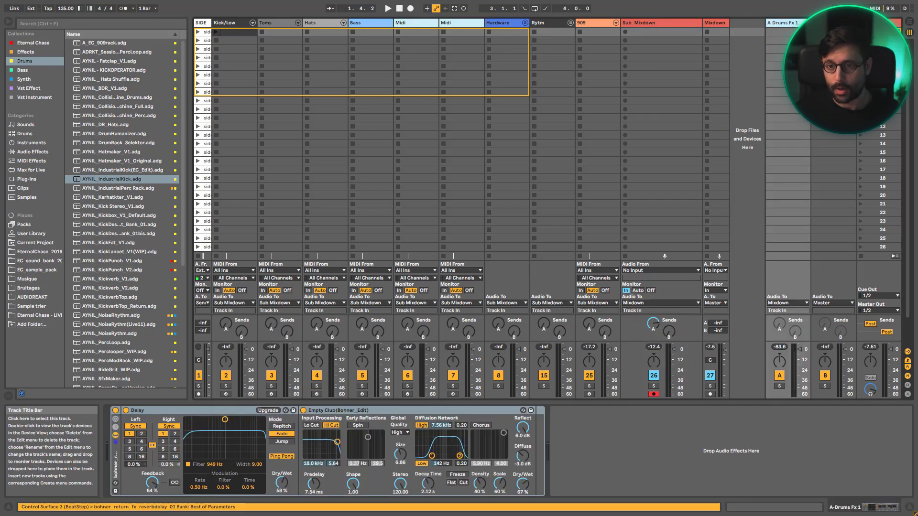
Step: Route the audio output of the MYT Accelerator Reverb return track to Mixdown
left_click(817, 257)
left_click(831, 304)
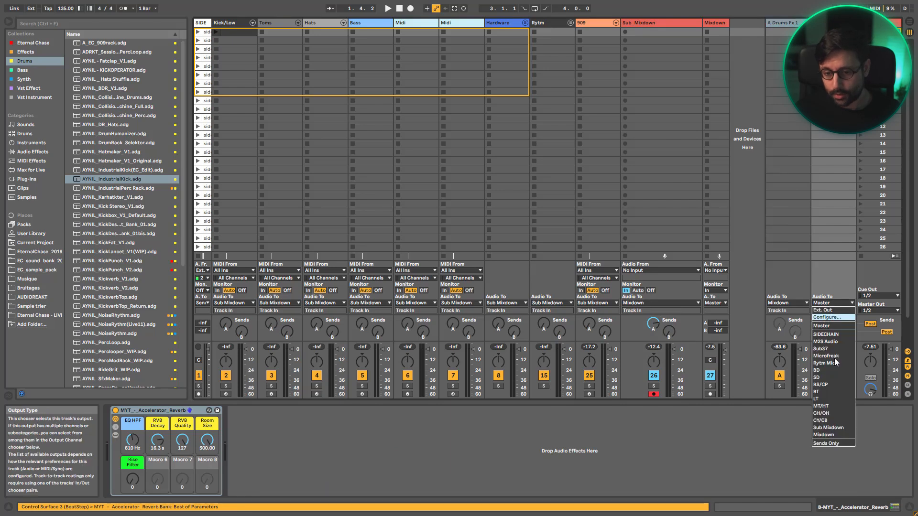
left_click(832, 434)
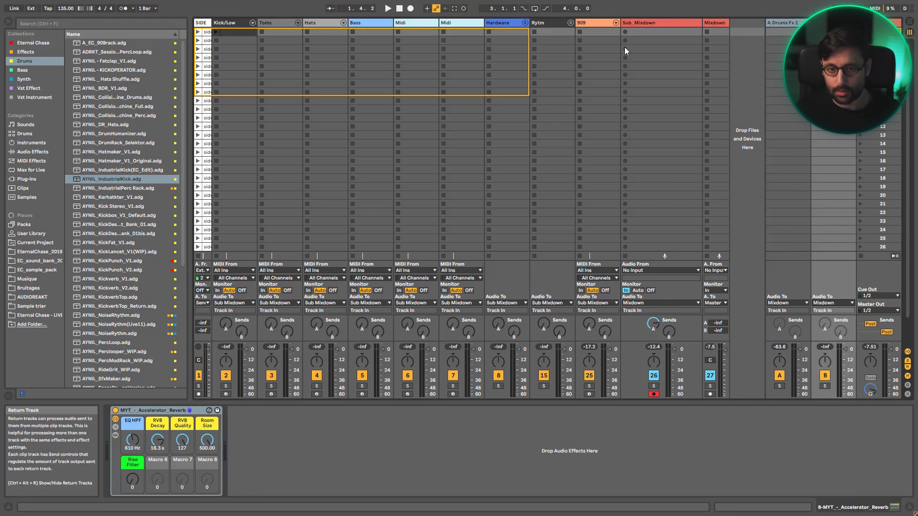
Step: Widen the Mixdown track column so its full routing controls fit
left_click(716, 23)
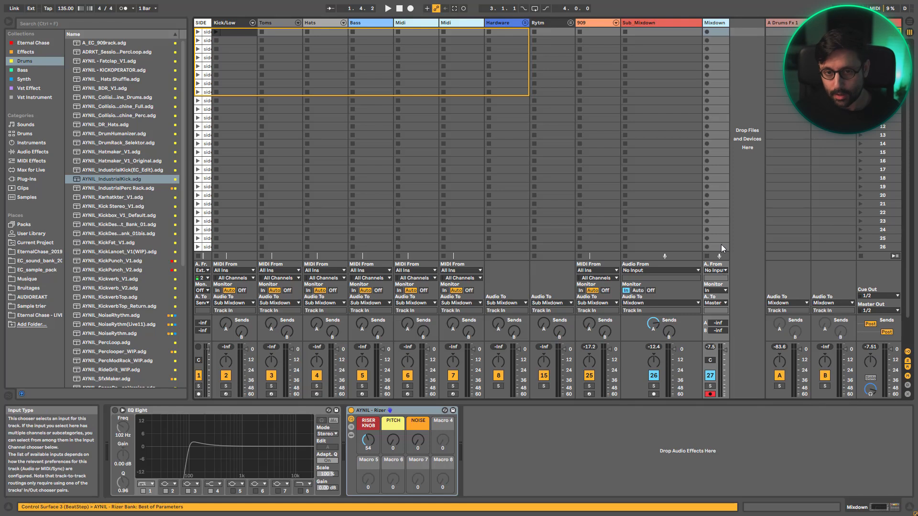
left_click_drag(730, 22, 747, 23)
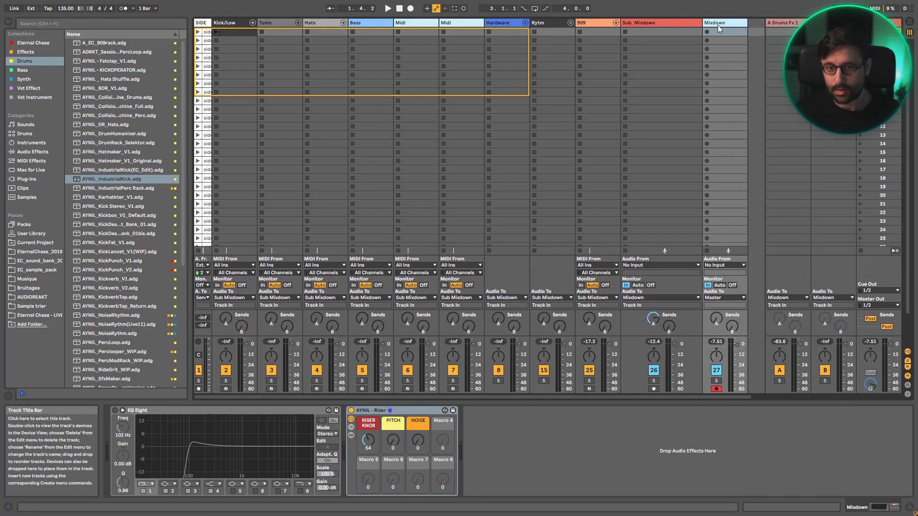
double_click(718, 25)
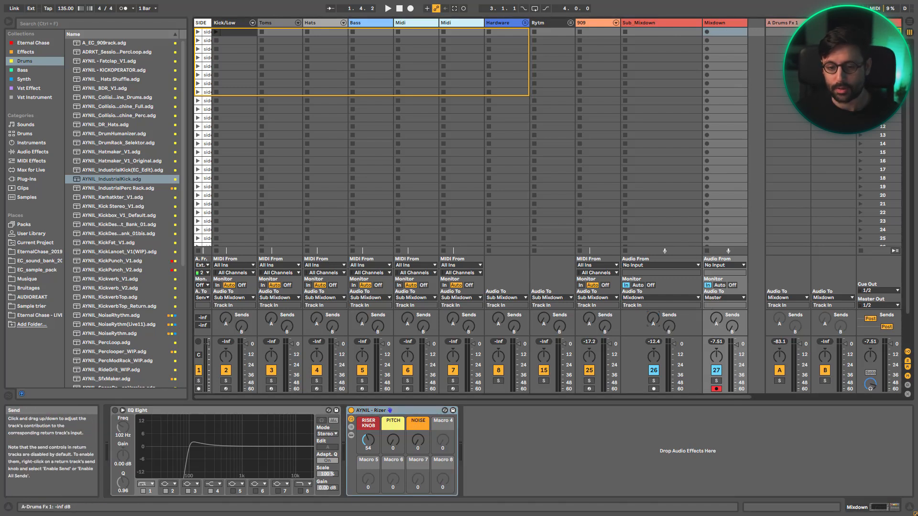
Step: Try raising the Mixdown track's send to the A Drums Fx 1 return
left_click(725, 24)
double_click(724, 23)
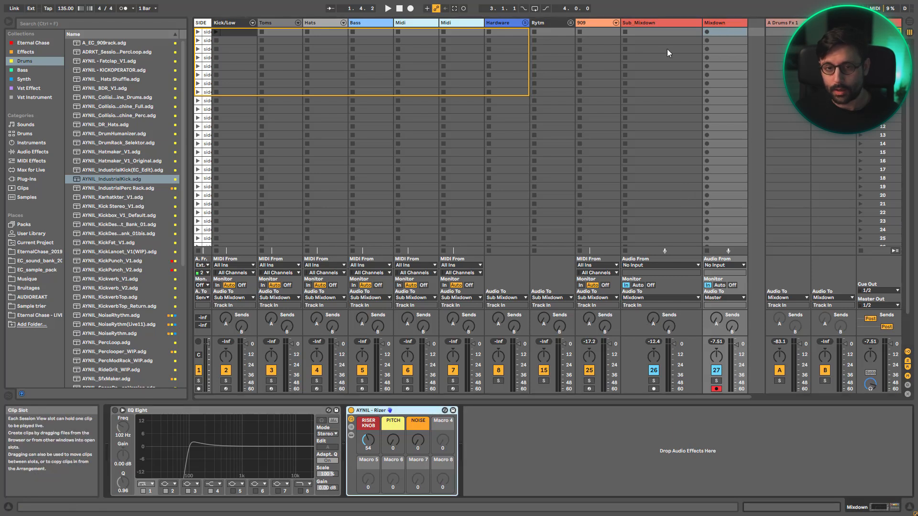
left_click_drag(716, 320, 721, 233)
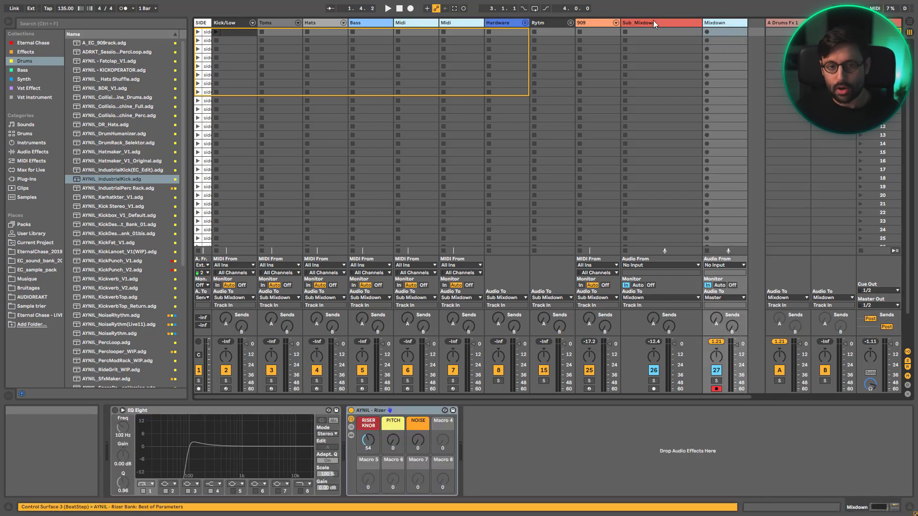
Step: Paste the Mixdown track's EQ Eight and AYNIL - Rizer rack onto the Master track ahead of the Limiter
left_click(387, 411)
left_click(254, 411)
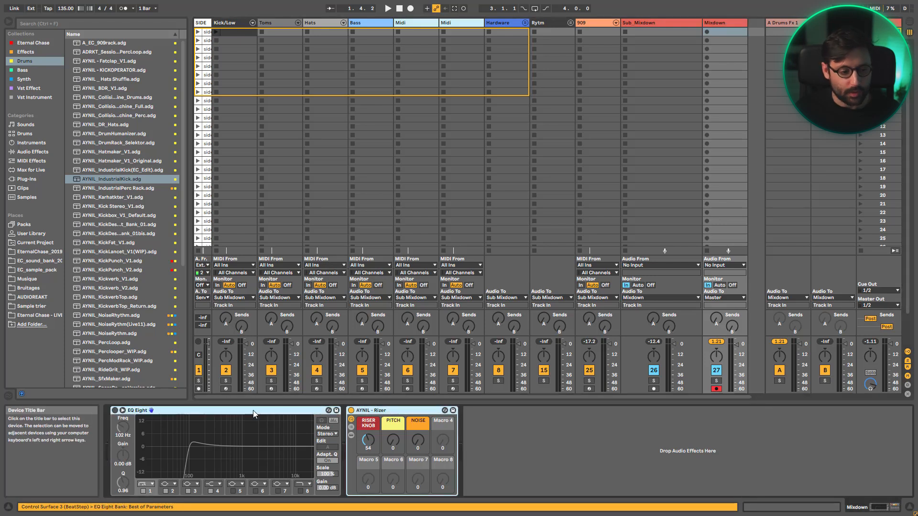
left_click(832, 23)
left_click(879, 23)
left_click(130, 411)
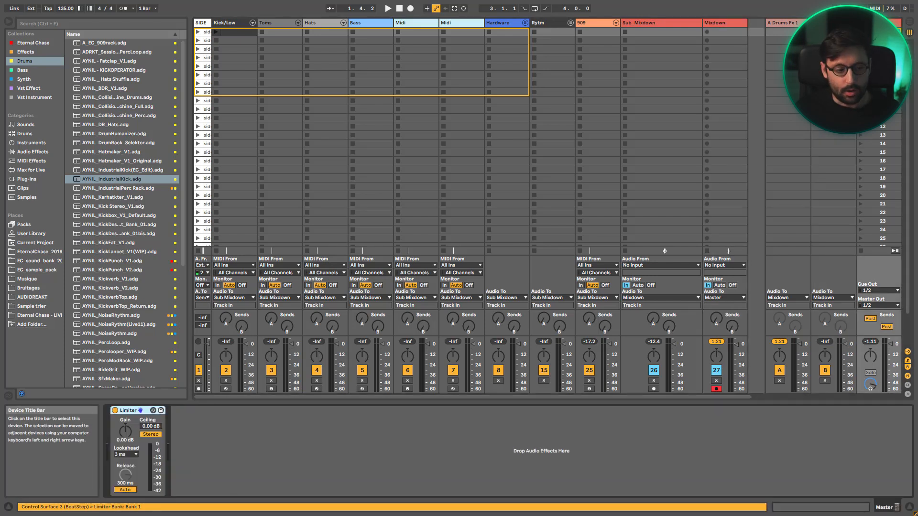
key("ctrl+v")
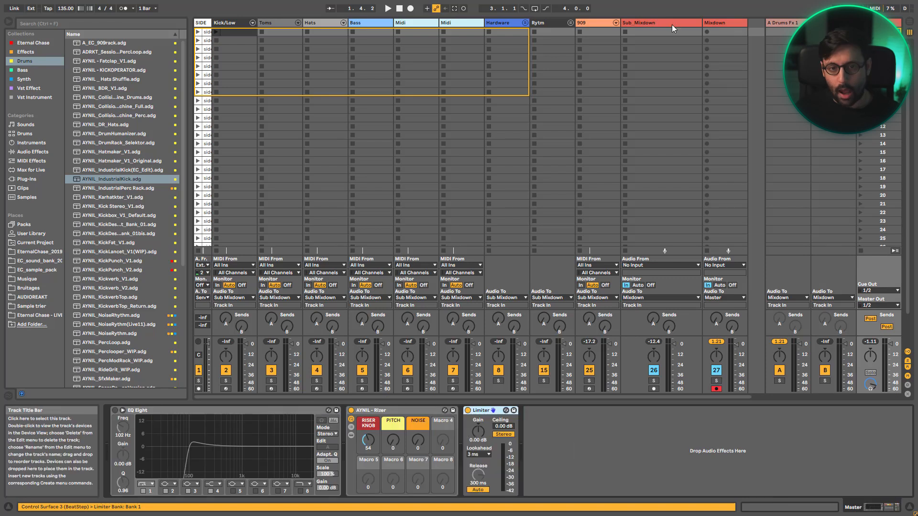
left_click(667, 33)
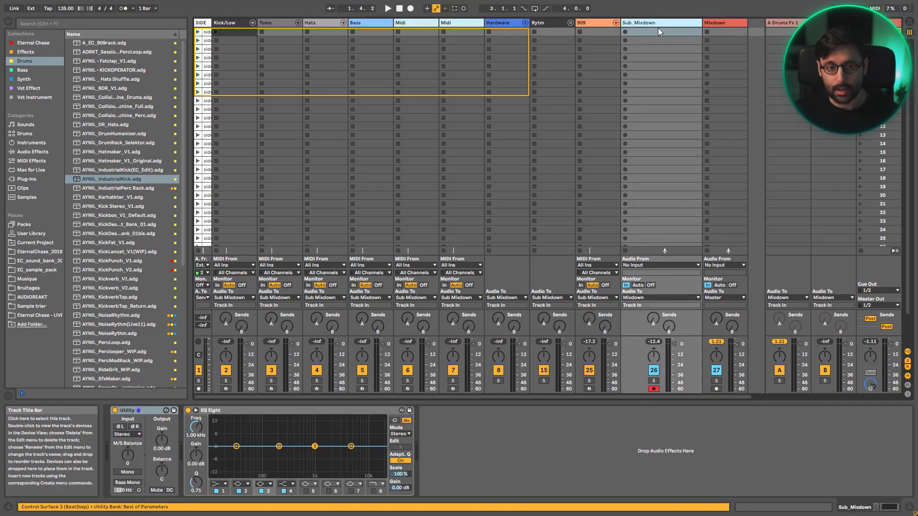
Step: Delete the Sub_Mixdown track and route the audio output of all tracks from Kick/Low to 909 to Mixdown
key("Delete")
left_click(593, 23)
left_click(231, 23, "shift")
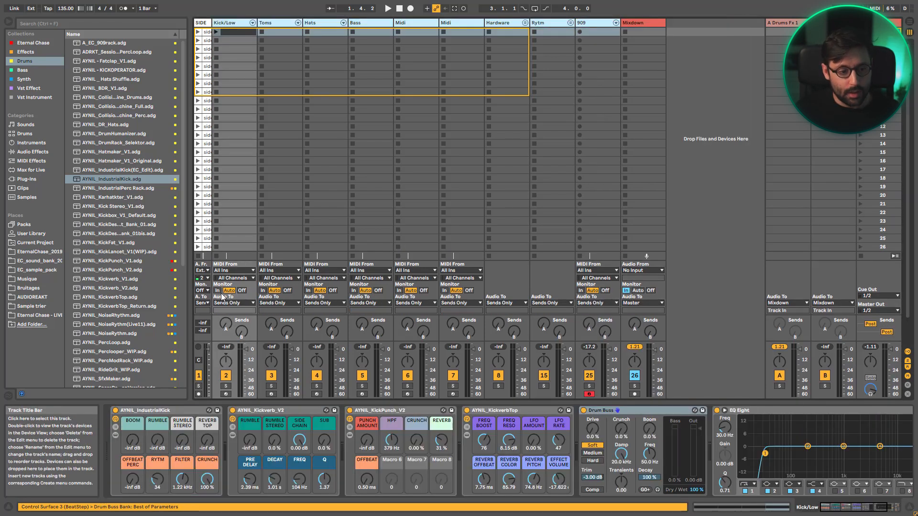
left_click(228, 303)
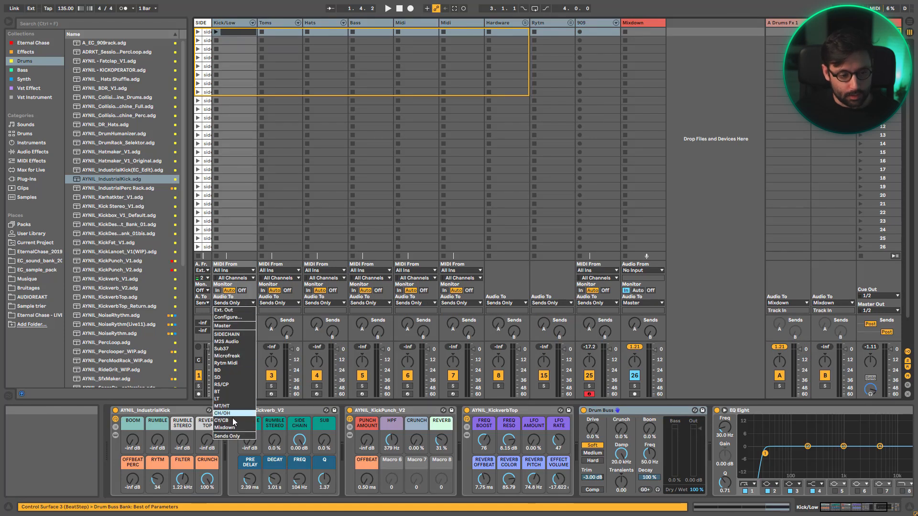
left_click(226, 437)
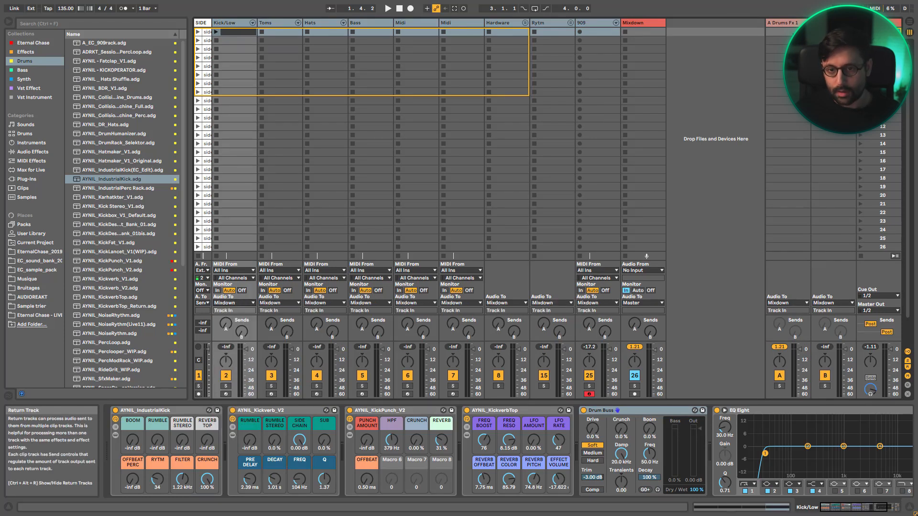
Step: Route the audio output of both return tracks to Master
left_click(796, 25)
left_click(796, 25)
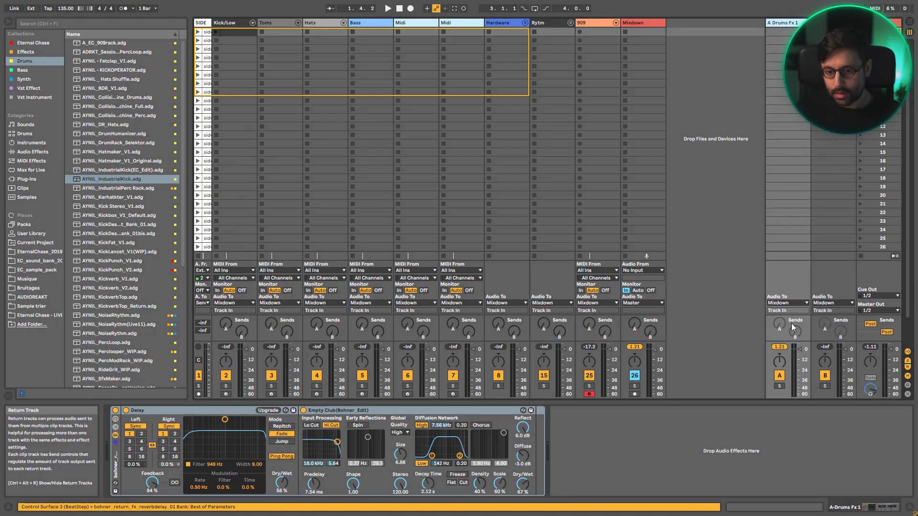
left_click(787, 303)
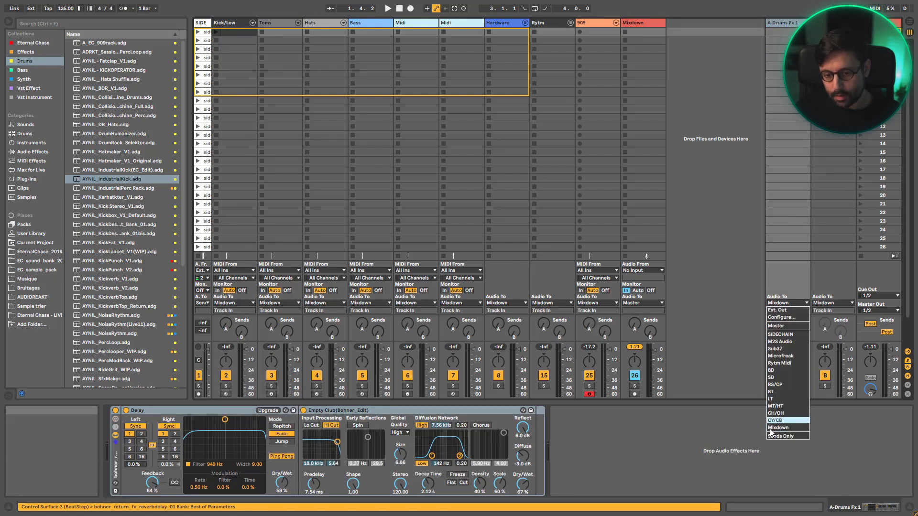
left_click(776, 326)
Step: Raise the Mixdown track's send to A Drums Fx 1 to about -15.2 dB and check the devices on Mixdown and the returns
left_click_drag(633, 325, 633, 315)
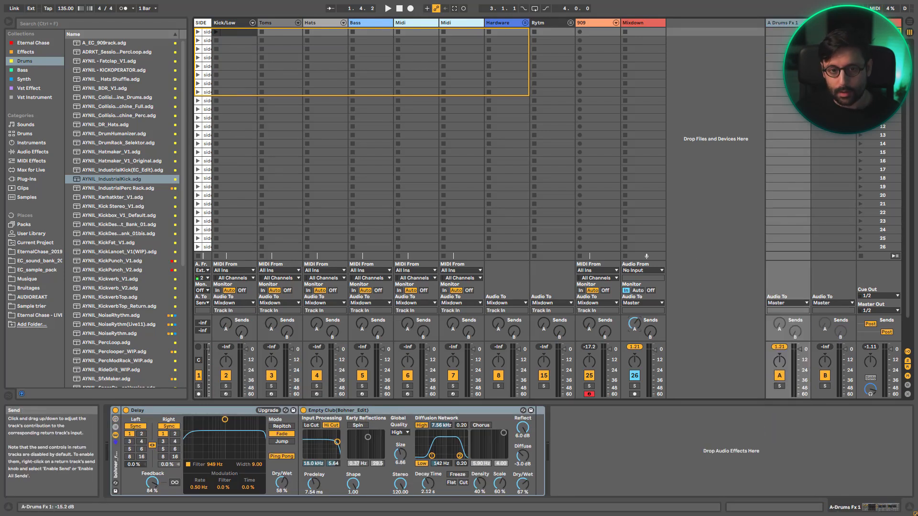
left_click(646, 22)
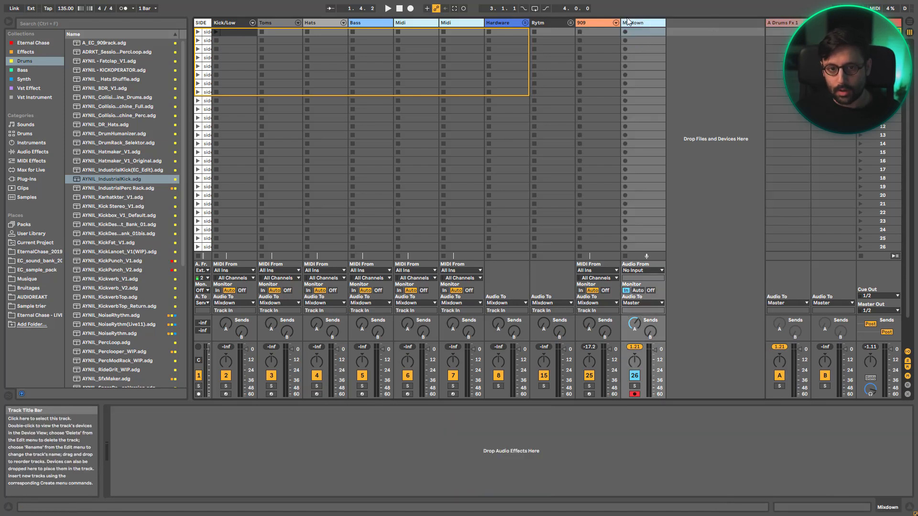
left_click(788, 23)
left_click(829, 23)
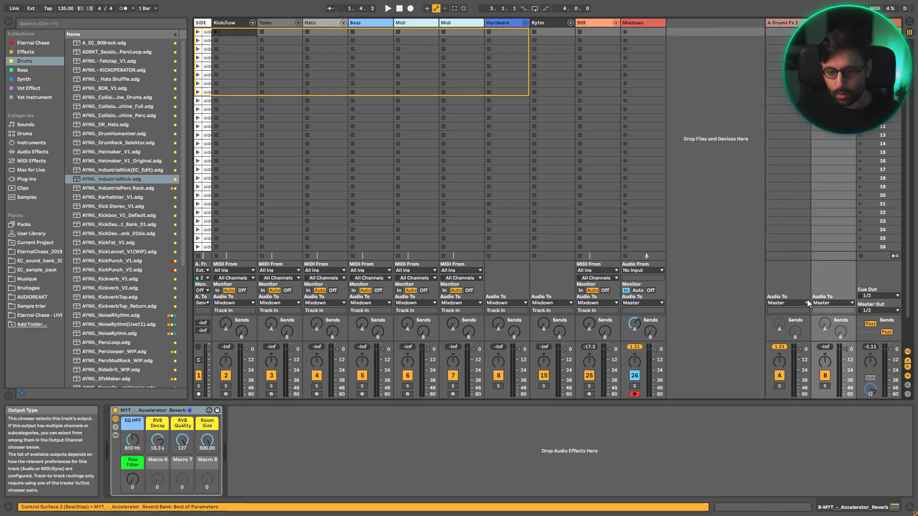
Step: Set the Master track's AYNIL - Rizer Riser Knob macro to 70 and reset the Mixdown track's send to A Drums Fx 1
left_click(880, 23)
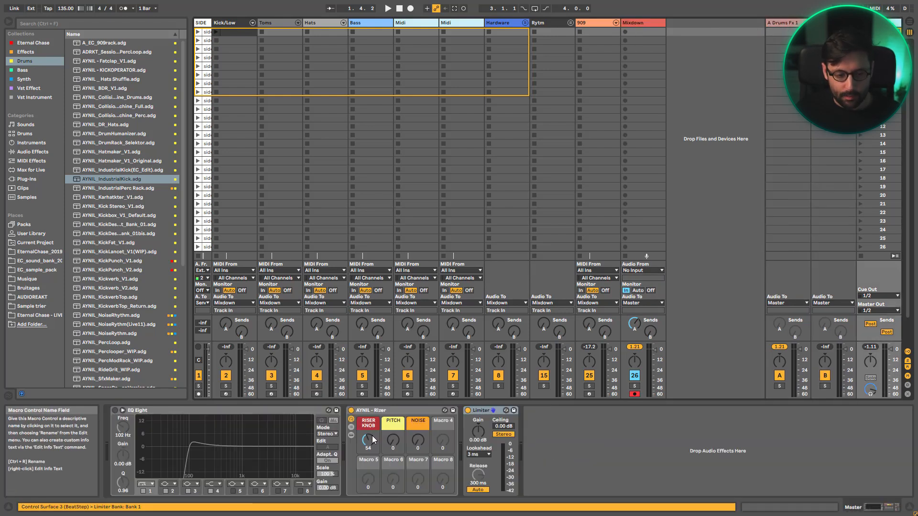
left_click(397, 414)
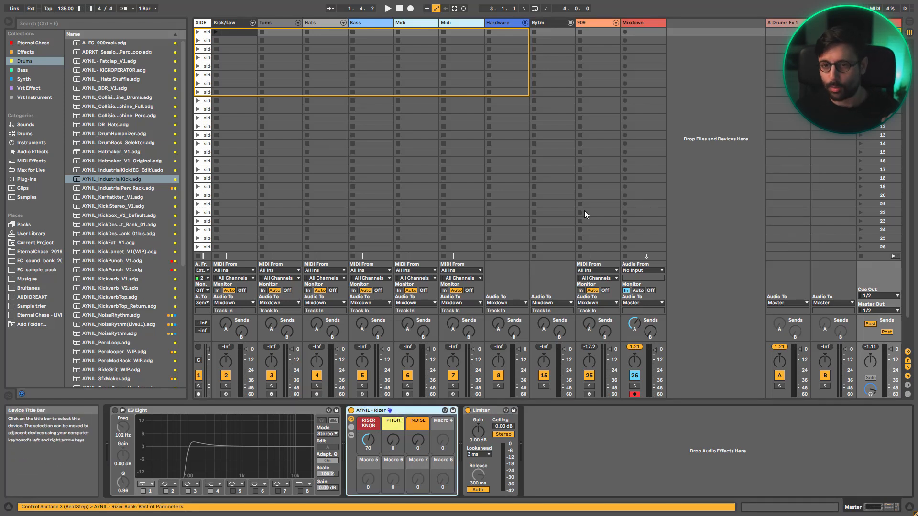
left_click(566, 435)
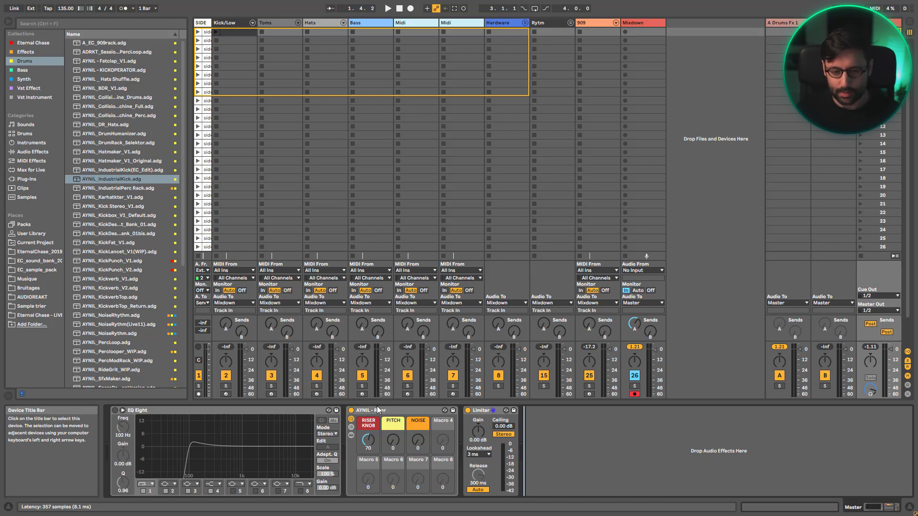
double_click(634, 327)
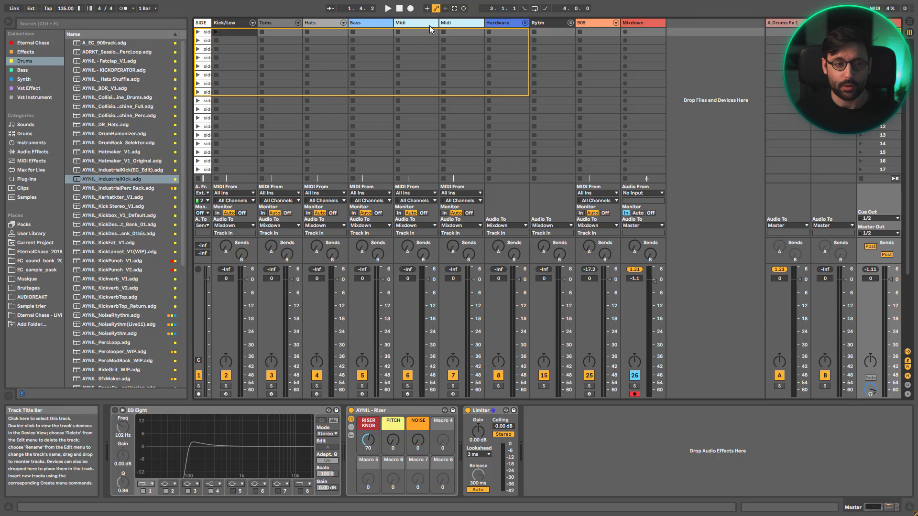
Step: Add a Reverb audio effect after the Limiter on the Master track
left_click(39, 152)
scroll(120, 342, "down", 1)
scroll(93, 328, "up", 1)
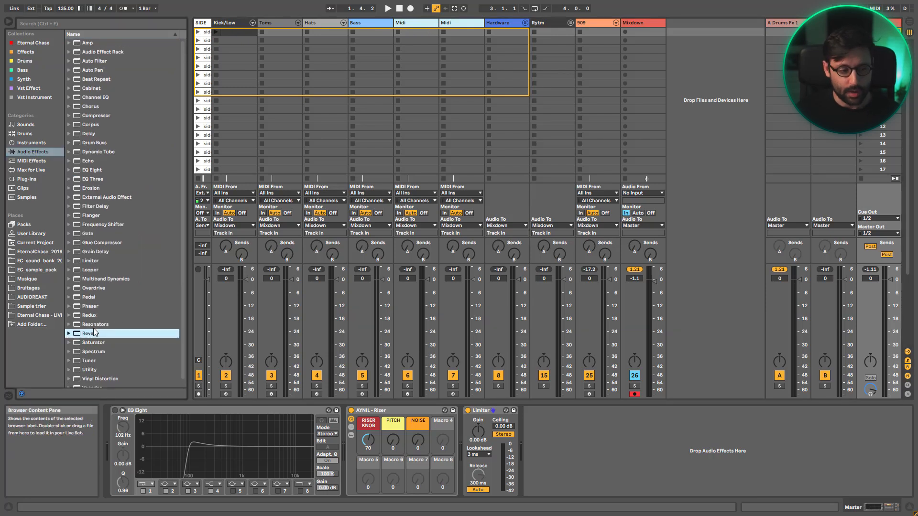
left_click_drag(87, 335, 556, 460)
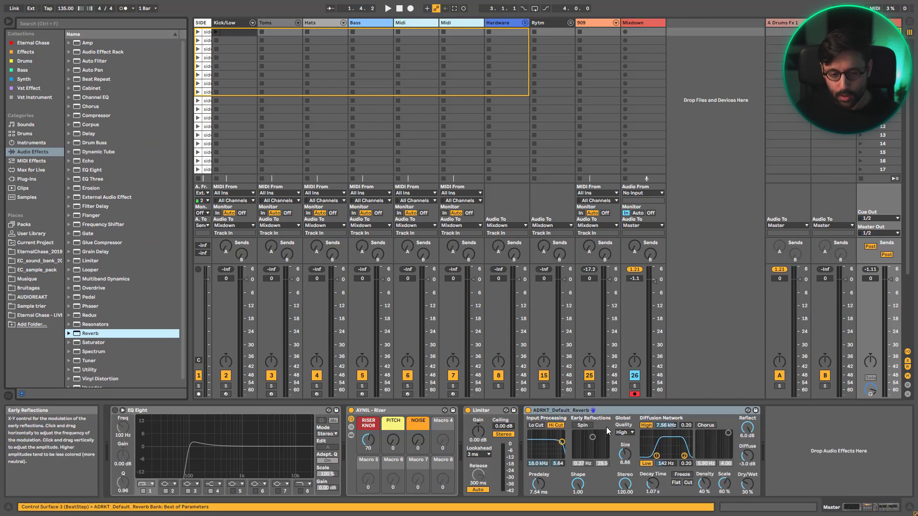
left_click(613, 412)
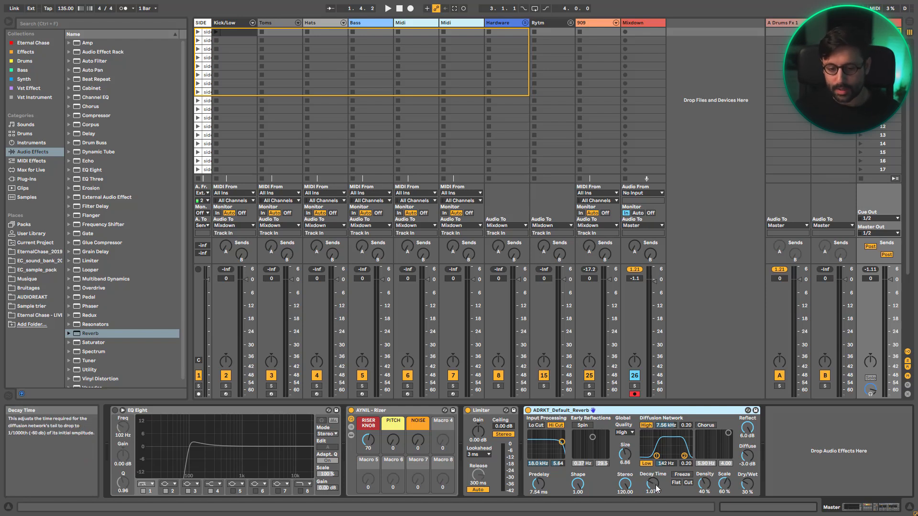
Step: Set the Master reverb's decay time to about 16.9 s and its dry/wet mix to about 63 %
left_click_drag(656, 485, 656, 497)
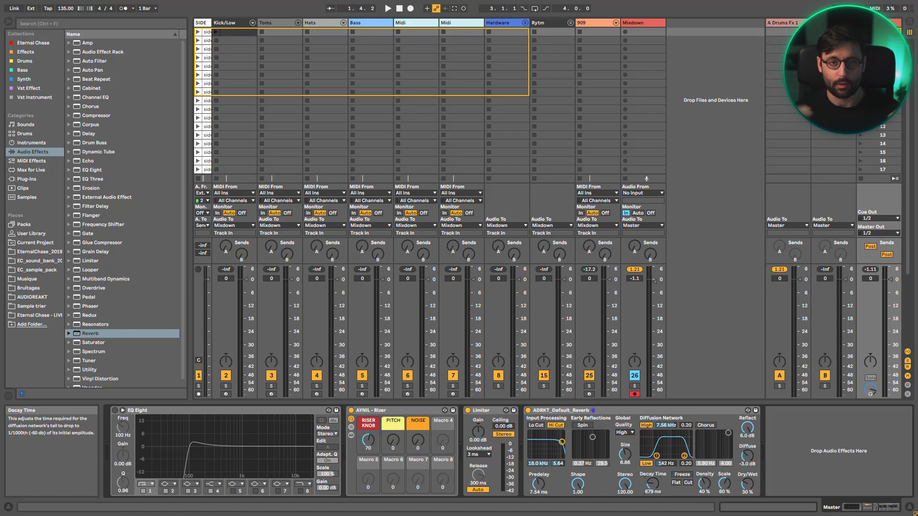
left_click_drag(656, 487, 656, 468)
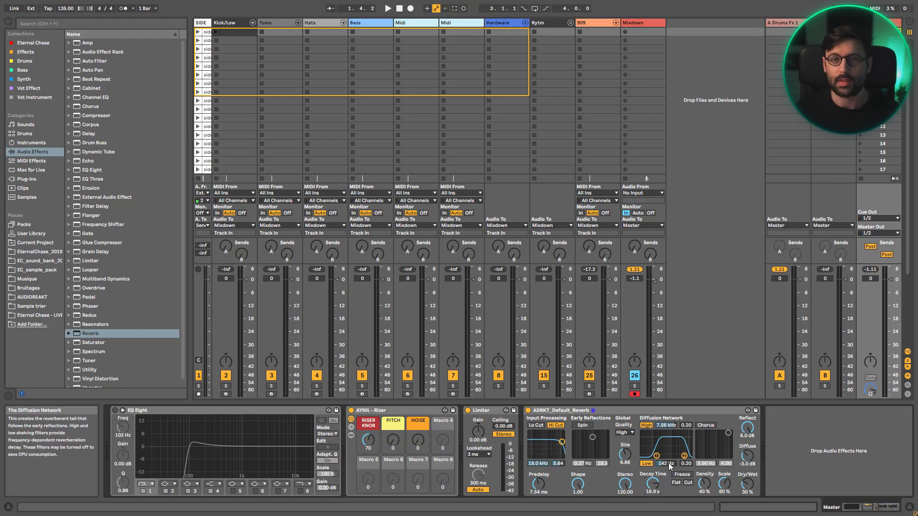
left_click_drag(752, 489, 751, 471)
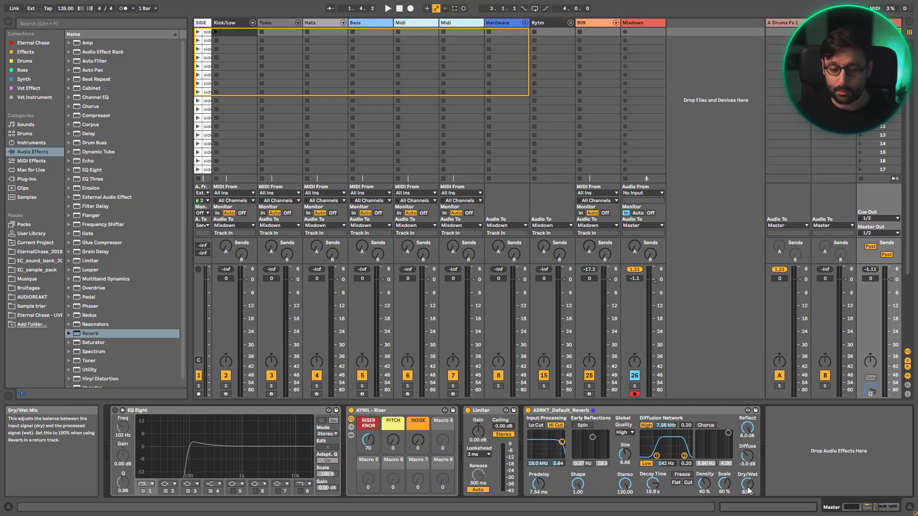
Step: Swap the Master reverb for the 0_ADRKT_Reverb_BigSky.adv preset and set its decay time to about 12.9 s
left_click(681, 412)
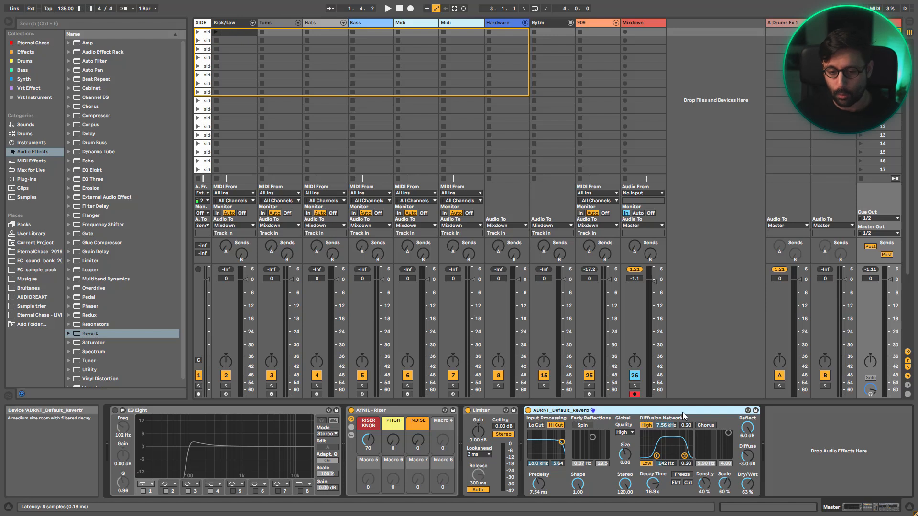
key("q")
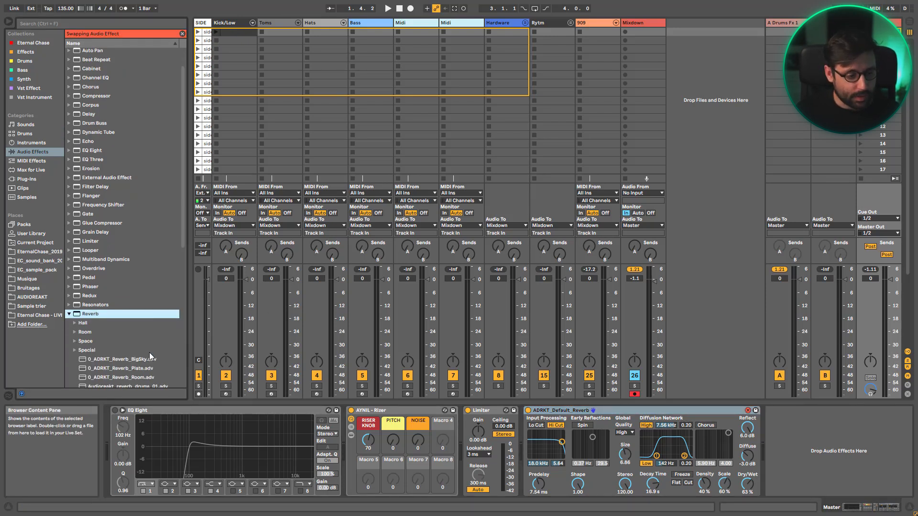
left_click(146, 378)
left_click(145, 369)
left_click(144, 361)
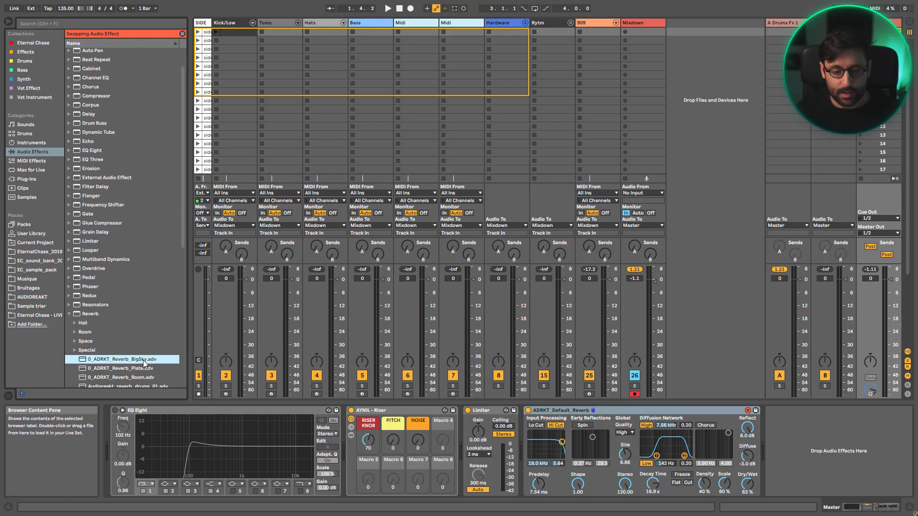
double_click(144, 364)
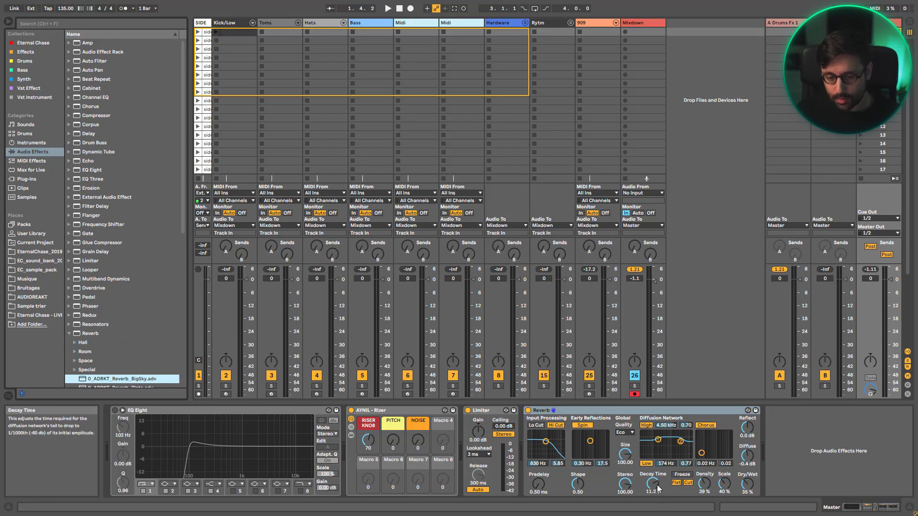
left_click_drag(658, 488, 658, 479)
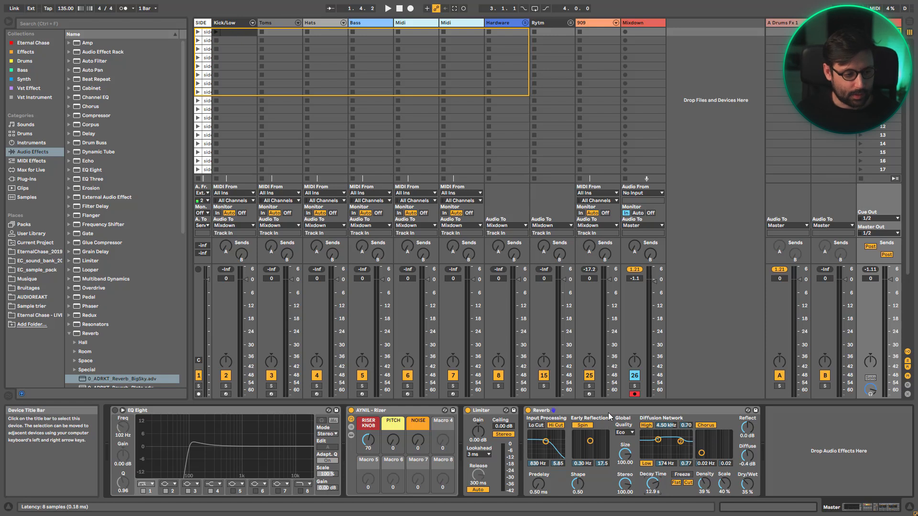
Step: Insert a Delay between the Limiter and the Reverb on the Master track and deactivate the Reverb
left_click_drag(89, 134, 564, 414)
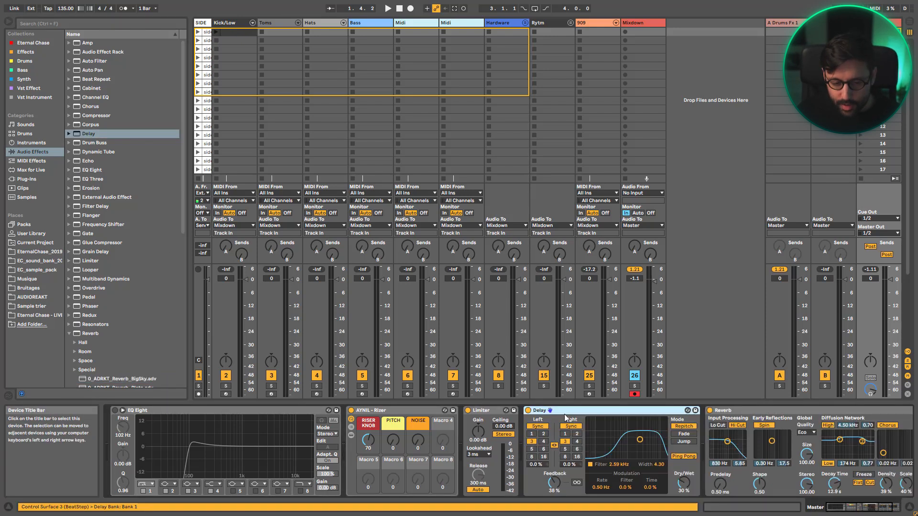
left_click(709, 411)
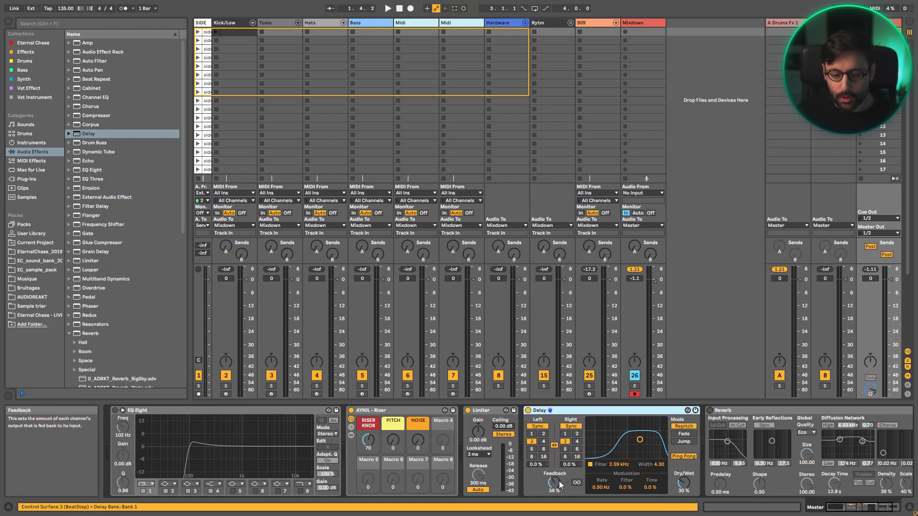
Step: Adjust the Delay to 37 % feedback, 29 % dry/wet, an unlinked right beat division of 5, and a filter at 866 Hz with width 3.41
left_click_drag(554, 483, 555, 484)
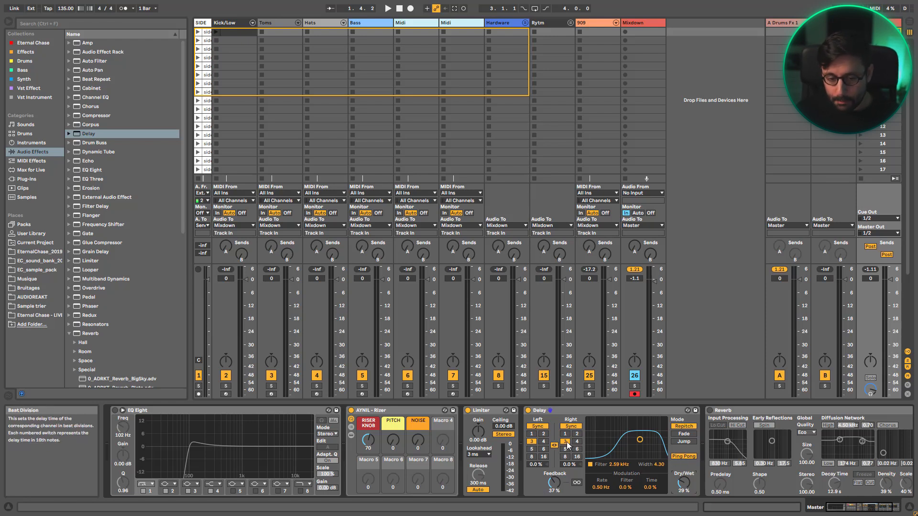
left_click(578, 412)
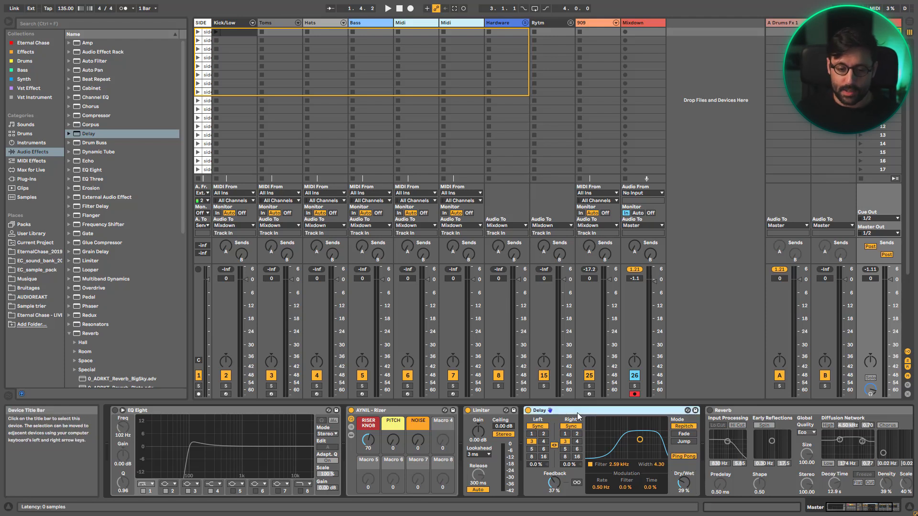
left_click(553, 444)
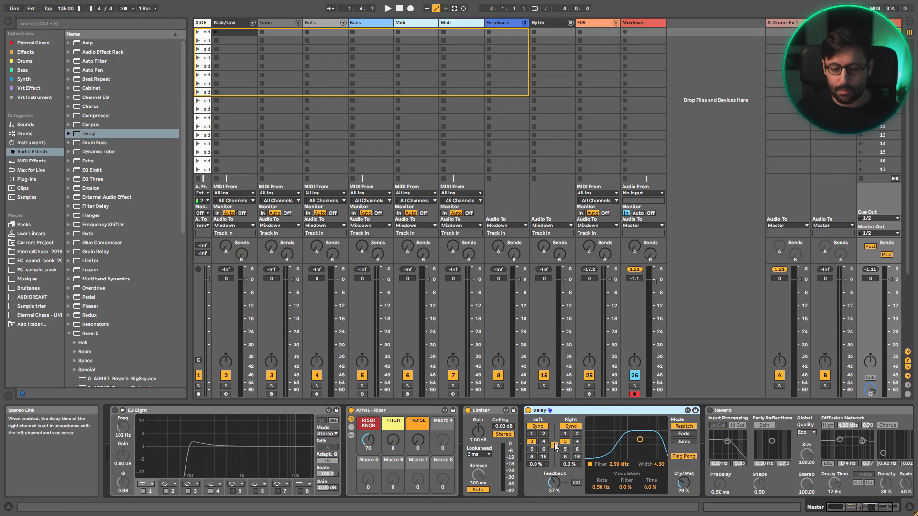
left_click(565, 449)
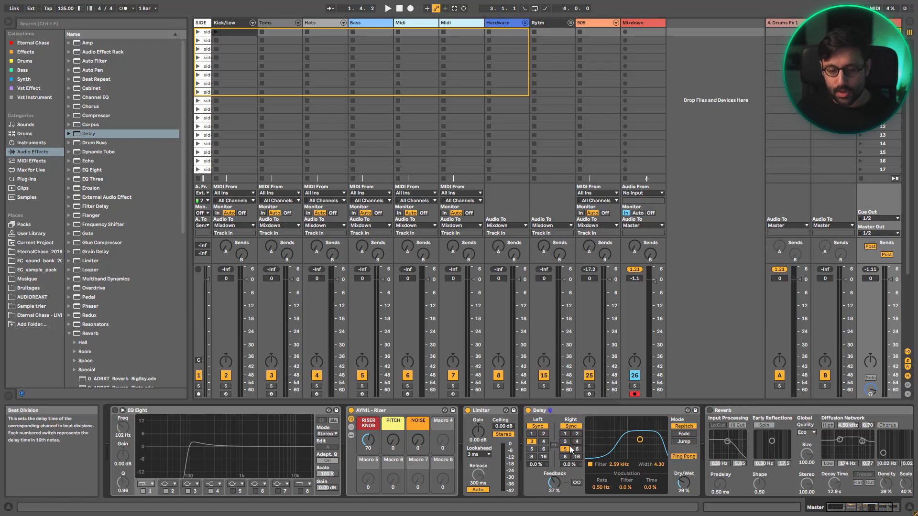
mouse_move(632, 443)
left_mouse_down()
mouse_move(598, 445)
mouse_move(620, 446)
left_mouse_up()
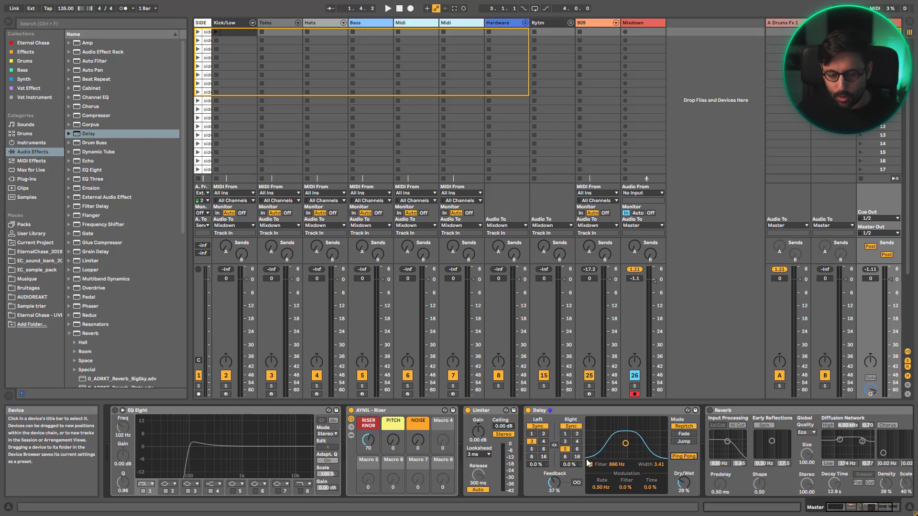
Step: Swap the Delay for the Stereo Width.adv preset and set its right delay time to 10.5 ms, then collapse the Delay presets
left_click(687, 412)
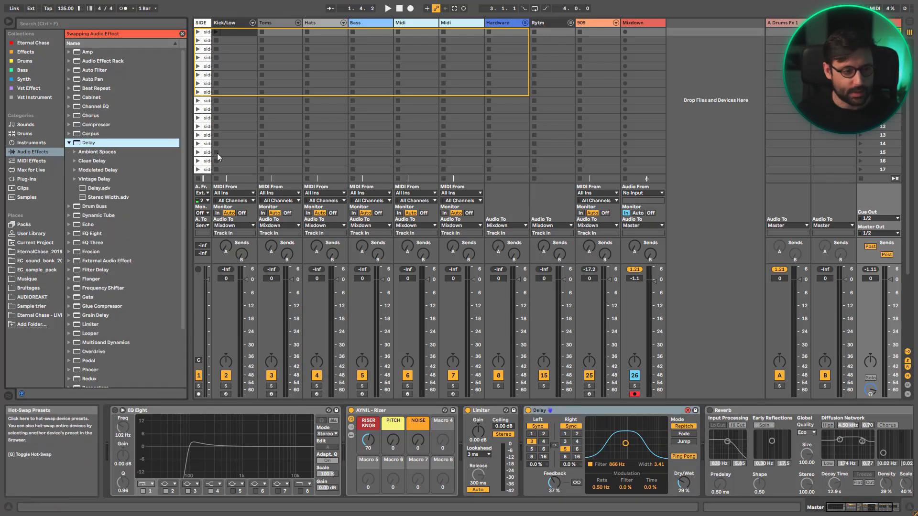
double_click(106, 198)
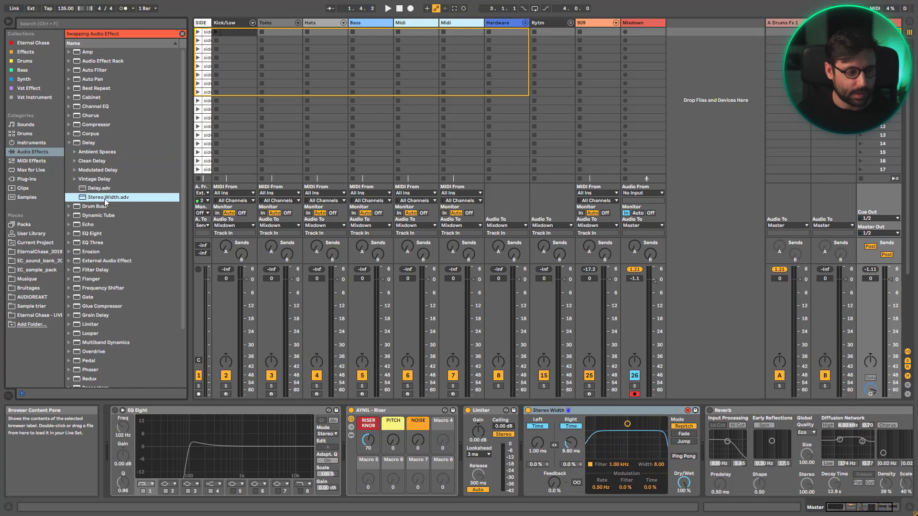
left_click(687, 412)
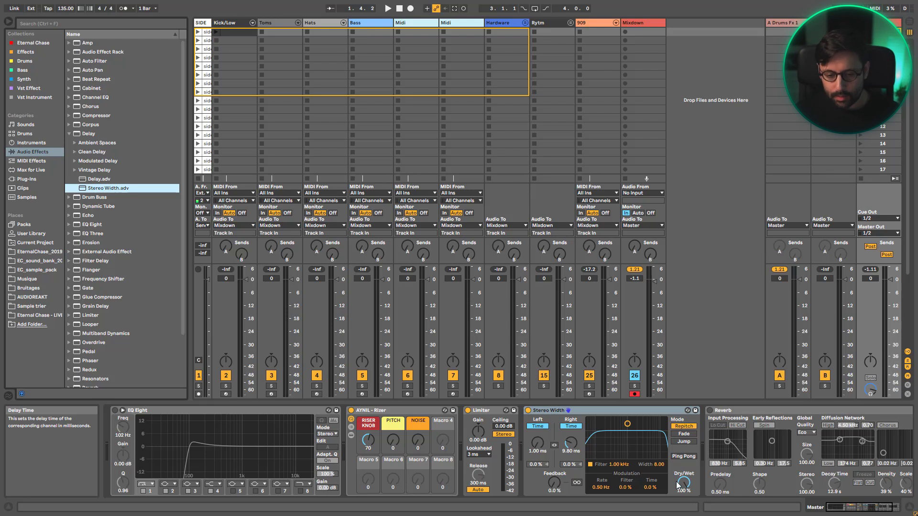
left_click(564, 446)
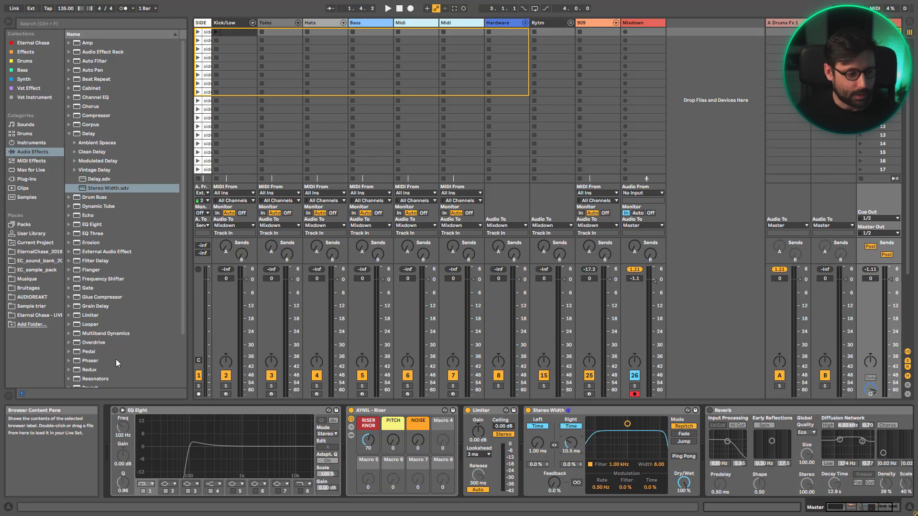
left_click(71, 134)
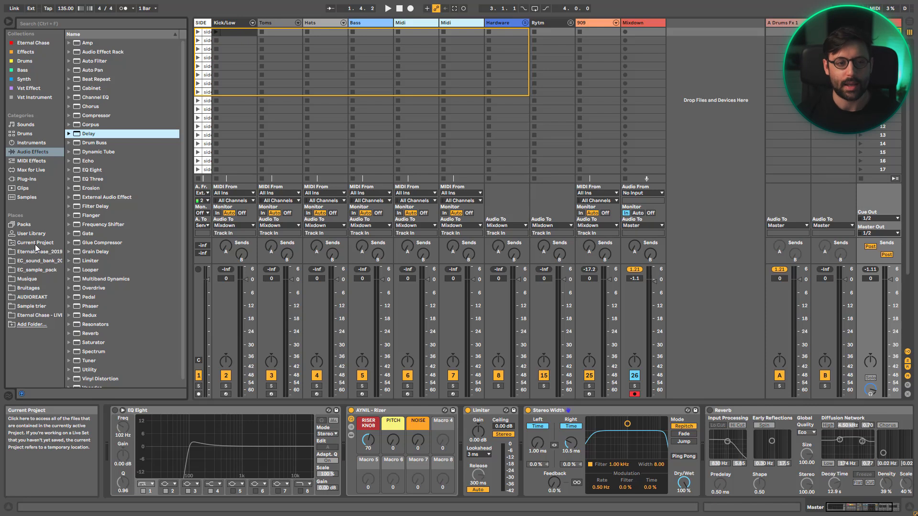
Step: Create an empty clip in the first slot of the second Midi track and append a Dynamic Tube to its device chain
double_click(472, 34)
left_click(461, 23)
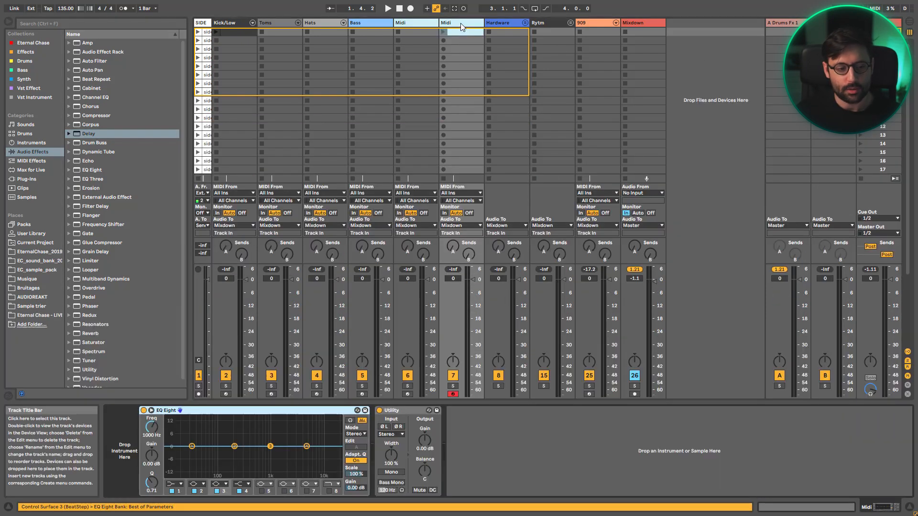
left_click(87, 152)
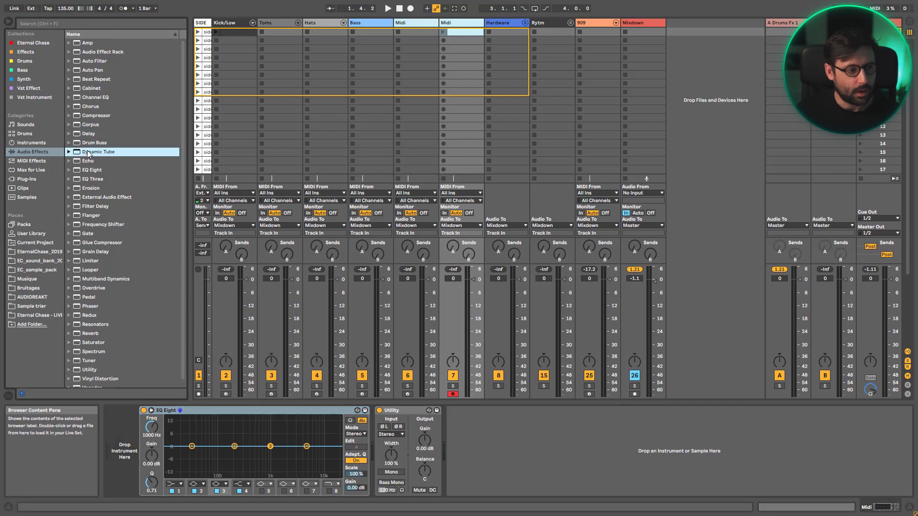
Step: Load the Operator instrument at the start of the second Midi track's device chain, ahead of the EQ Eight
left_click(38, 161)
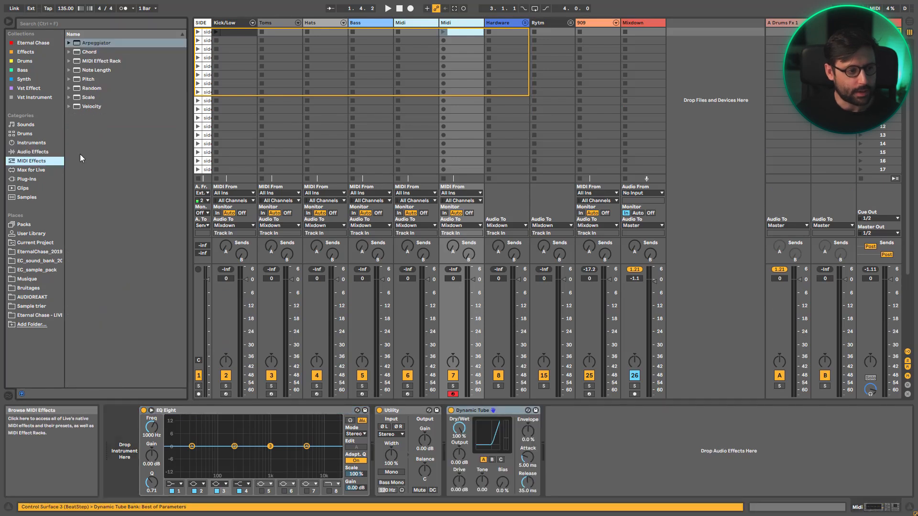
left_click(31, 169)
left_click(32, 142)
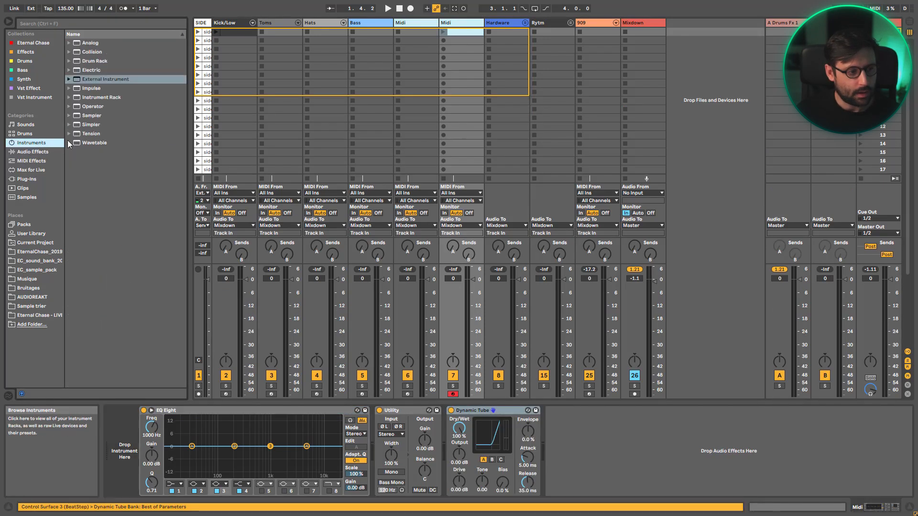
left_click(94, 126)
left_click_drag(92, 106, 124, 449)
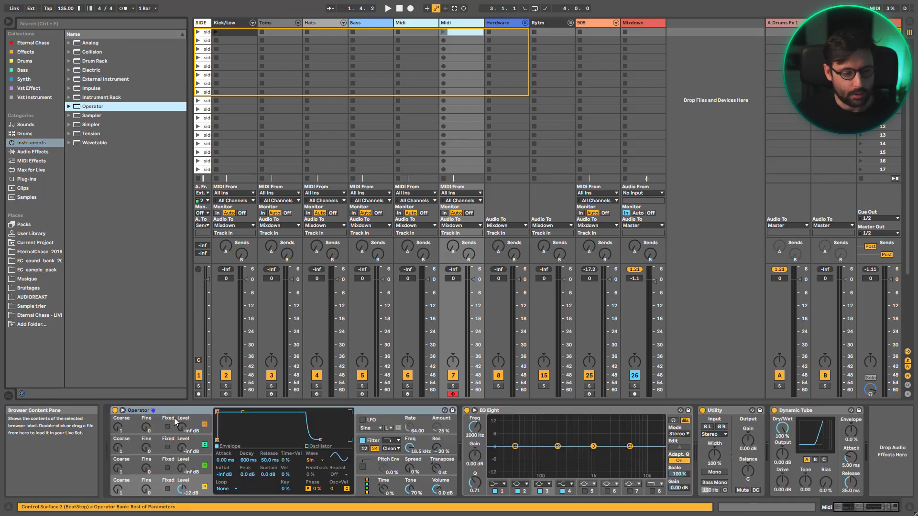
Step: Save the second Midi track's clip as "temp[alte synth" in the user library's Hats folder and load it as a new track after Mixdown
left_click_drag(474, 33, 117, 149)
type("temp[alte synth")
key("Return")
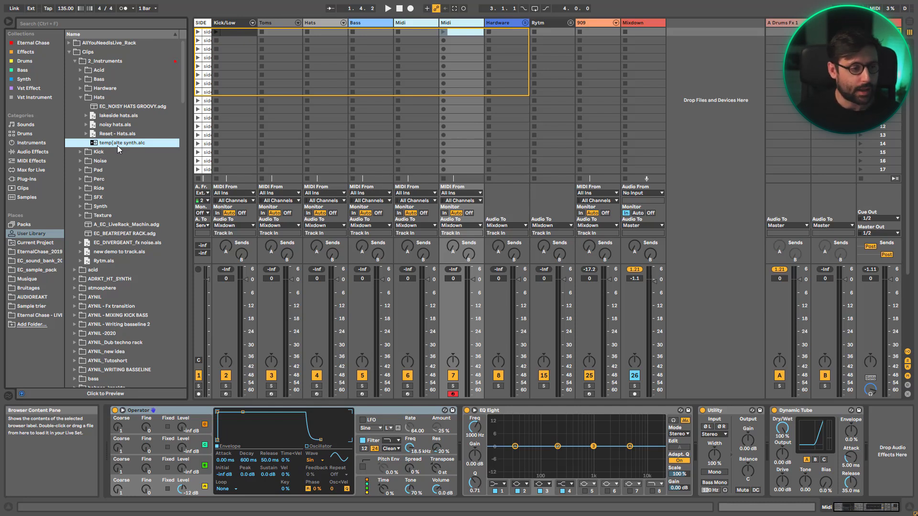
left_click_drag(117, 145, 670, 38)
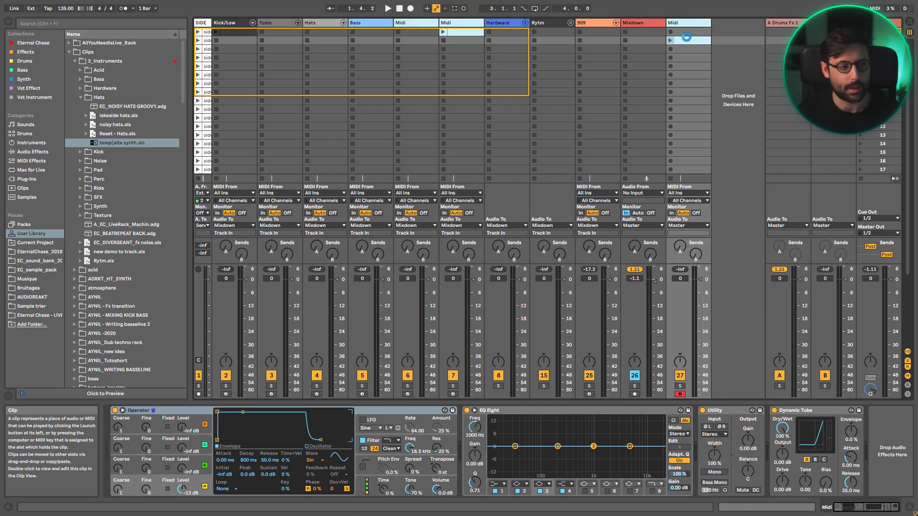
Step: Look through the user library's Clips folders, including the contents of EC_2021, and collapse them
left_click(81, 98)
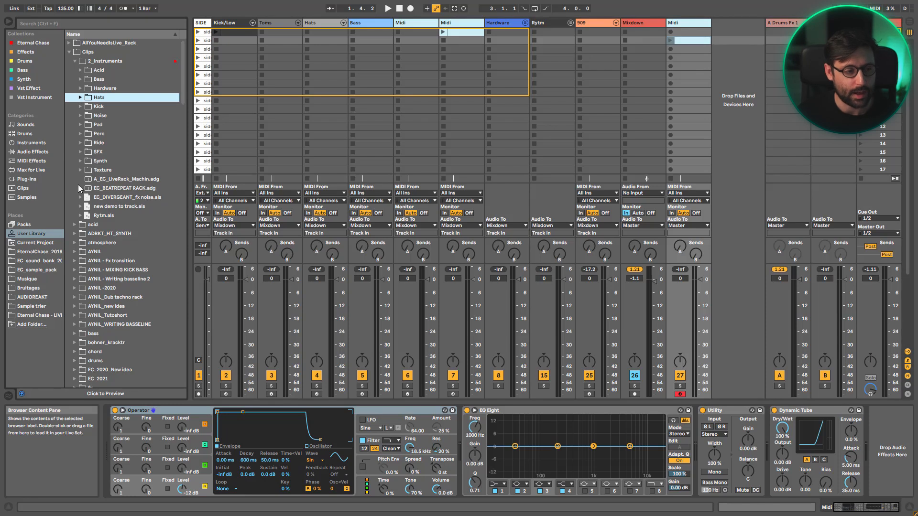
scroll(87, 205, "down", 3)
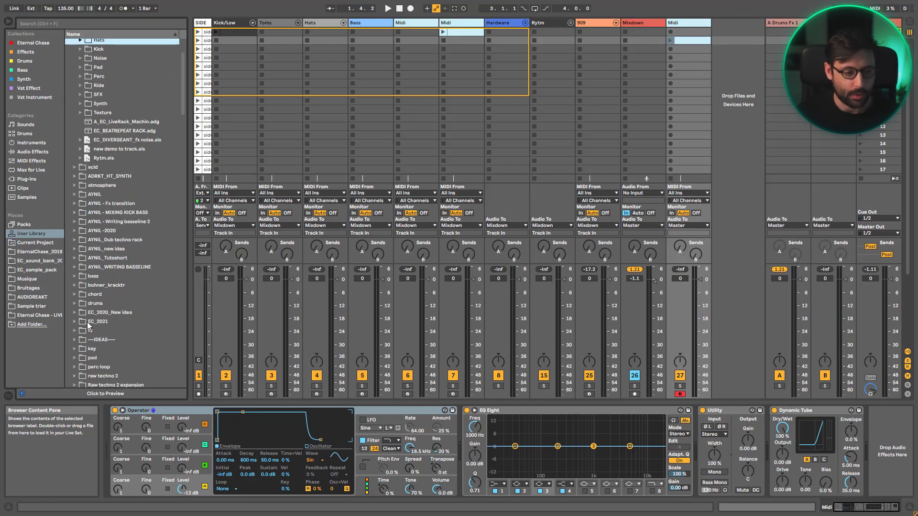
left_click(75, 322)
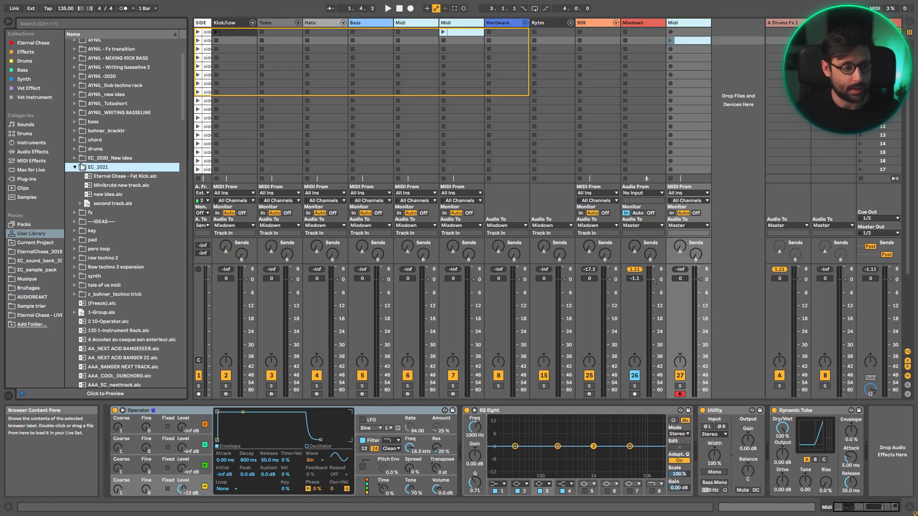
scroll(130, 188, "up", 3)
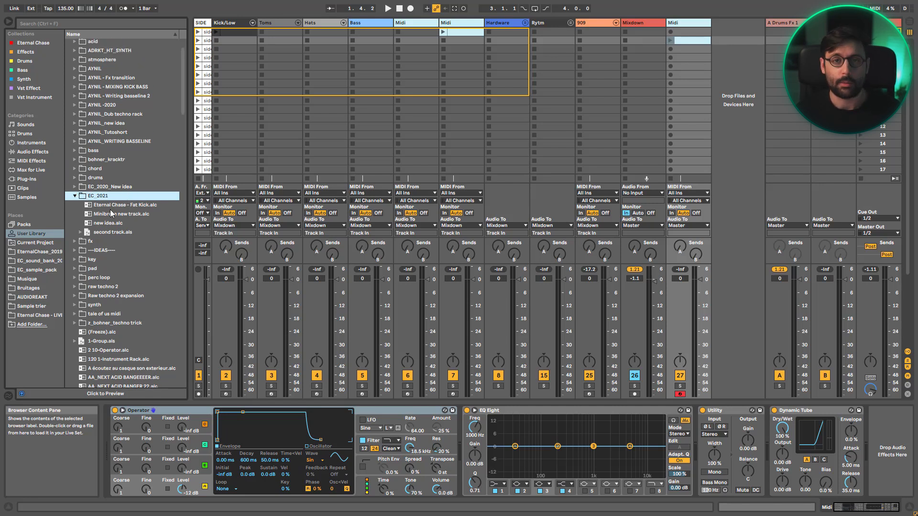
scroll(77, 216, "up", 3)
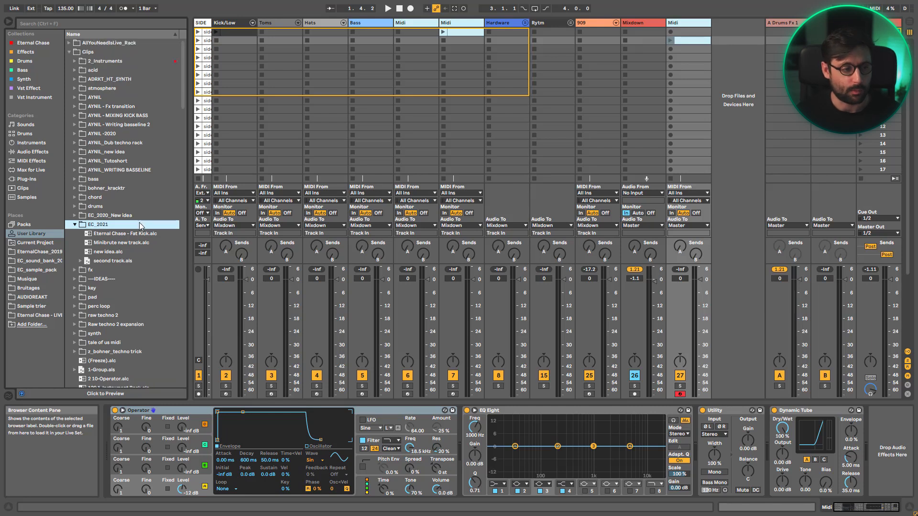
left_click(69, 52)
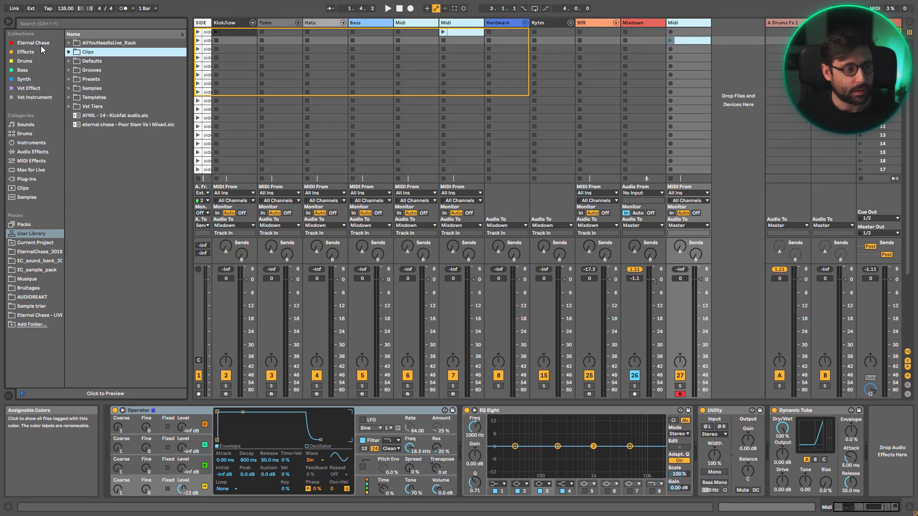
Step: Examine the Eternal Chase collection with its 2_Instruments folder, and the racks tagged in the Drums, Bass and Synth collections
left_click(41, 45)
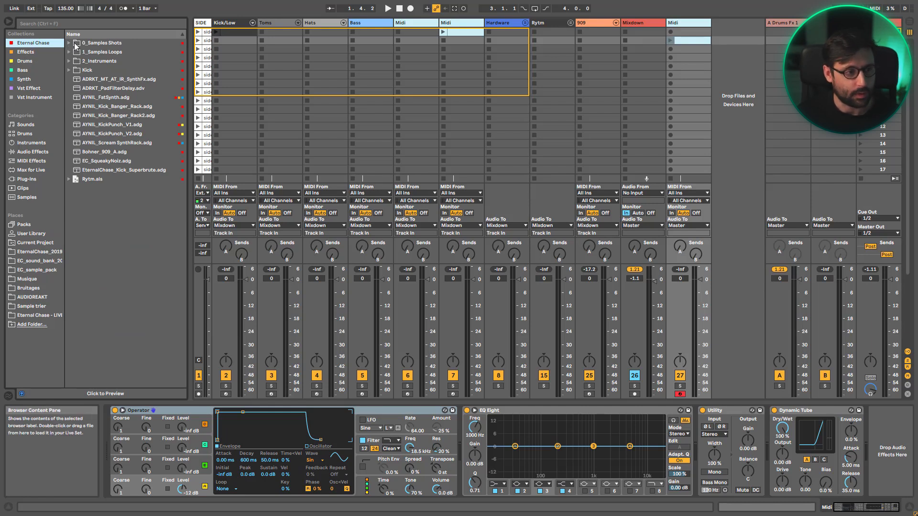
left_click(69, 61)
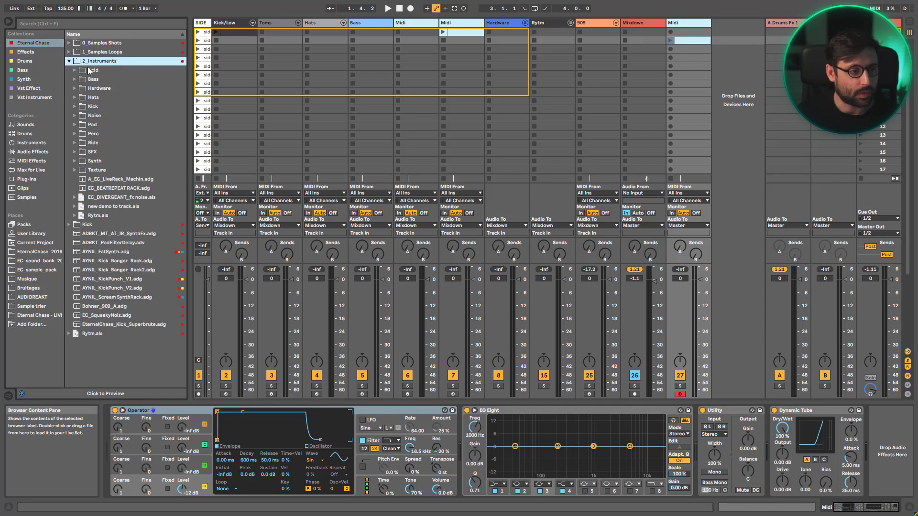
left_click(74, 116)
left_click(74, 116)
left_click(70, 62)
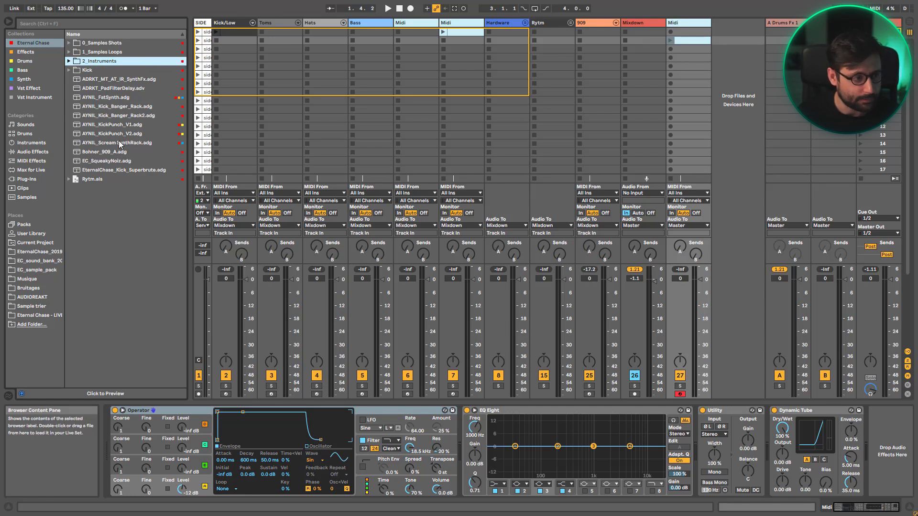
left_click(30, 62)
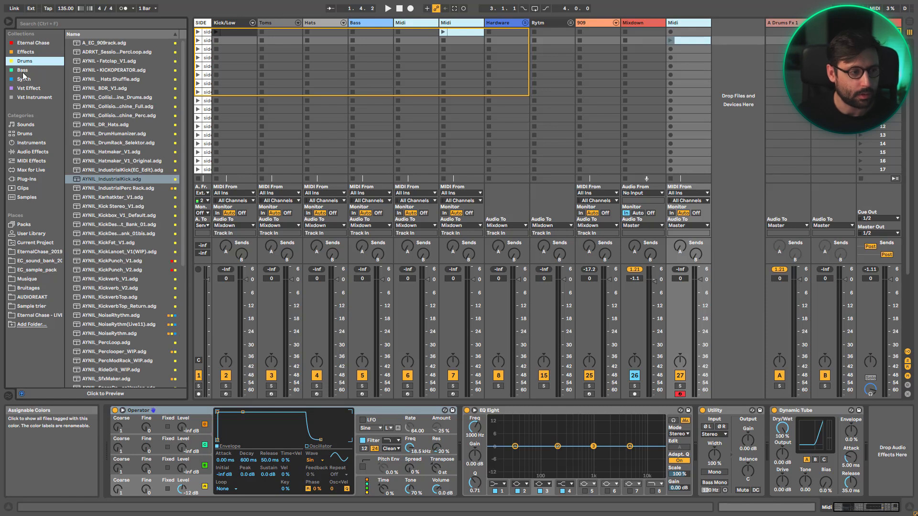
left_click(28, 72)
left_click(27, 80)
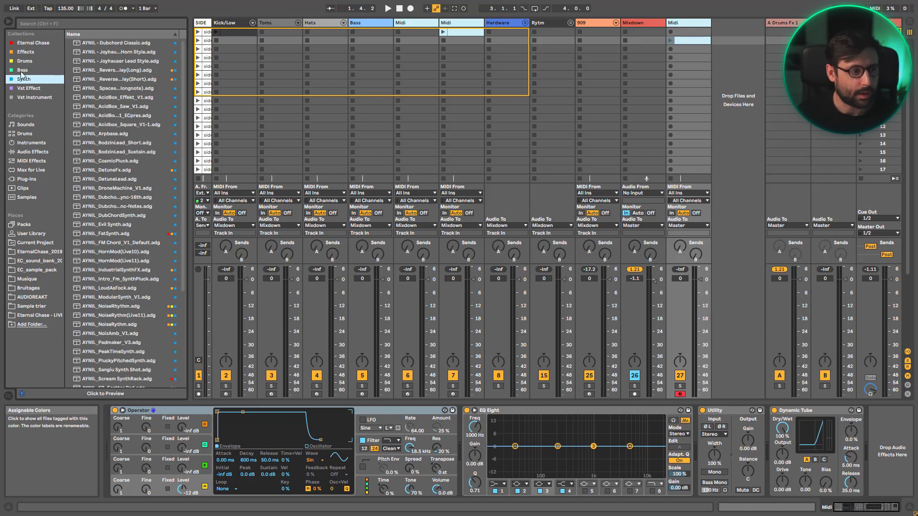
left_click(25, 71)
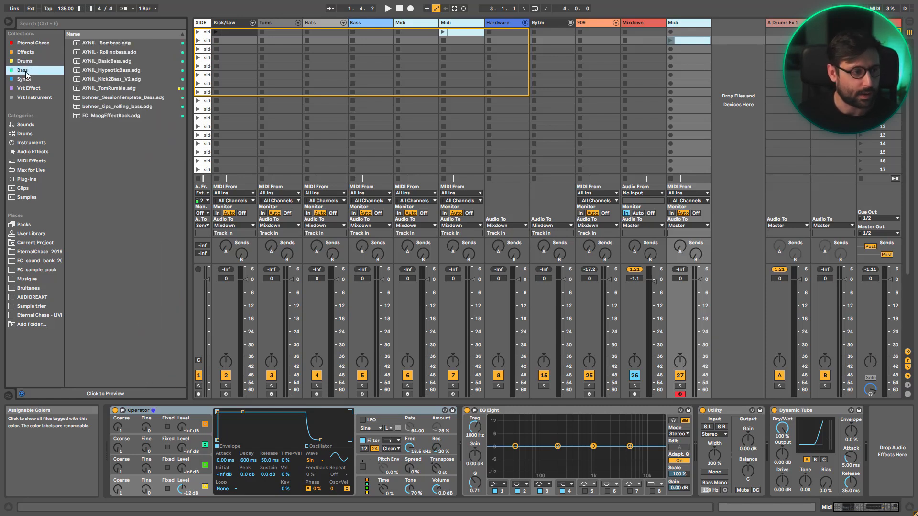
Step: Review the device chains of the Toms, Kick/Low, Midi, Hardware and Rytm tracks in the 127 BPM template
left_click(463, 22)
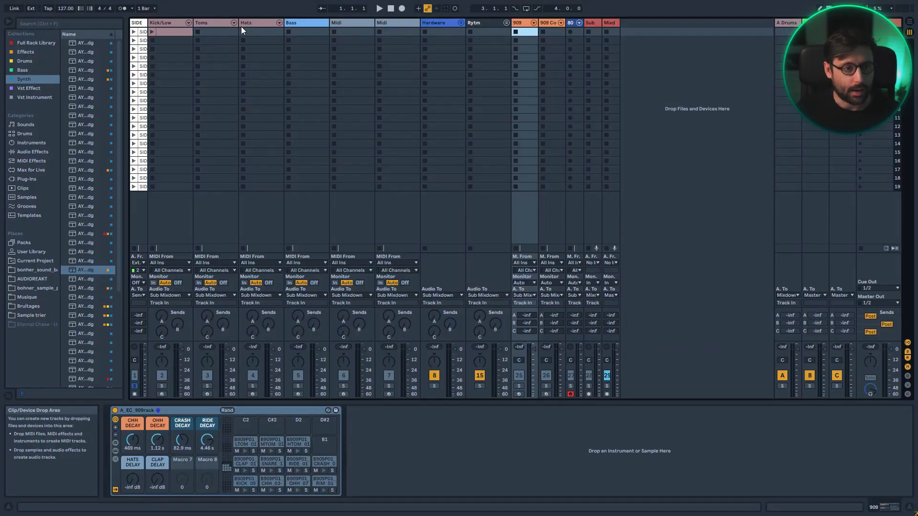
left_click(215, 24)
left_click(172, 23)
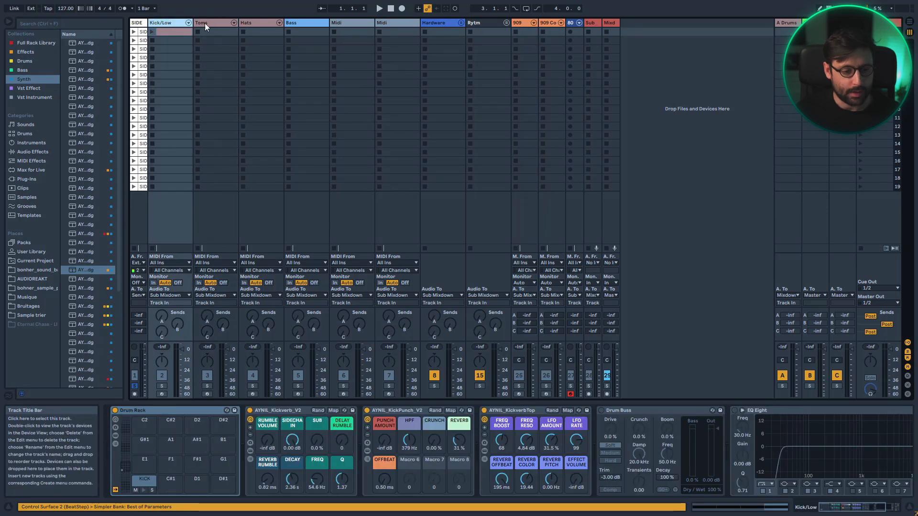
left_click(334, 24)
left_click(388, 22)
left_click(435, 22)
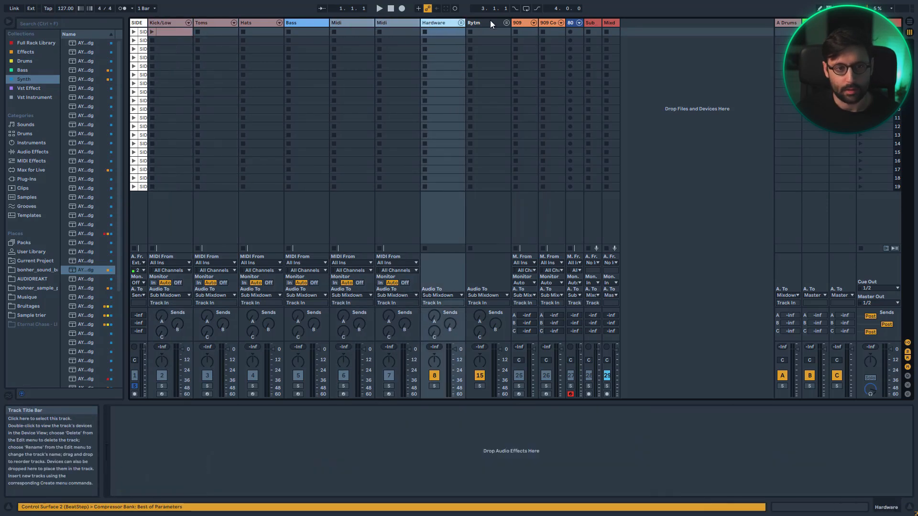
left_click(489, 22)
Step: Review the 909, 909 Core Kit and 808 Core Kit tracks and the Reverse Delay return, hiding that return rack's chain devices
left_click(526, 23)
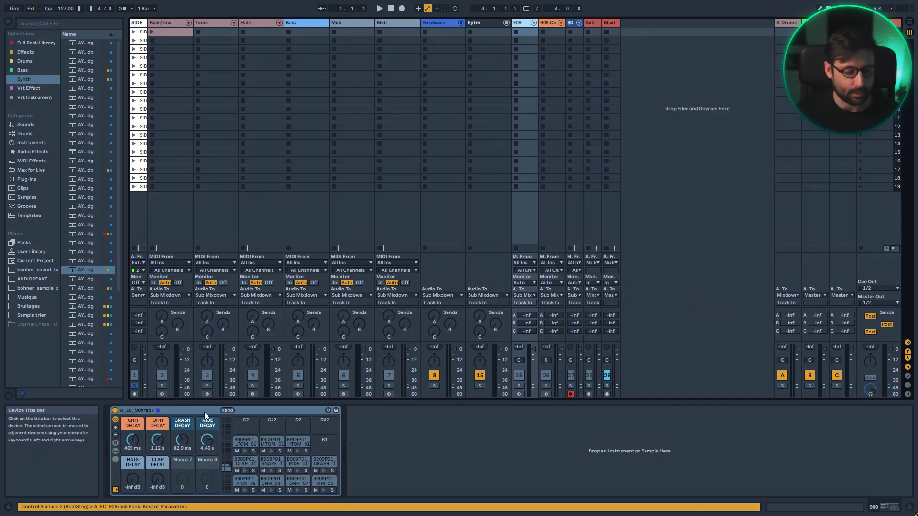
left_click(546, 22)
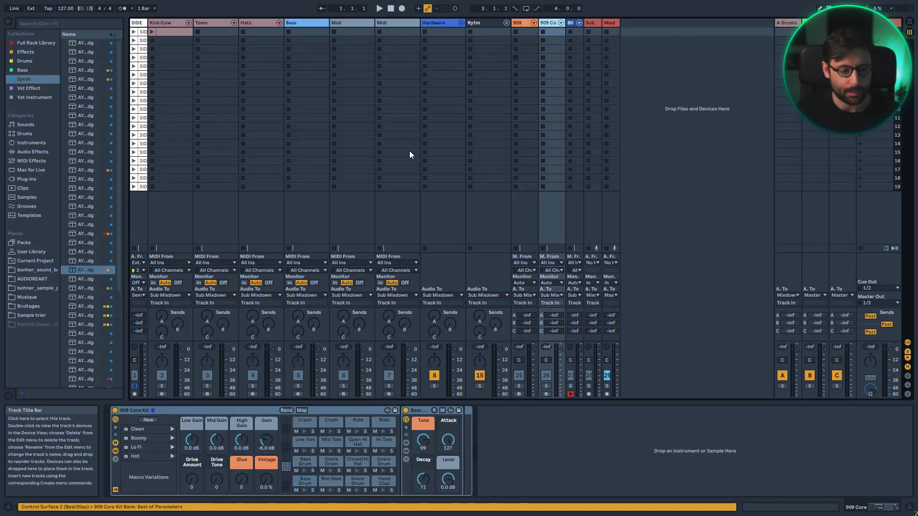
left_click(578, 22)
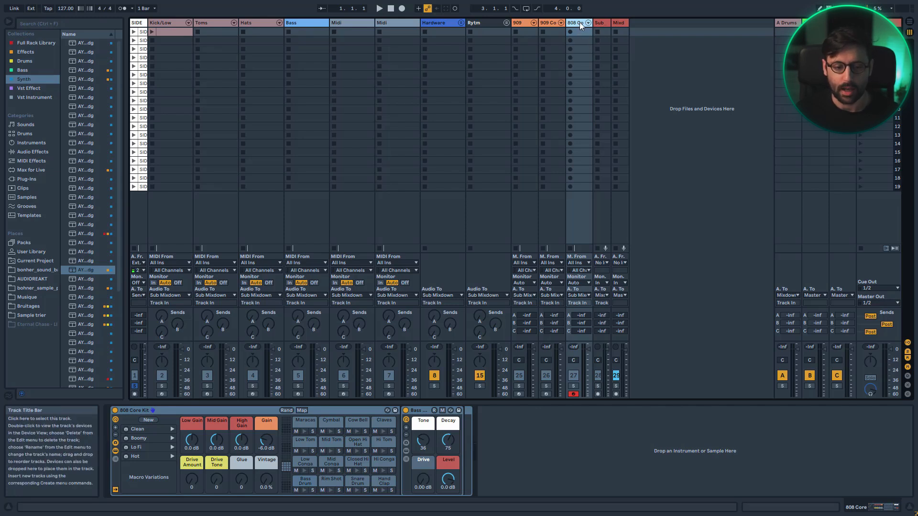
left_click(548, 22)
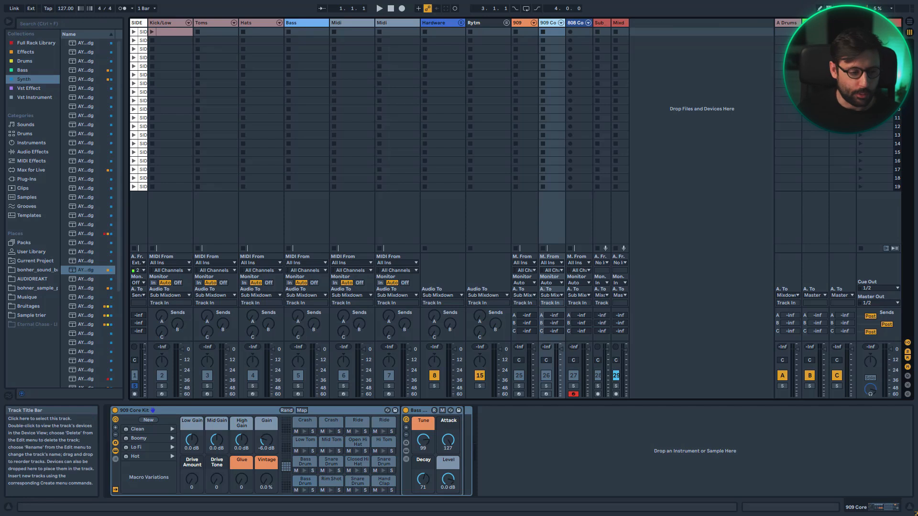
left_click(843, 22)
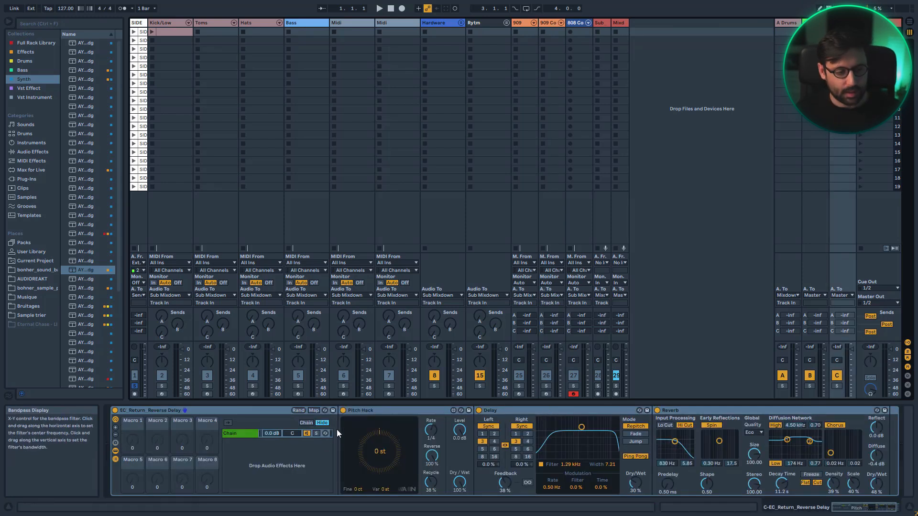
left_click(116, 449)
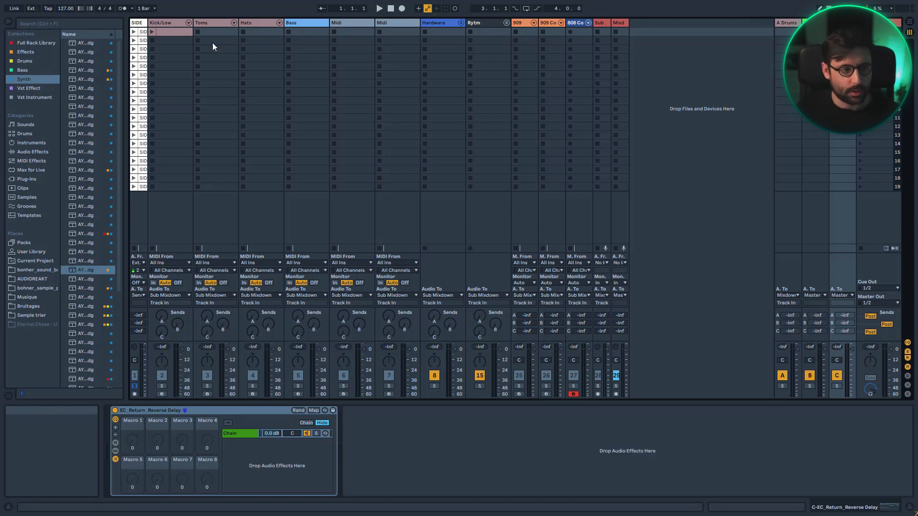